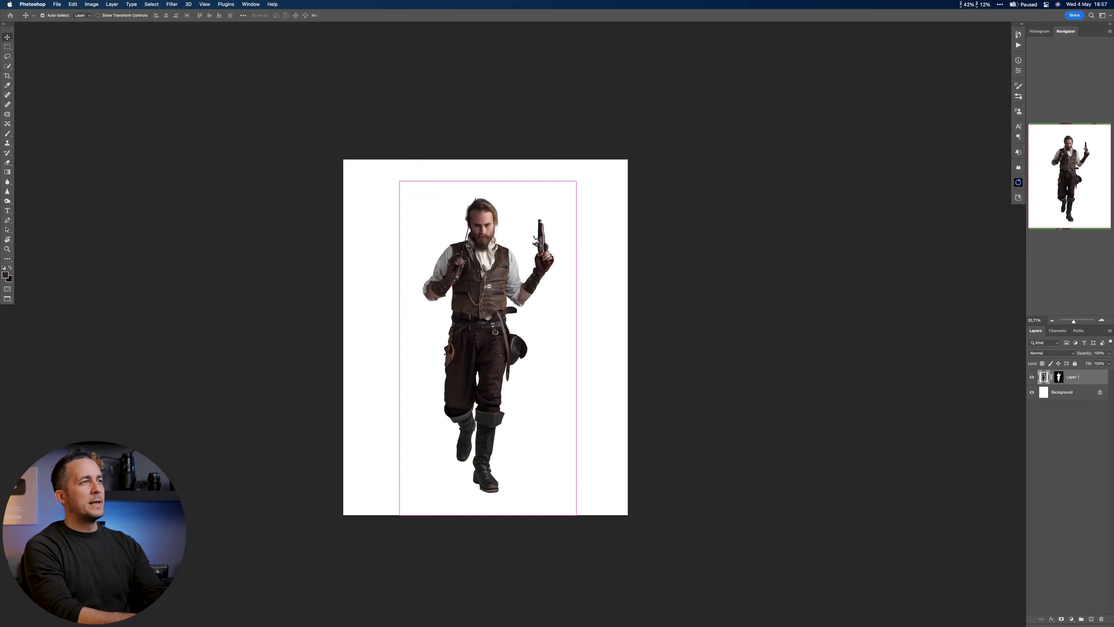
Place the lake pier photo in the document, enlarge it to cover the whole canvas and put it beneath the man's layer.
{"action": "scroll", "coordinate": [499, 274], "scroll_direction": "up", "scroll_amount": 3}
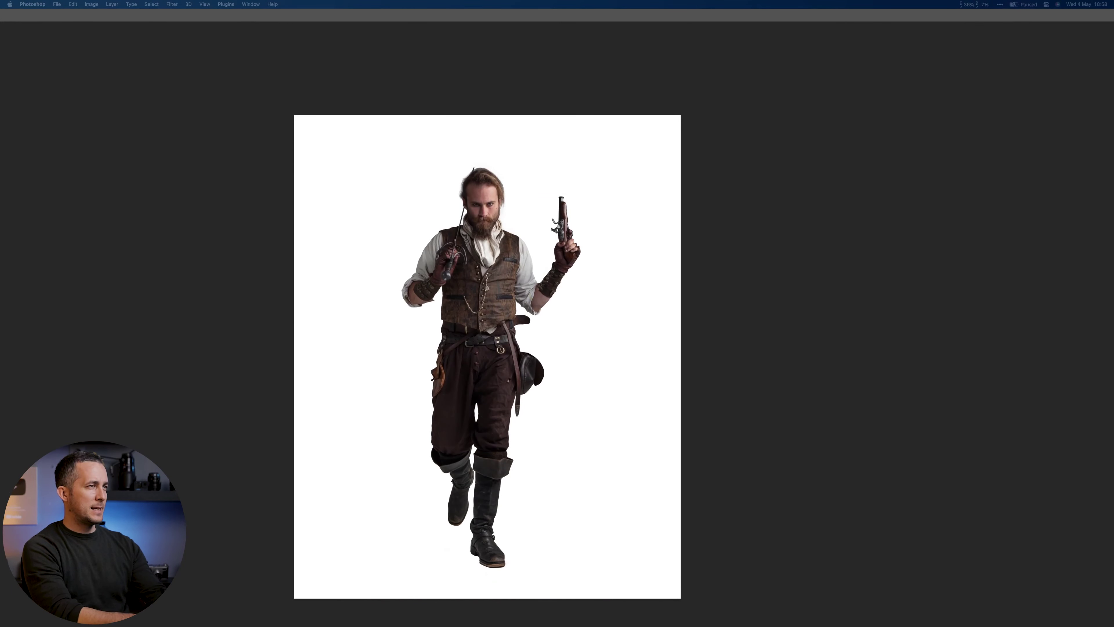
{"action": "left_click_drag", "start_coordinate": [633, 399], "coordinate": [526, 380]}
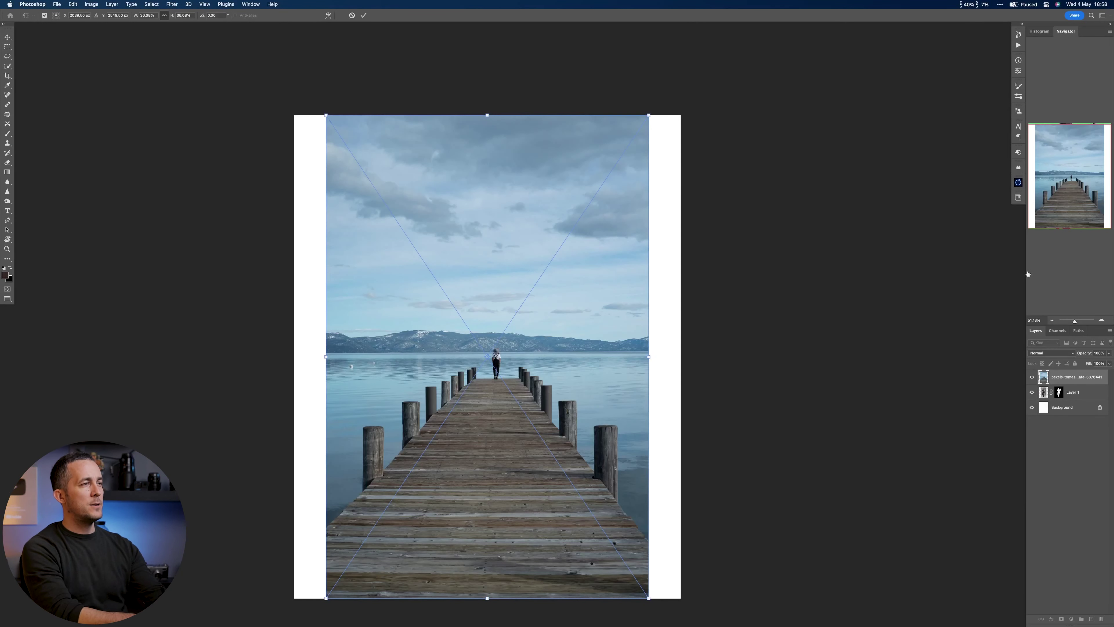
{"action": "left_click_drag", "start_coordinate": [648, 356], "coordinate": [700, 354]}
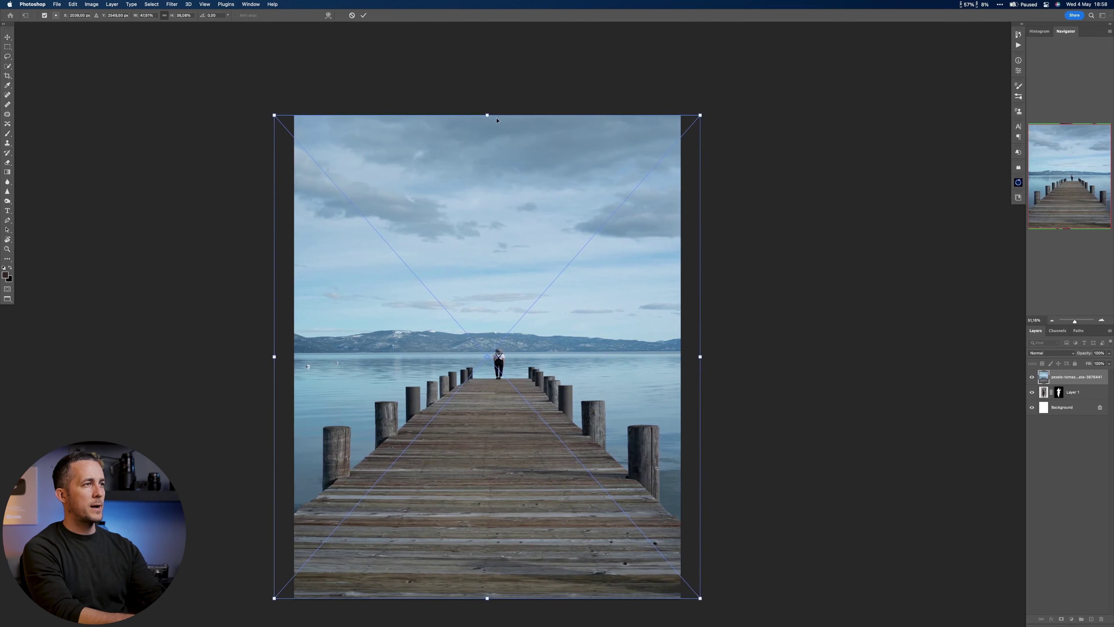
{"action": "mouse_move", "coordinate": [487, 116]}
{"action": "left_mouse_down"}
{"action": "mouse_move", "coordinate": [484, 160]}
{"action": "mouse_move", "coordinate": [485, 113]}
{"action": "left_mouse_up"}
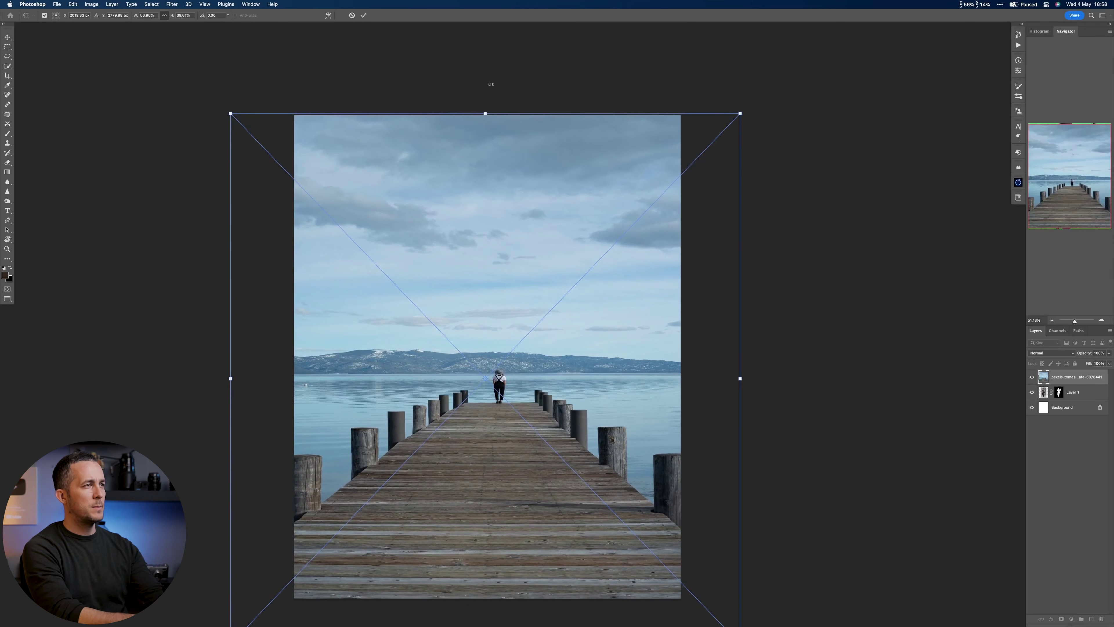
{"action": "key", "text": "Return"}
{"action": "left_click_drag", "start_coordinate": [1043, 381], "coordinate": [1046, 408]}
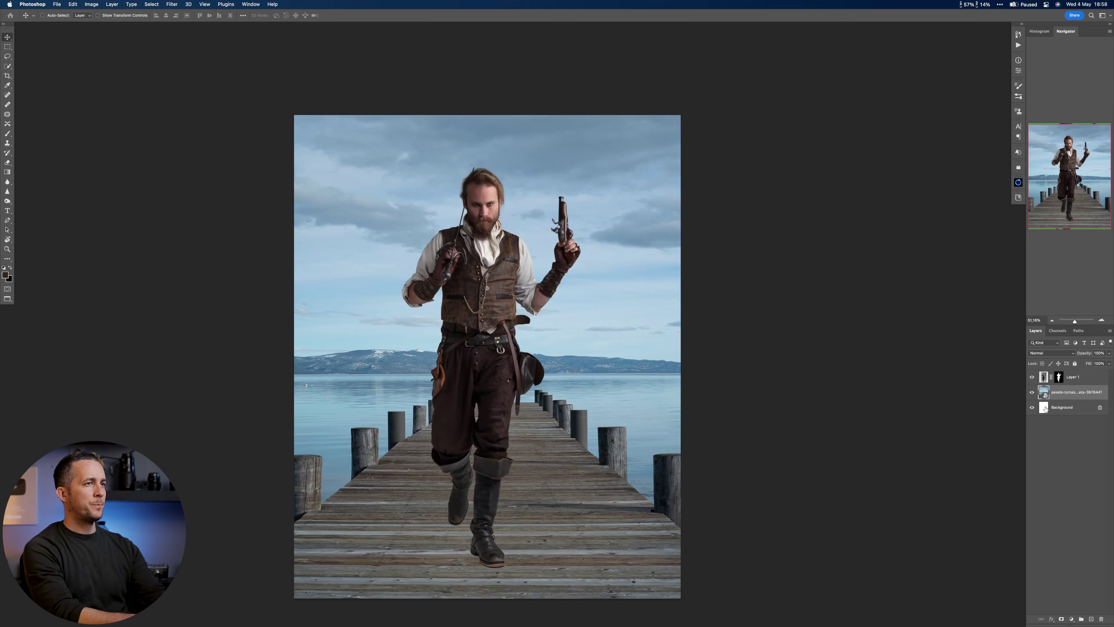
Rename the man's layer as Model and the pier layer as Background, and delete the plain white background layer.
{"action": "double_click", "coordinate": [1072, 377]}
{"action": "type", "text": "Model"}
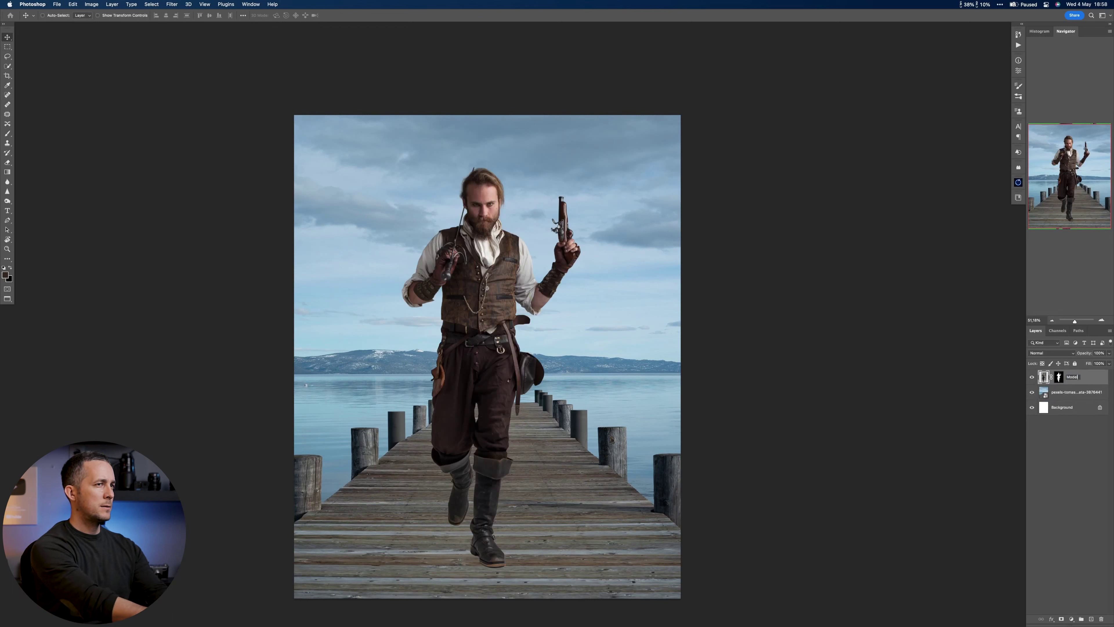
{"action": "double_click", "coordinate": [1063, 392]}
{"action": "type", "text": "Background"}
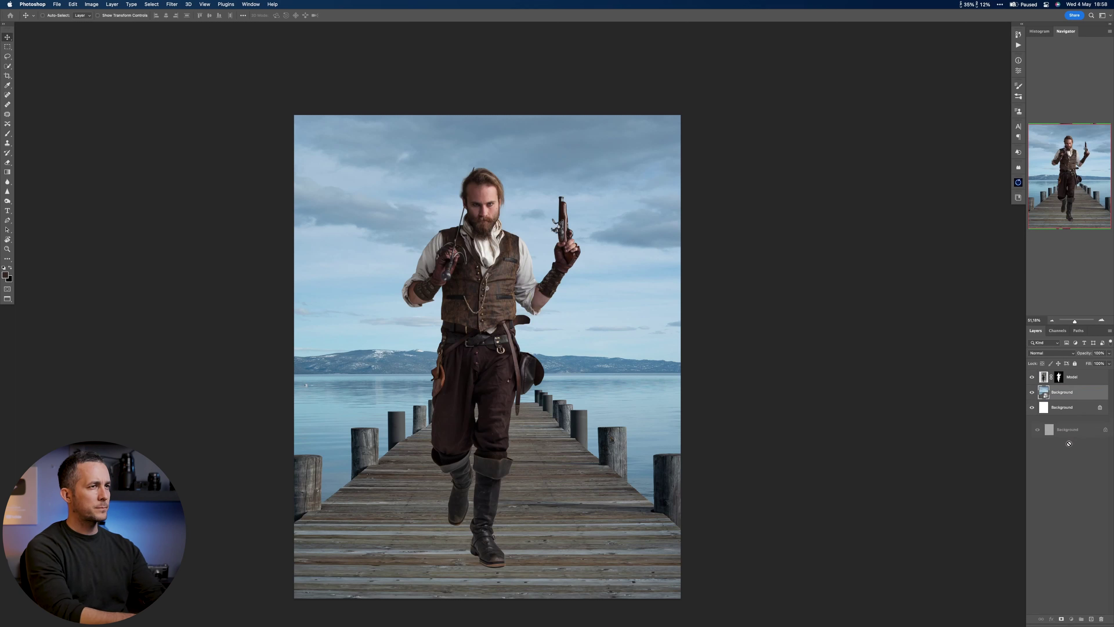
{"action": "left_click_drag", "start_coordinate": [1069, 443], "coordinate": [1101, 618]}
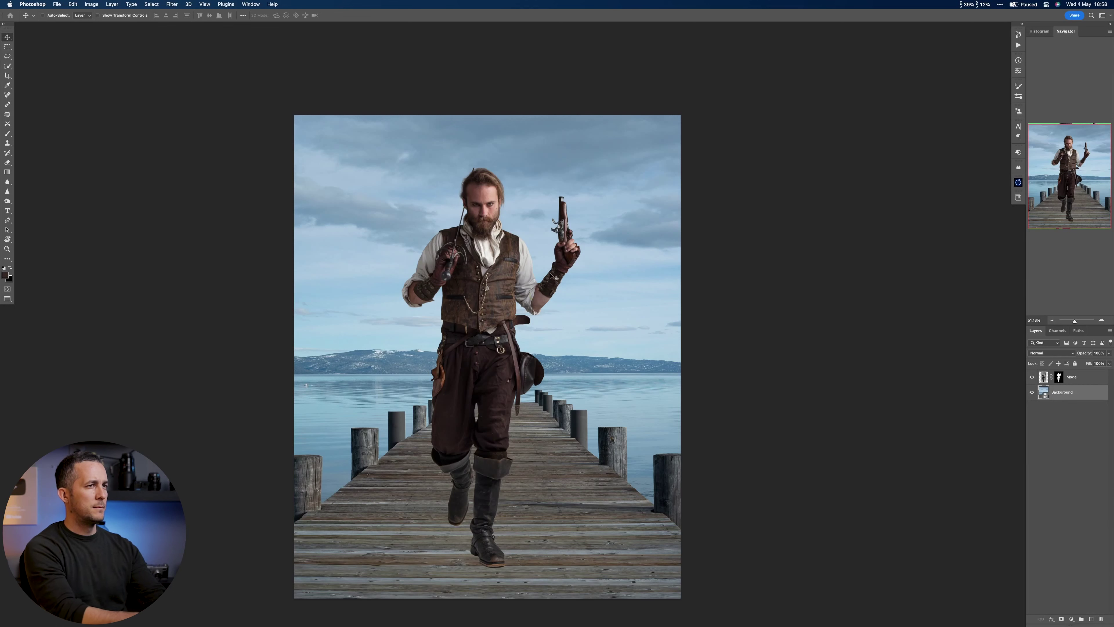
Transform the pier layer, enlarging it slightly and shifting it so the pier lines up behind the man.
{"action": "key", "text": "super+t"}
{"action": "scroll", "coordinate": [514, 312], "scroll_direction": "down", "scroll_amount": 3}
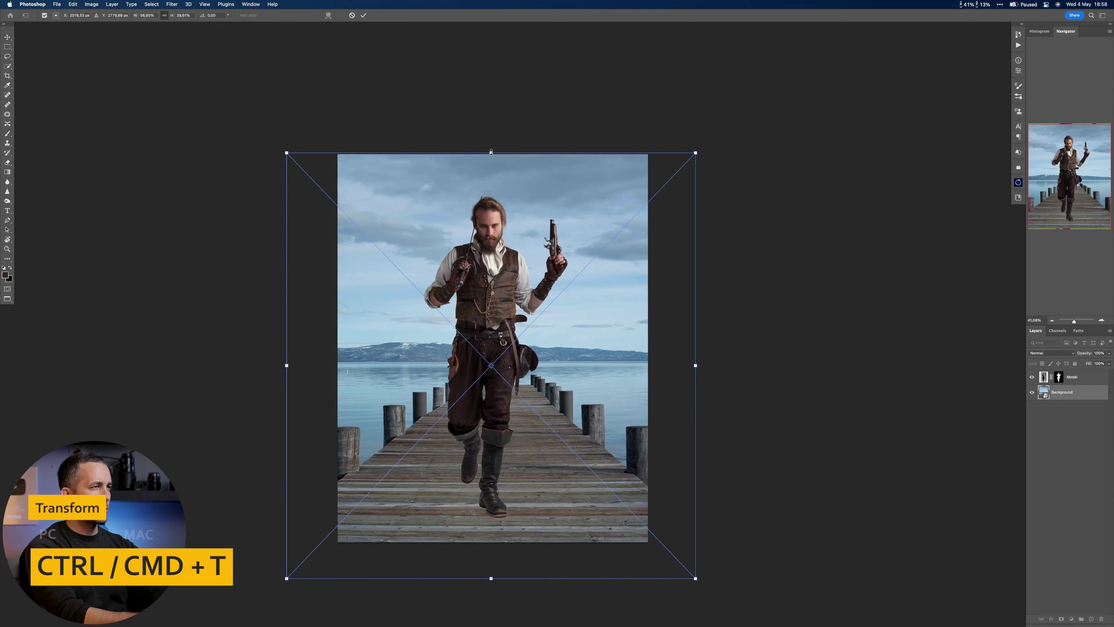
{"action": "mouse_move", "coordinate": [492, 155]}
{"action": "left_mouse_down"}
{"action": "mouse_move", "coordinate": [491, 130]}
{"action": "mouse_move", "coordinate": [490, 186]}
{"action": "mouse_move", "coordinate": [496, 148]}
{"action": "left_mouse_up"}
{"action": "left_click_drag", "start_coordinate": [486, 260], "coordinate": [471, 249]}
{"action": "key", "text": "Return"}
Add an empty layer named Shadow between the Model and Background layers.
{"action": "scroll", "coordinate": [538, 468], "scroll_direction": "up", "scroll_amount": 1}
{"action": "left_click_drag", "start_coordinate": [538, 469], "coordinate": [556, 401]}
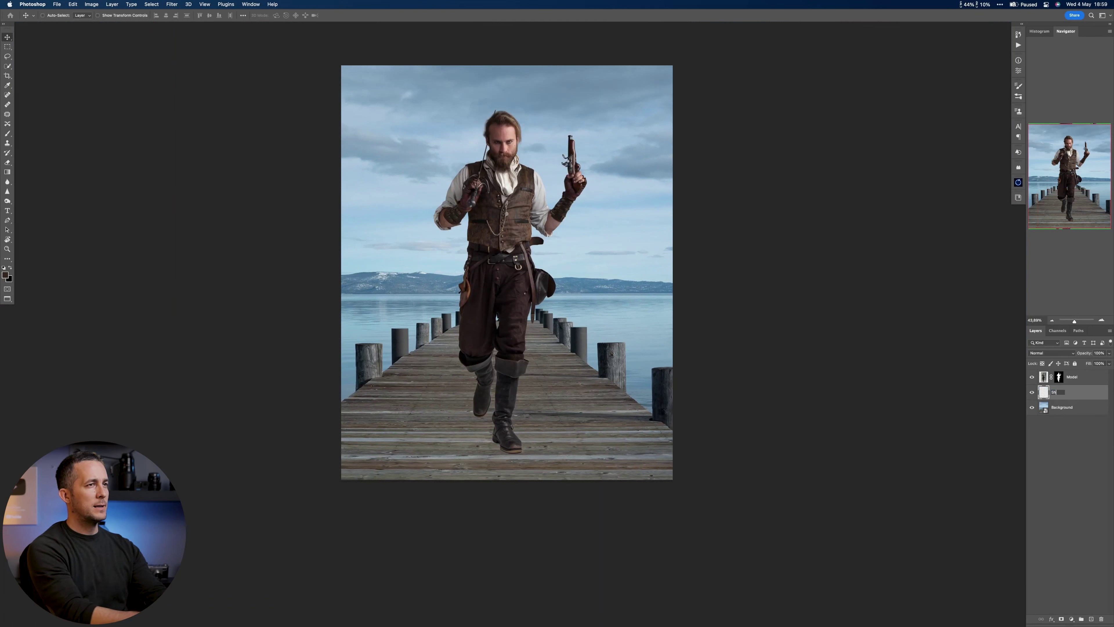
{"action": "type", "text": "Shadow"}
{"action": "key", "text": "Return"}
Sample a brush colour from the pier planks beside the boots and change the Shadow layer's blend mode.
{"action": "scroll", "coordinate": [507, 378], "scroll_direction": "up", "scroll_amount": 2}
{"action": "key", "text": "b"}
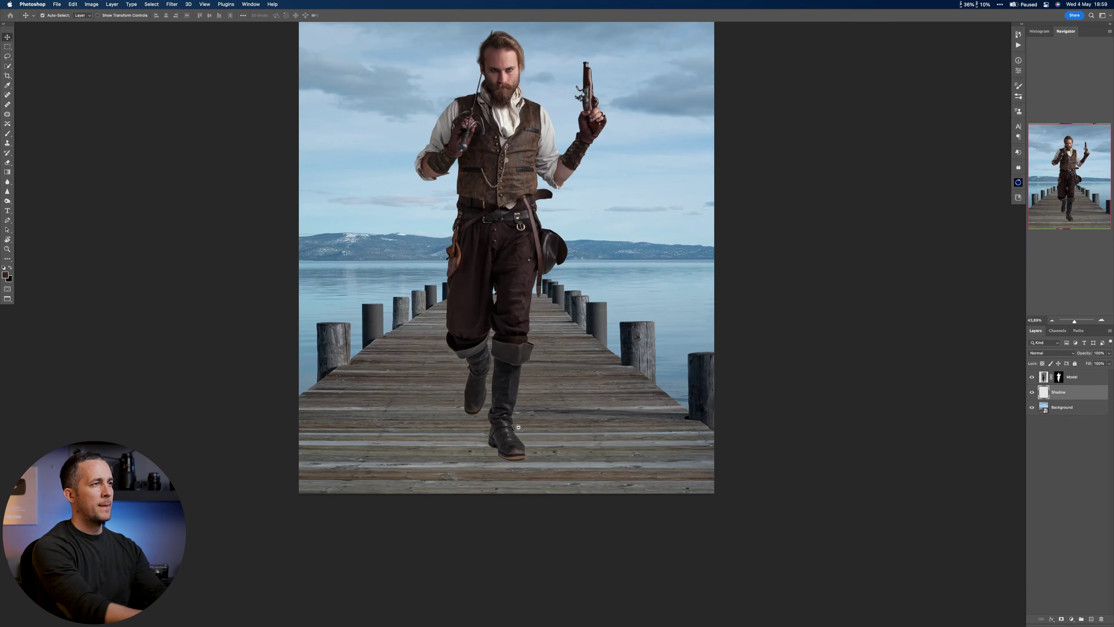
{"action": "left_click", "coordinate": [466, 448], "text": "alt"}
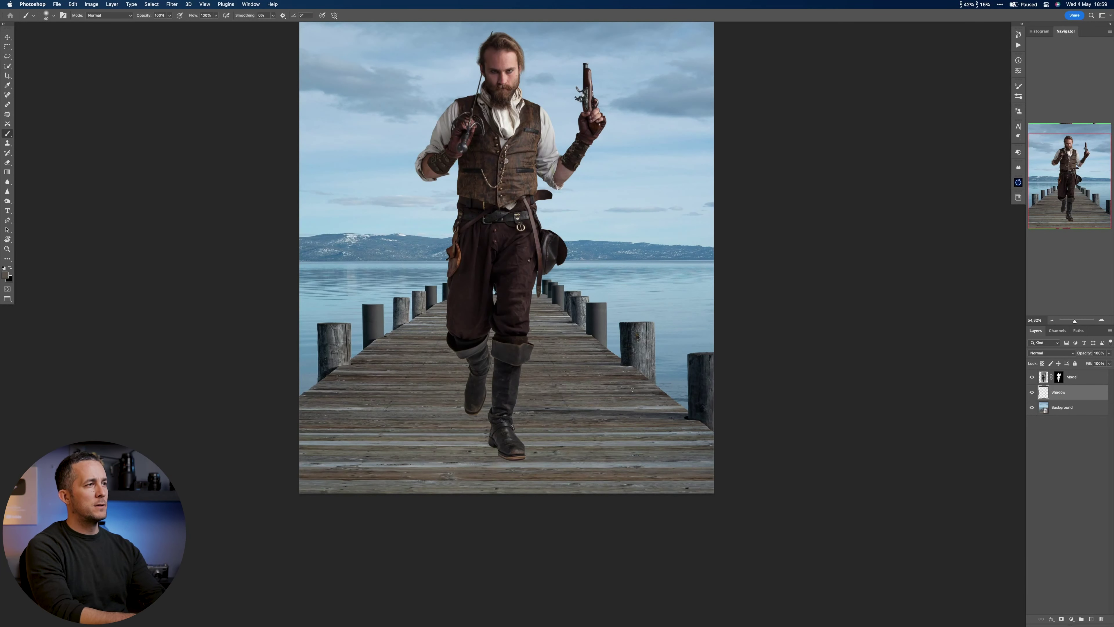
{"action": "left_click", "coordinate": [1054, 355]}
{"action": "left_click", "coordinate": [1052, 378]}
Paint a shadow with a large brush on the Shadow layer, across the planks beneath and beside the man's boots.
{"action": "key", "text": "bracketright"}
{"action": "key", "text": "bracketright"}
{"action": "key", "text": "bracketright"}
{"action": "key", "text": "bracketright"}
{"action": "key", "text": "bracketright"}
{"action": "key", "text": "bracketright"}
{"action": "key", "text": "bracketright"}
{"action": "scroll", "coordinate": [452, 434], "scroll_direction": "down", "scroll_amount": 2}
{"action": "left_click_drag", "start_coordinate": [495, 445], "coordinate": [448, 443]}
{"action": "mouse_move", "coordinate": [340, 440]}
{"action": "left_mouse_down"}
{"action": "mouse_move", "coordinate": [485, 442]}
{"action": "mouse_move", "coordinate": [473, 413]}
{"action": "left_mouse_up"}
{"action": "scroll", "coordinate": [463, 417], "scroll_direction": "up", "scroll_amount": 4}
{"action": "key", "text": "bracketleft"}
{"action": "key", "text": "bracketleft"}
{"action": "key", "text": "bracketright"}
{"action": "key", "text": "bracketright"}
{"action": "key", "text": "bracketright"}
{"action": "key", "text": "bracketright"}
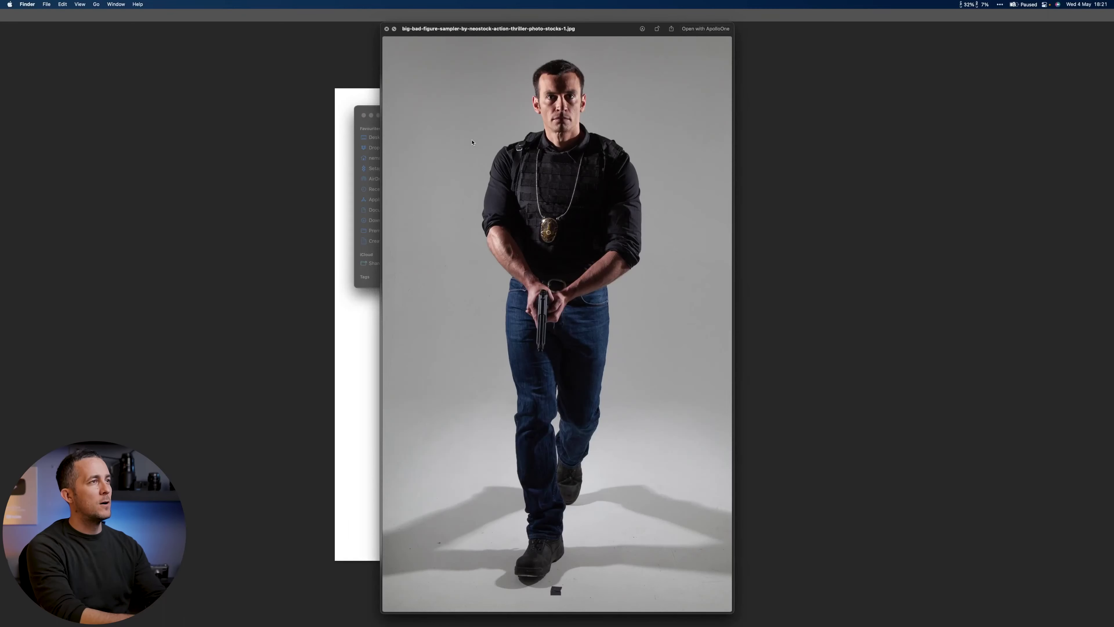
Switch to Finder and preview the action thriller figure stock photos one after another, examining the lighting and shadows.
{"action": "key", "text": "Down"}
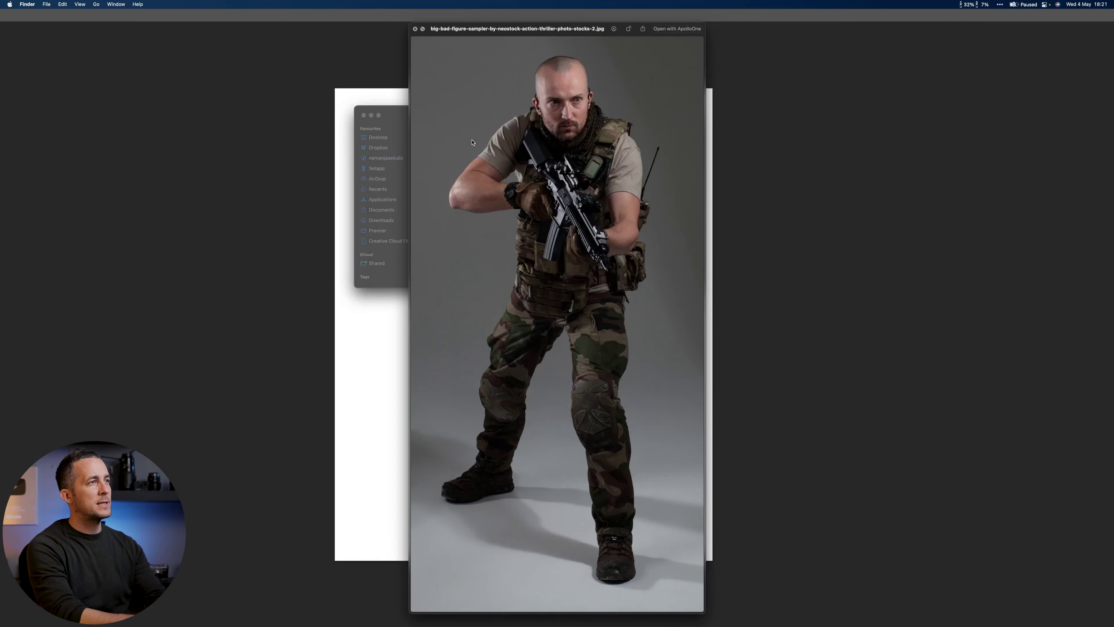
{"action": "key", "text": "Down"}
{"action": "key", "text": "Down"}
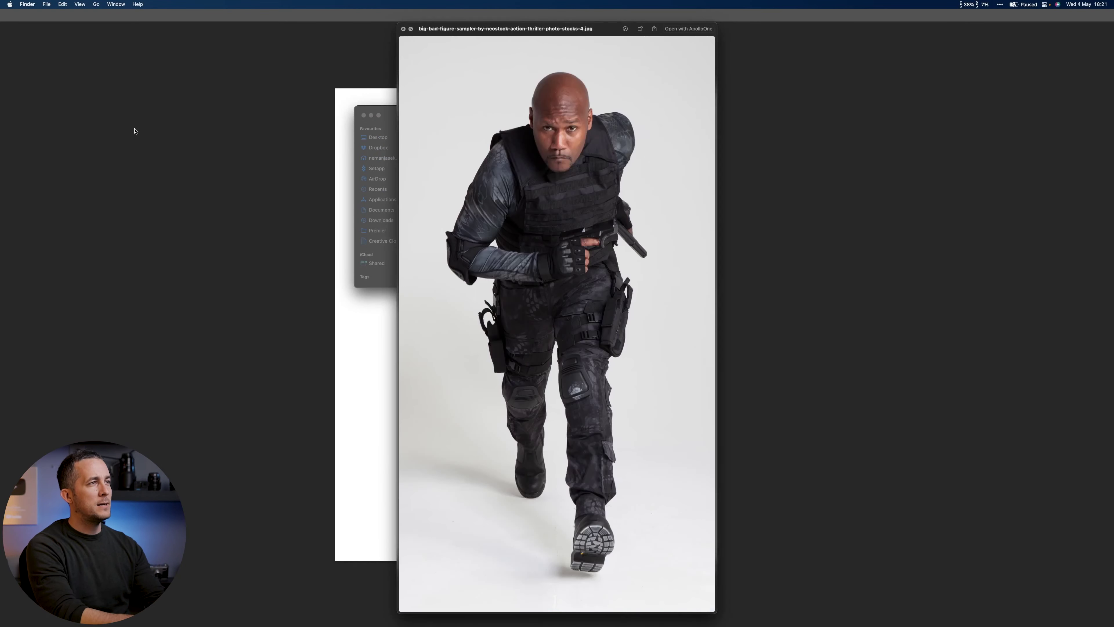
{"action": "key", "text": "Down"}
{"action": "key", "text": "Down"}
{"action": "key", "text": "Down"}
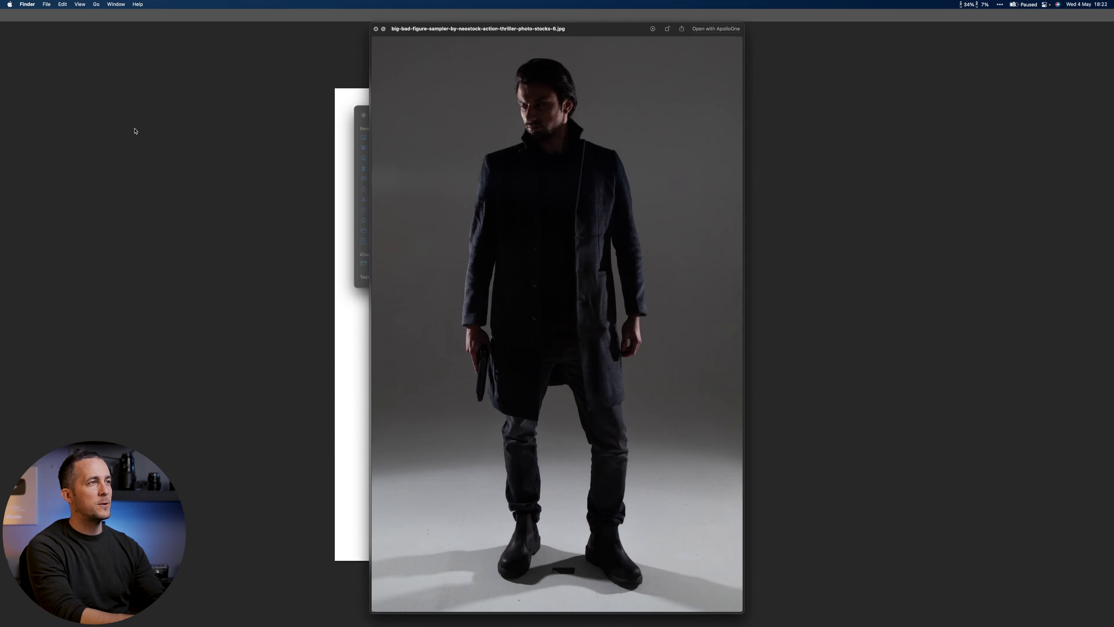
{"action": "key", "text": "Down"}
{"action": "key", "text": "Down"}
{"action": "key", "text": "Down"}
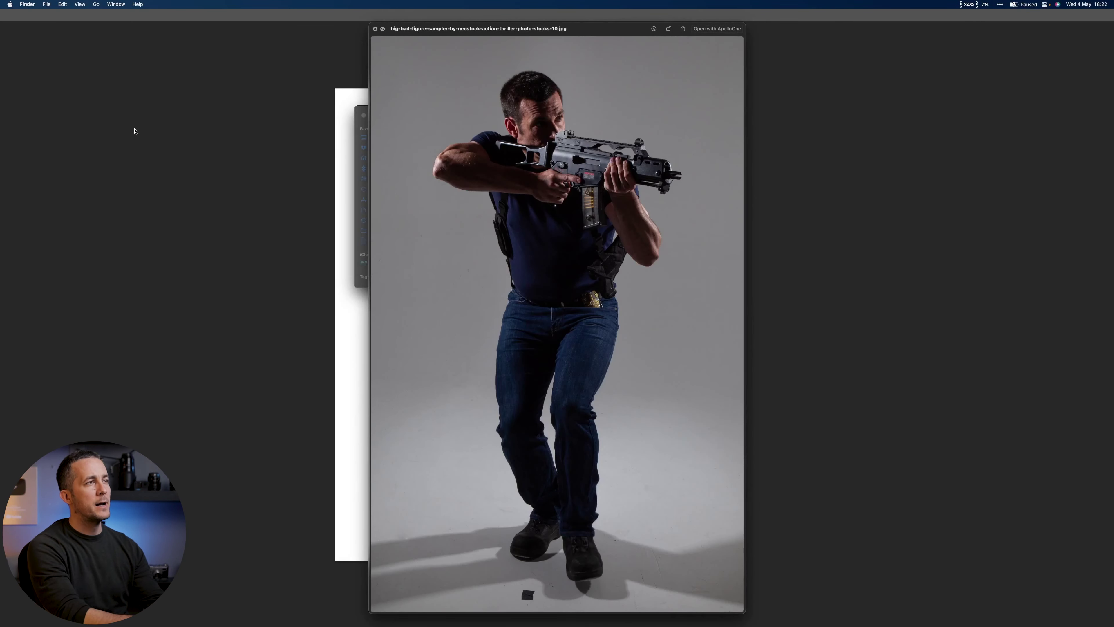
{"action": "key", "text": "space"}
Preview the horror and post-apocalyptic figure stock photos one after another.
{"action": "key", "text": "space"}
{"action": "key", "text": "Down"}
{"action": "key", "text": "Down"}
{"action": "key", "text": "Down"}
{"action": "key", "text": "Down"}
{"action": "key", "text": "Down"}
{"action": "key", "text": "Down"}
{"action": "key", "text": "Down"}
{"action": "key", "text": "Down"}
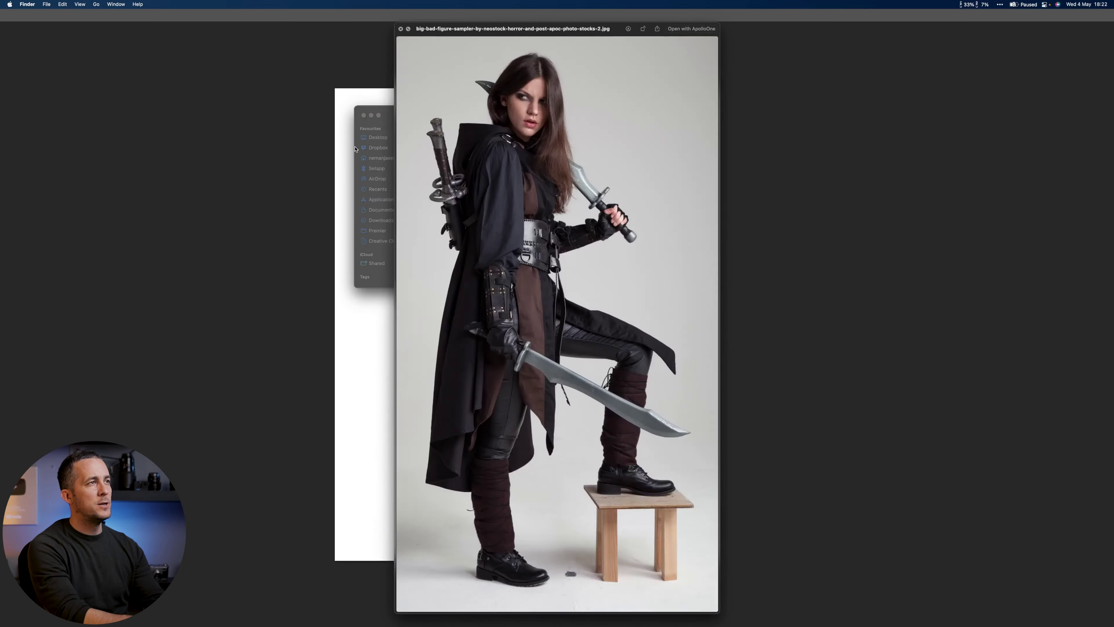
{"action": "key", "text": "Down"}
{"action": "key", "text": "space"}
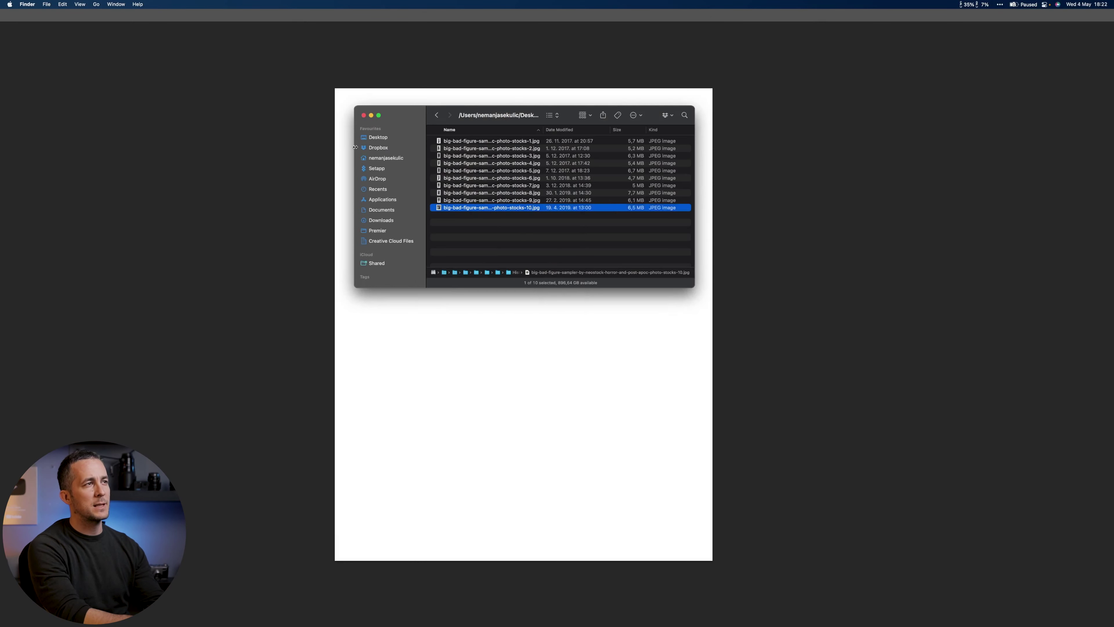
{"action": "left_click", "coordinate": [458, 141]}
{"action": "key", "text": "space"}
{"action": "key", "text": "Down"}
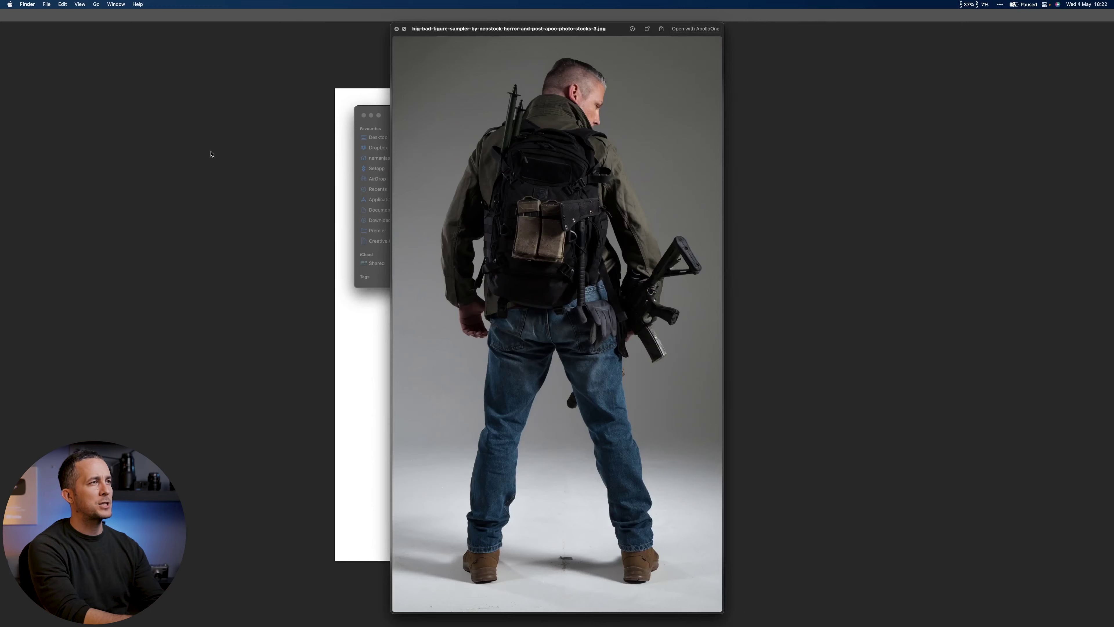
{"action": "key", "text": "Down"}
{"action": "key", "text": "Down"}
{"action": "key", "text": "Down"}
{"action": "key", "text": "Down"}
{"action": "key", "text": "Down"}
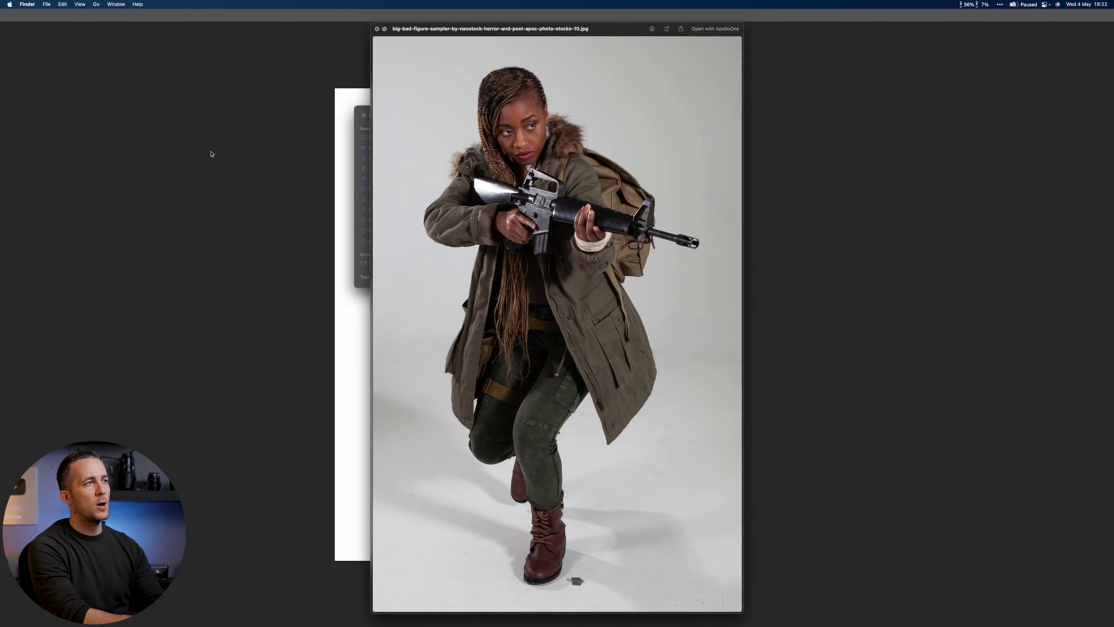
{"action": "key", "text": "space"}
Preview the figure stock photos in the SciFi + Cyberpunk folder.
{"action": "left_click", "coordinate": [435, 118]}
{"action": "left_click", "coordinate": [448, 164]}
{"action": "key", "text": "space"}
{"action": "key", "text": "Down"}
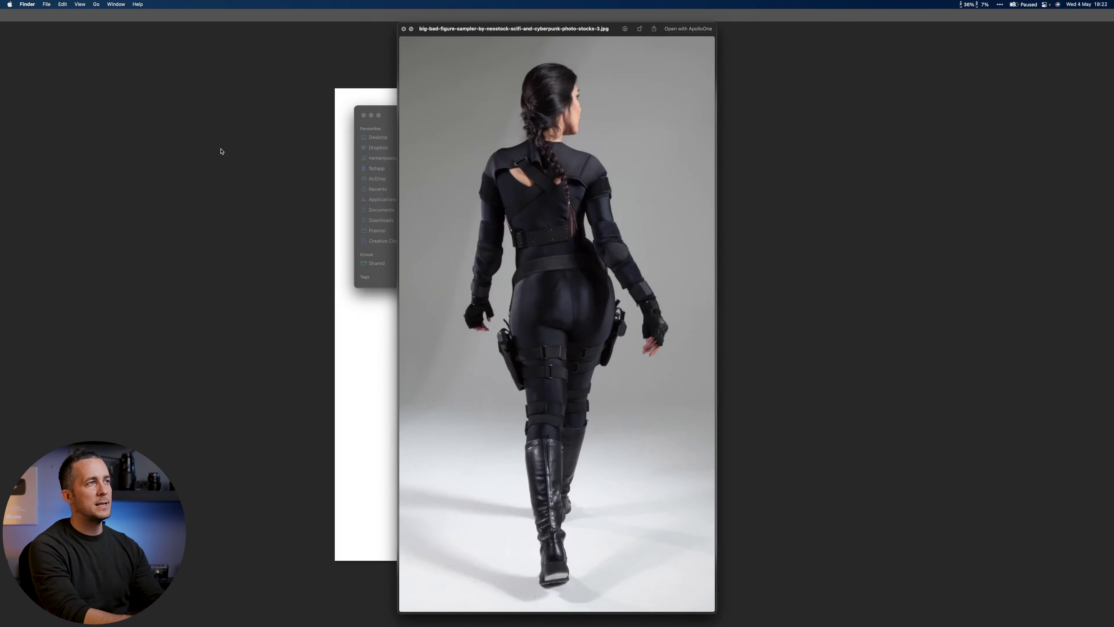
{"action": "key", "text": "Down"}
{"action": "key", "text": "Down"}
{"action": "key", "text": "space"}
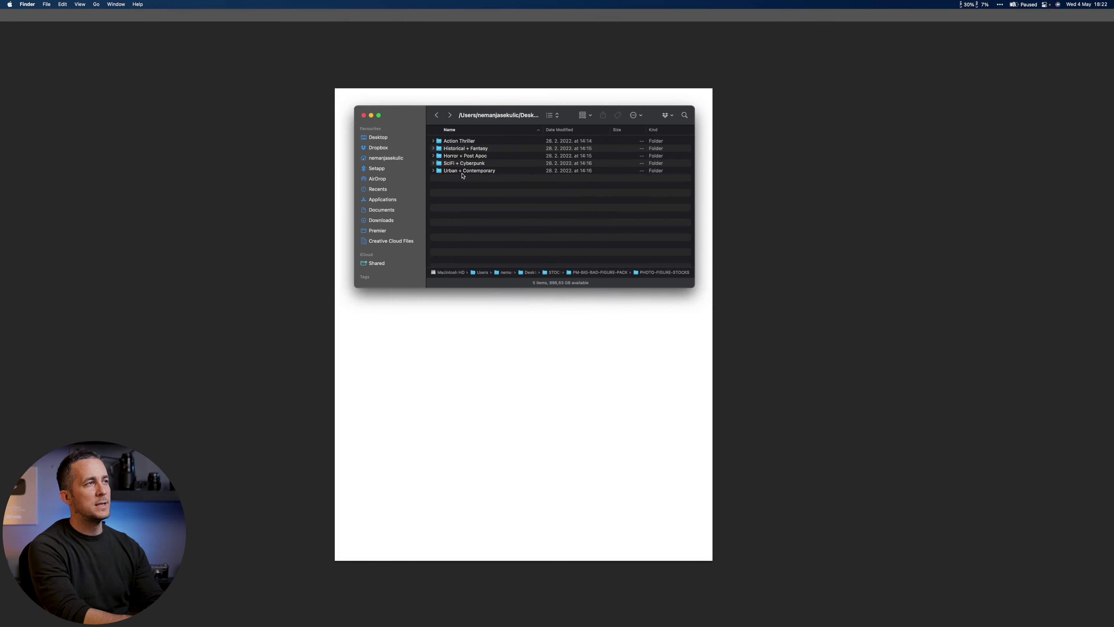
Preview the figure stock photos in the Urban + Contemporary folder.
{"action": "key", "text": "space"}
{"action": "key", "text": "Down"}
{"action": "key", "text": "Down"}
{"action": "key", "text": "Down"}
{"action": "key", "text": "Down"}
{"action": "key", "text": "Down"}
{"action": "key", "text": "Down"}
{"action": "key", "text": "Down"}
{"action": "key", "text": "Down"}
{"action": "key", "text": "Down"}
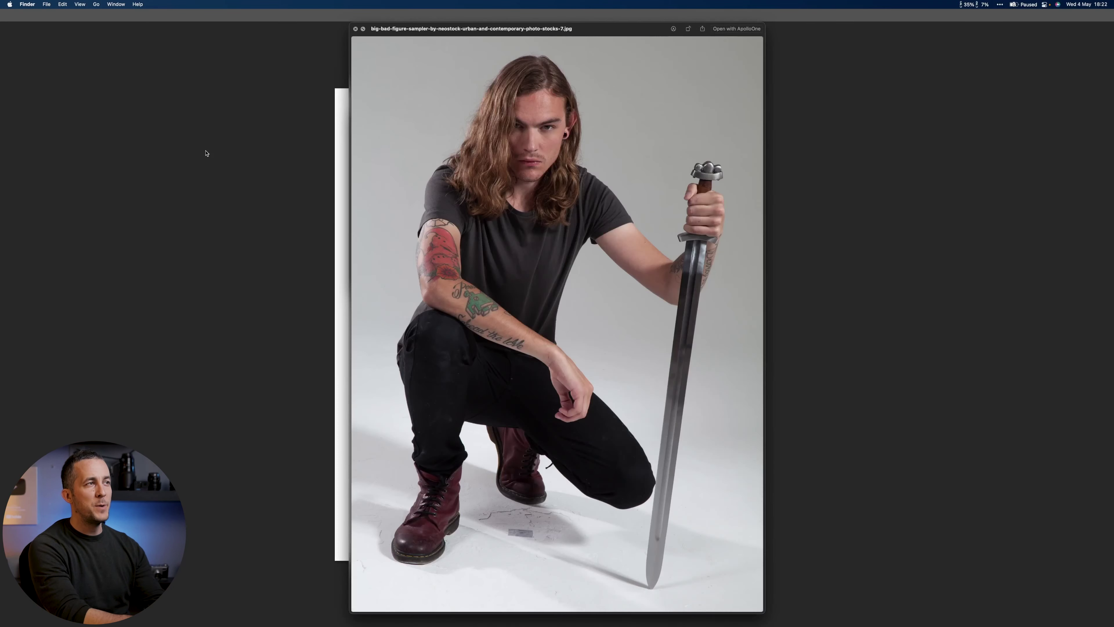
{"action": "key", "text": "space"}
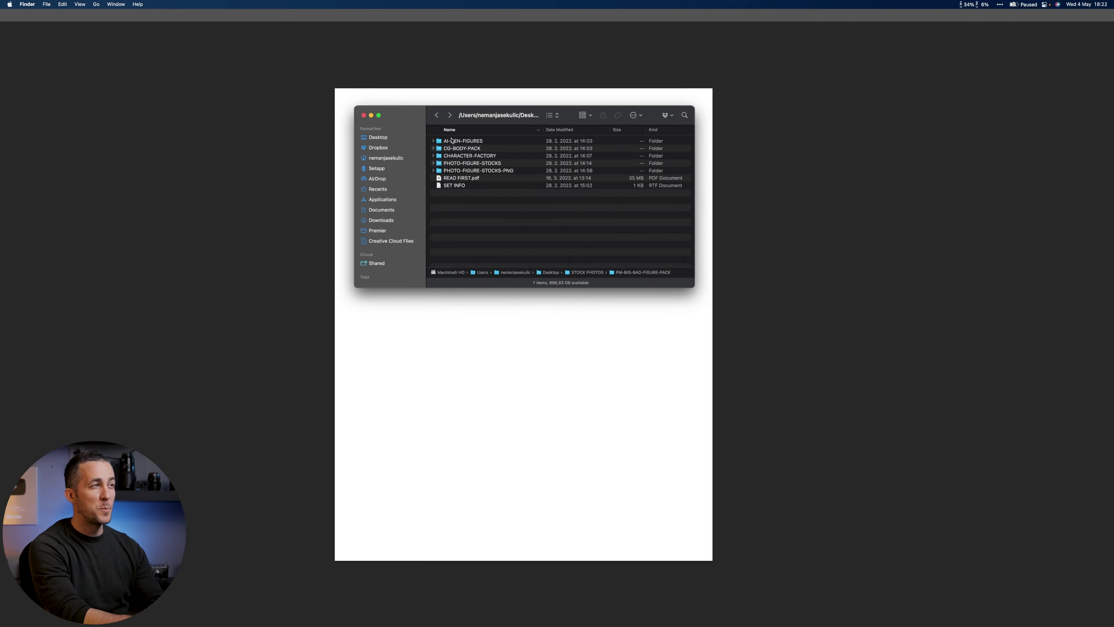
Preview the generated character images in the AI-GEN-FIGURES folder.
{"action": "key", "text": "space"}
{"action": "key", "text": "Down"}
{"action": "key", "text": "Down"}
{"action": "key", "text": "Down"}
{"action": "key", "text": "Down"}
{"action": "key", "text": "Down"}
{"action": "key", "text": "Down"}
{"action": "key", "text": "Down"}
{"action": "key", "text": "Down"}
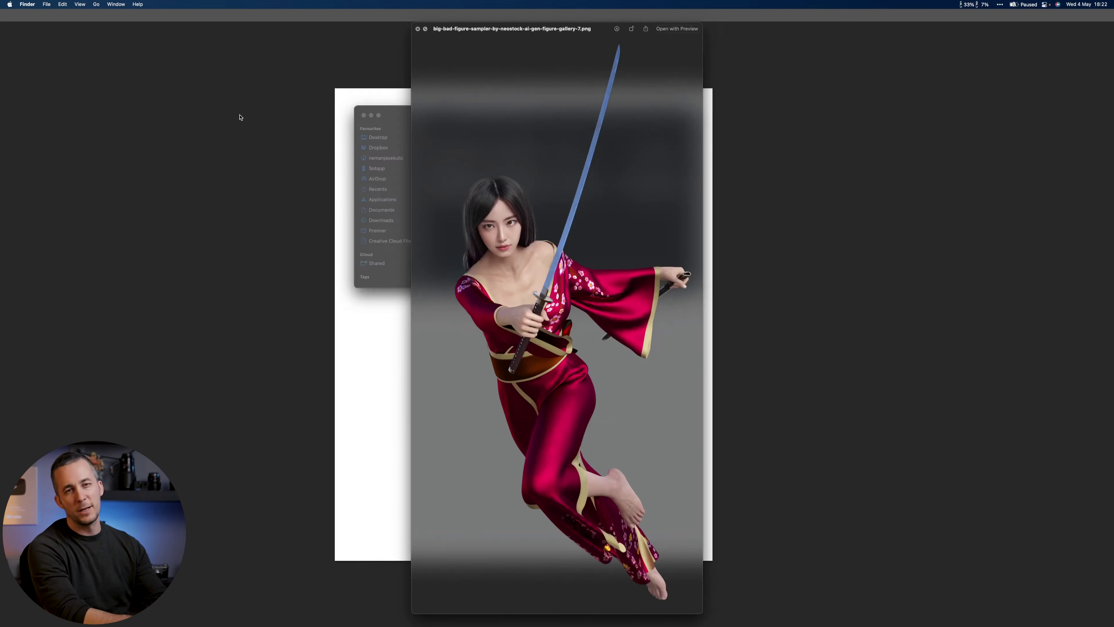
{"action": "key", "text": "space"}
Open the CG-BODY-PACK folder and preview its computer-generated figures through to the last file.
{"action": "left_click", "coordinate": [436, 115]}
{"action": "double_click", "coordinate": [457, 150]}
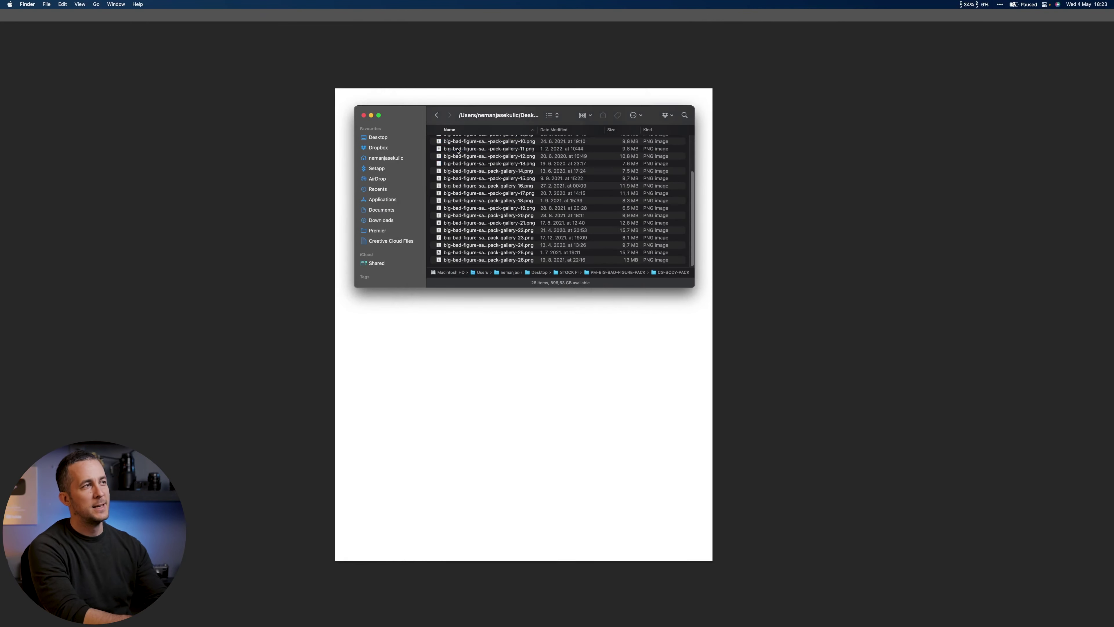
{"action": "left_click", "coordinate": [457, 142]}
{"action": "key", "text": "space"}
{"action": "key", "text": "Down"}
{"action": "key", "text": "Down"}
{"action": "key", "text": "Down"}
{"action": "key", "text": "Down"}
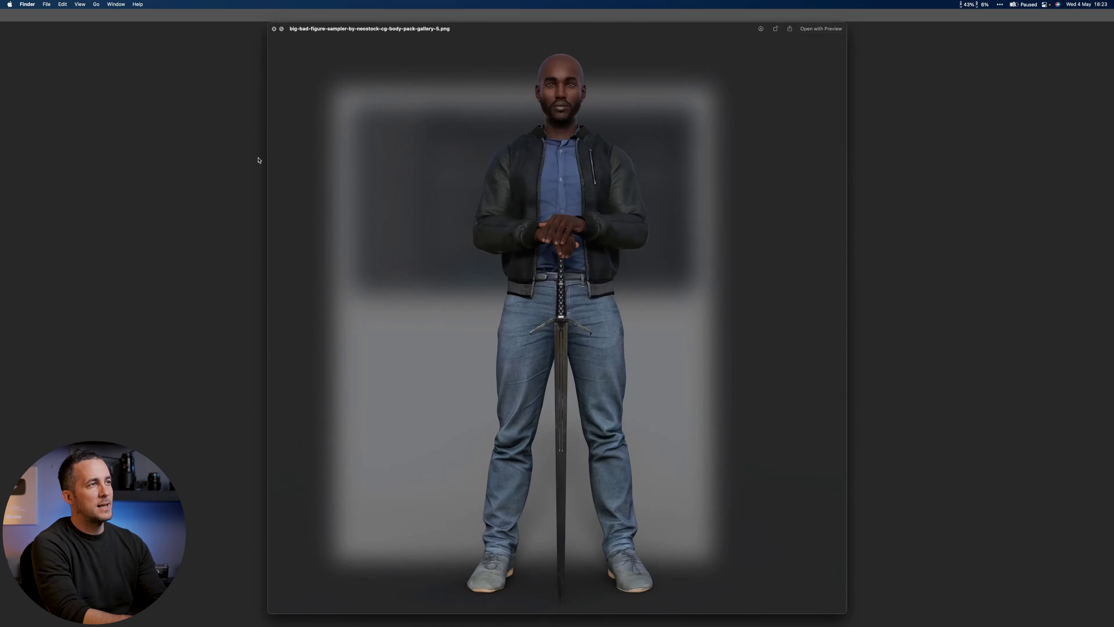
{"action": "key", "text": "Down"}
{"action": "key", "text": "Down"}
{"action": "key", "text": "Down"}
{"action": "key", "text": "Down"}
{"action": "key", "text": "Down"}
{"action": "key", "text": "Down"}
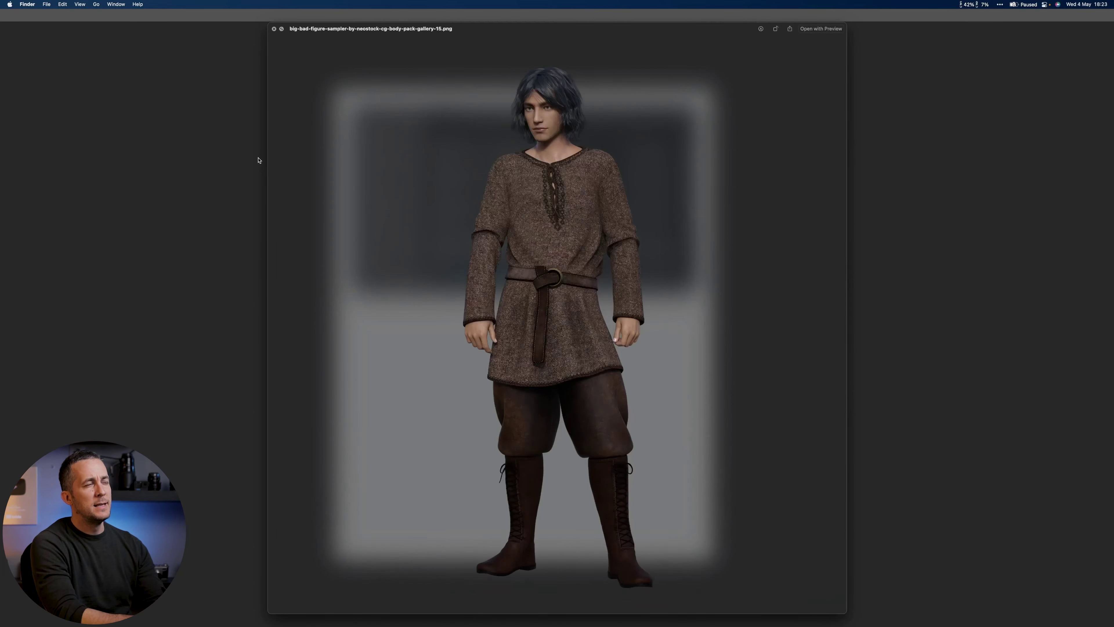
{"action": "key", "text": "Down"}
{"action": "key", "text": "Down"}
{"action": "key", "text": "Down"}
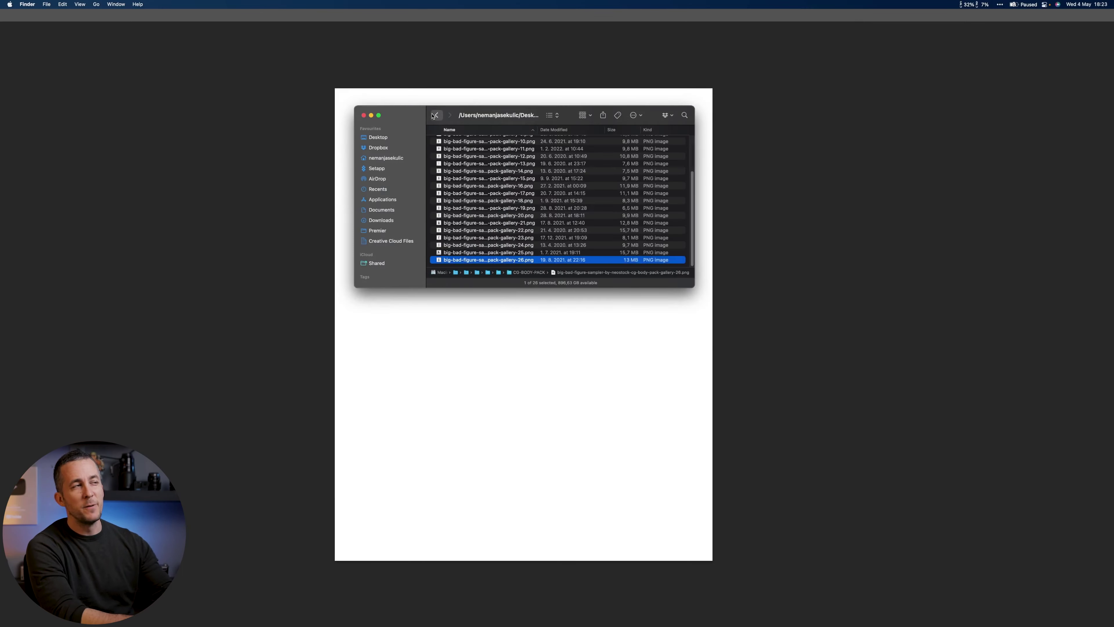
Preview the female figures in the CHARACTER-FACTORY folder.
{"action": "left_click", "coordinate": [434, 115]}
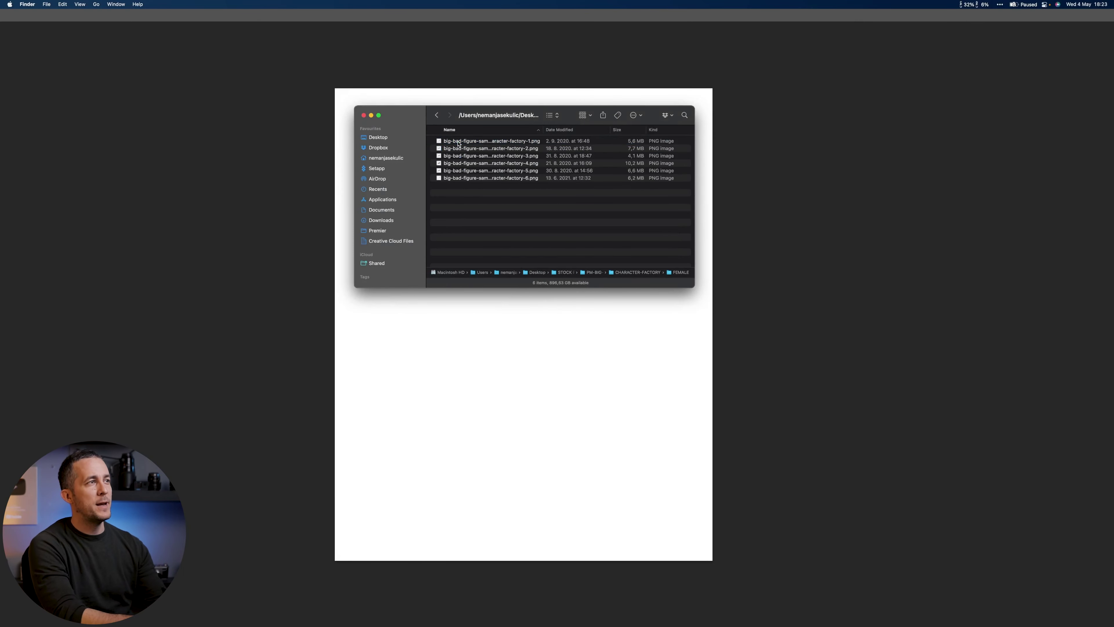
{"action": "left_click", "coordinate": [458, 143]}
{"action": "key", "text": "space"}
{"action": "key", "text": "Down"}
{"action": "key", "text": "Down"}
{"action": "key", "text": "Down"}
{"action": "key", "text": "Down"}
{"action": "key", "text": "Down"}
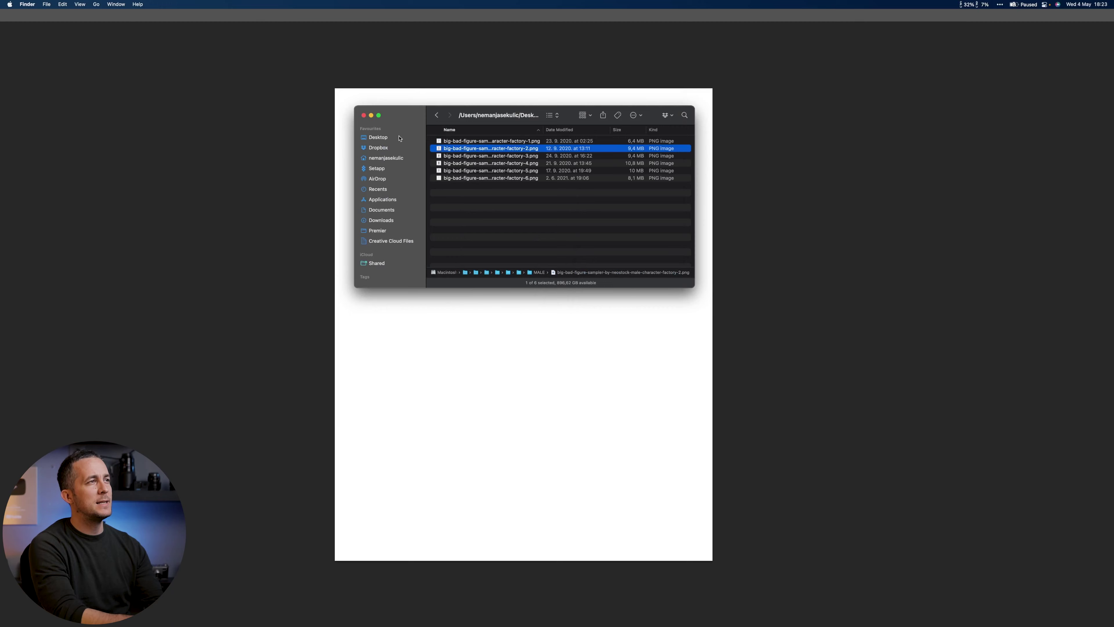
Preview the male figures in the CHARACTER-FACTORY folder, starting from the first file.
{"action": "key", "text": "Up"}
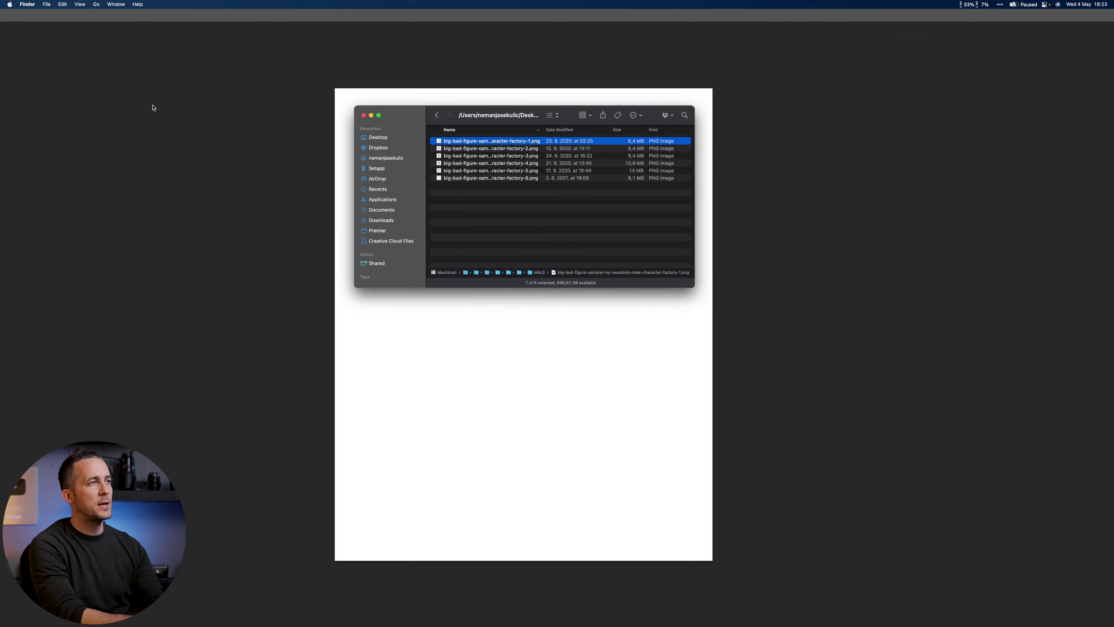
{"action": "key", "text": "space"}
{"action": "key", "text": "Down"}
{"action": "key", "text": "Down"}
{"action": "key", "text": "Down"}
{"action": "key", "text": "Down"}
{"action": "key", "text": "Down"}
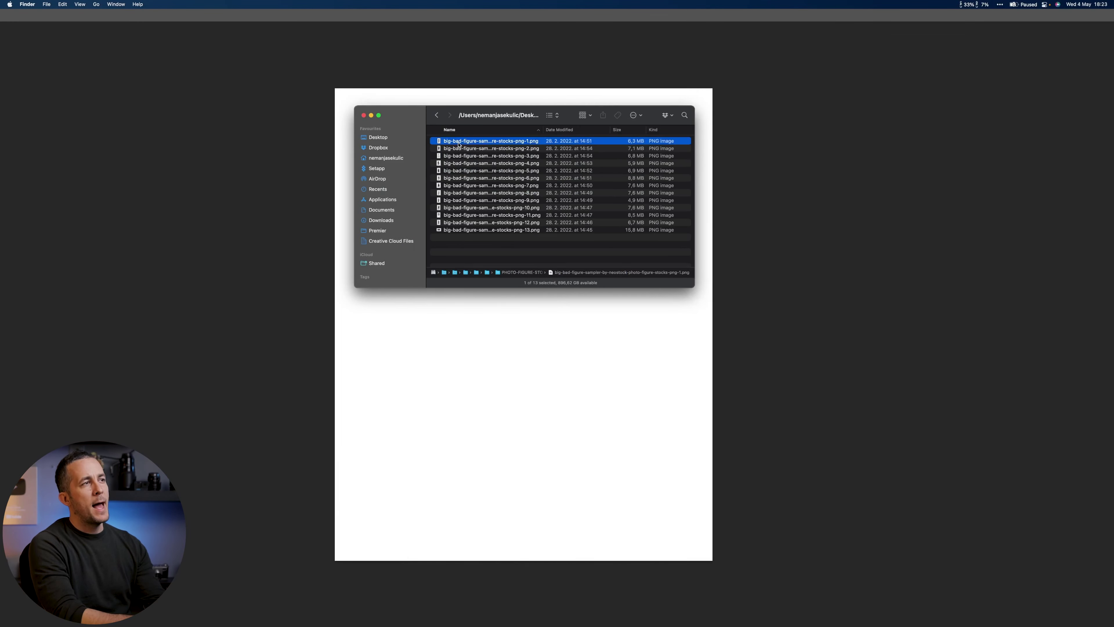
Preview the cut-out figure images in the PHOTO-FIGURE-STOCKS-PNG folder one after another, starting from the first file.
{"action": "key", "text": "space"}
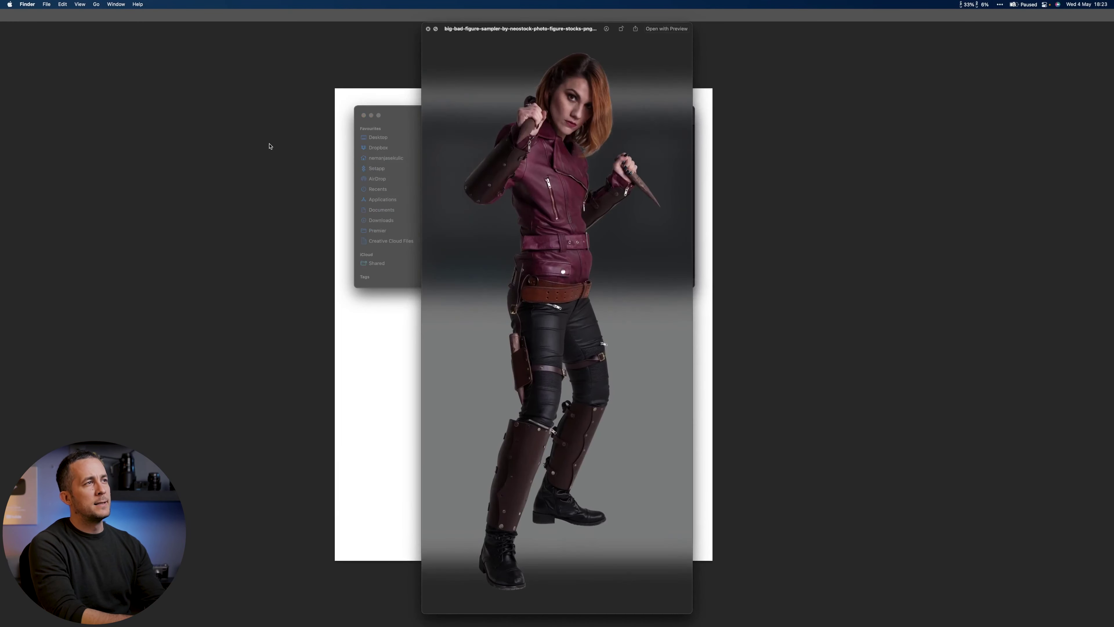
{"action": "key", "text": "Down"}
{"action": "key", "text": "Down"}
{"action": "key", "text": "Down"}
{"action": "key", "text": "Down"}
{"action": "key", "text": "Down"}
{"action": "key", "text": "Down"}
{"action": "key", "text": "Down"}
{"action": "key", "text": "Down"}
{"action": "key", "text": "Down"}
{"action": "key", "text": "Down"}
{"action": "key", "text": "Down"}
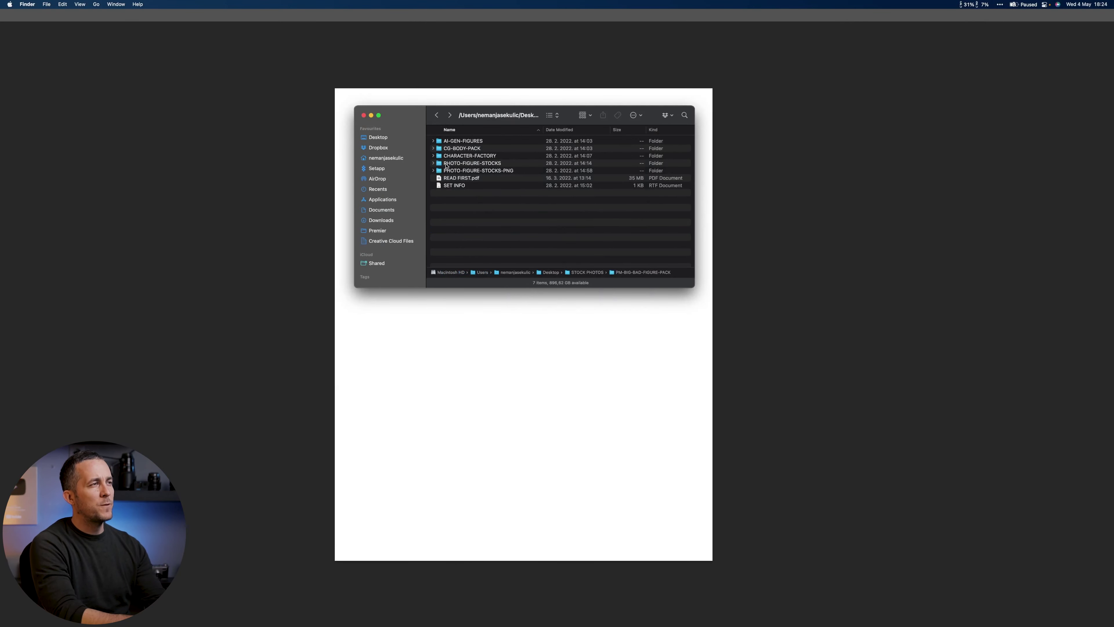
Open the PHOTO-FIGURE-STOCKS folder and preview its first few photo figures.
{"action": "double_click", "coordinate": [459, 146]}
{"action": "key", "text": "space"}
{"action": "key", "text": "Down"}
{"action": "key", "text": "Down"}
{"action": "key", "text": "Down"}
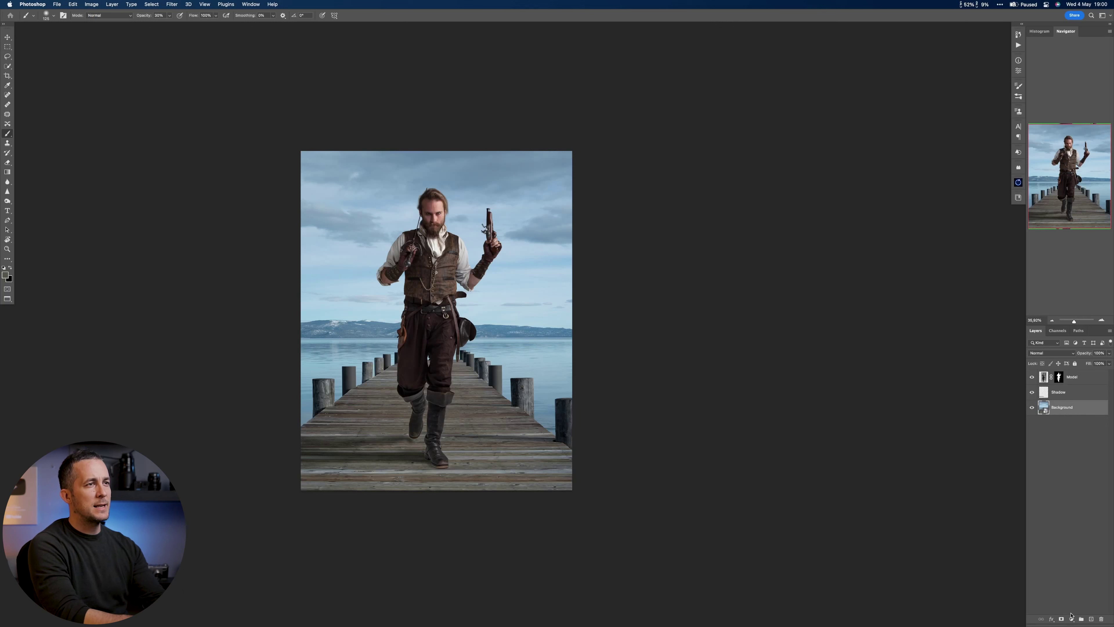
Add a Hue/Saturation adjustment layer above the Background and lower the saturation to about -45.
{"action": "left_click", "coordinate": [1070, 616]}
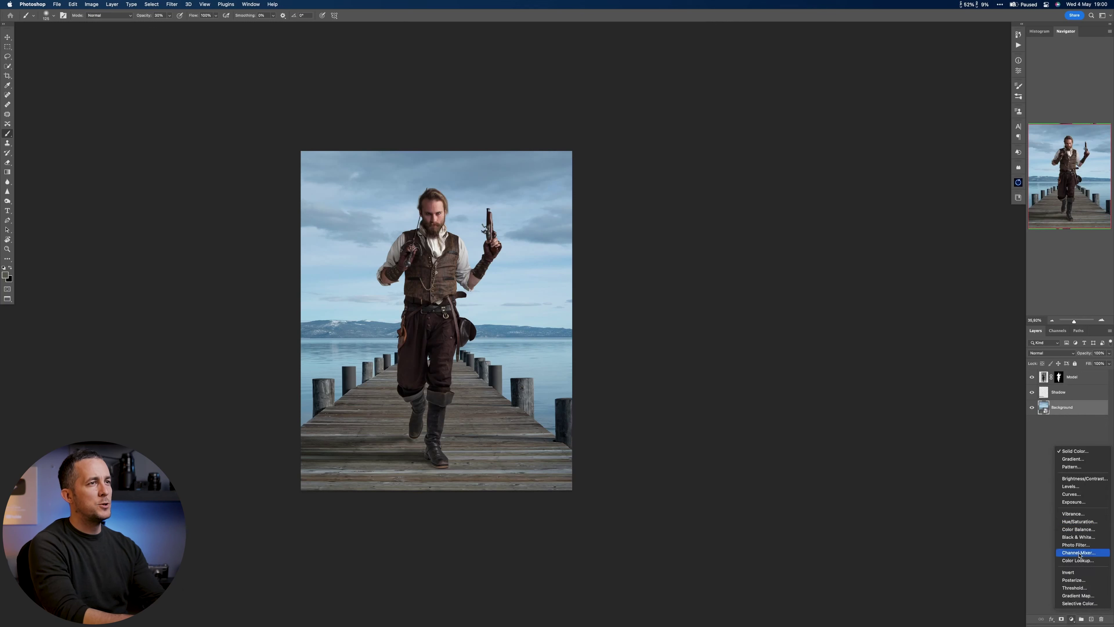
{"action": "left_click", "coordinate": [1082, 523]}
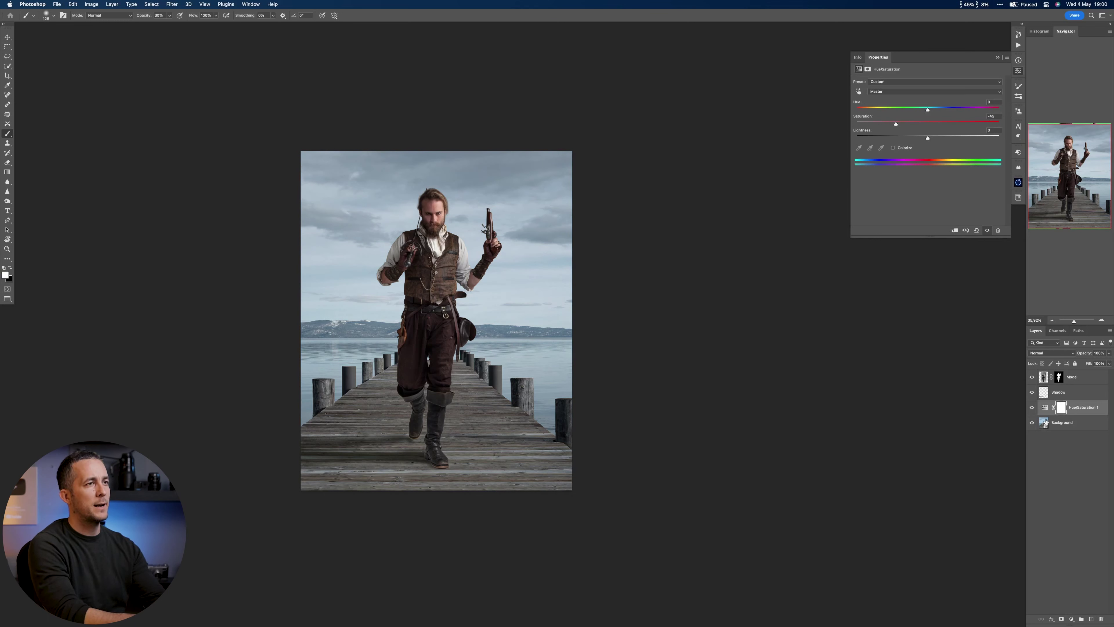
Apply a Gaussian Blur smart filter to the Background layer to soften the lake and pier.
{"action": "left_click", "coordinate": [1045, 422]}
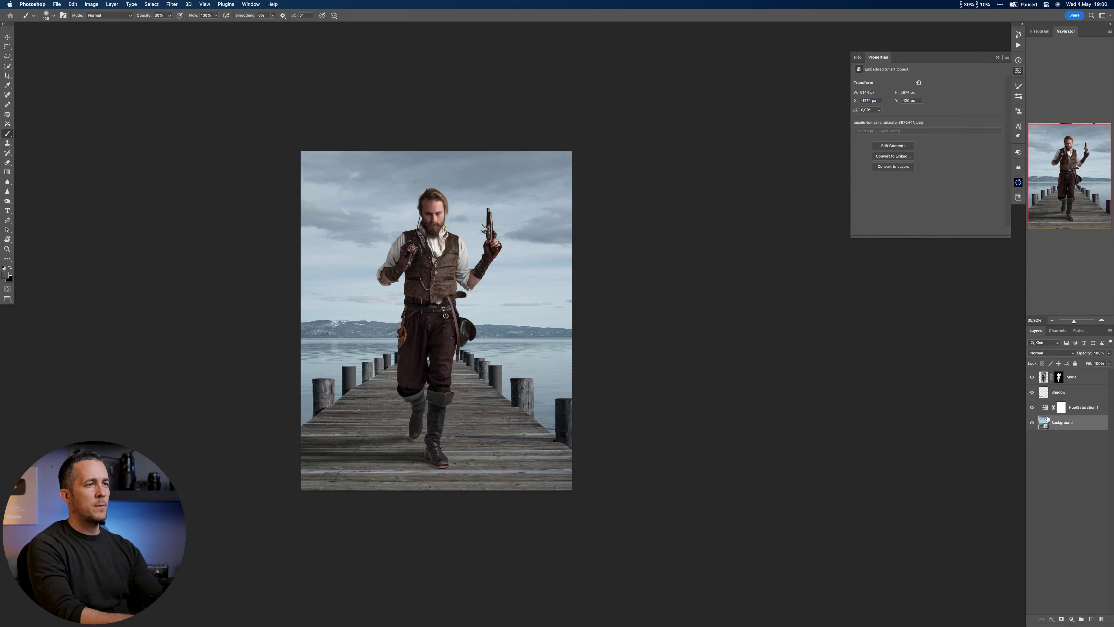
{"action": "left_click", "coordinate": [172, 4]}
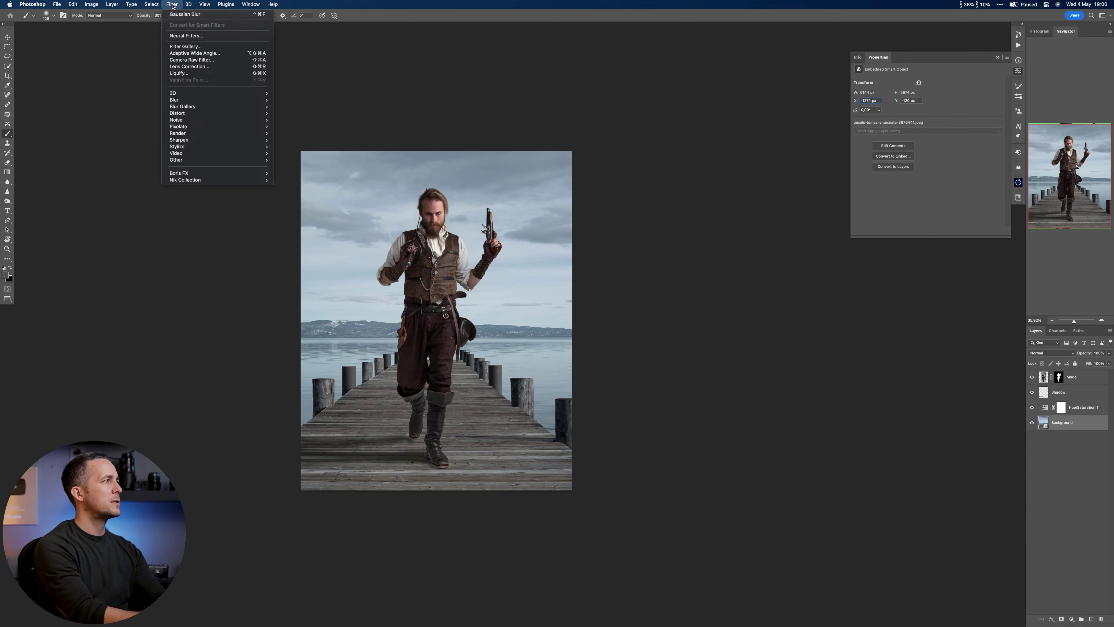
{"action": "mouse_move", "coordinate": [189, 100]}
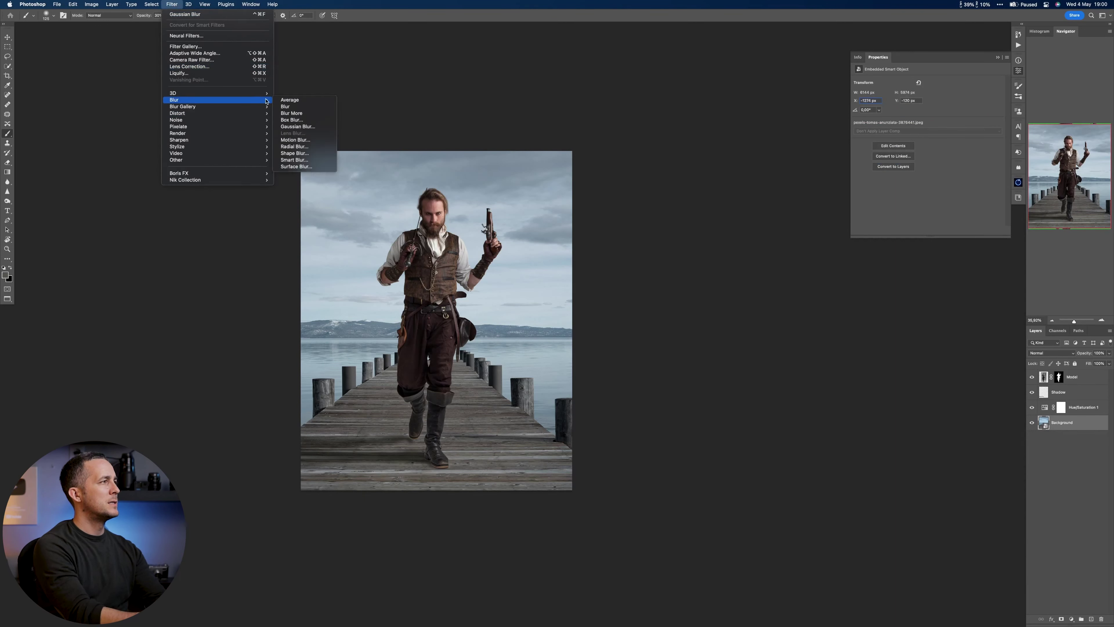
{"action": "left_click", "coordinate": [298, 127]}
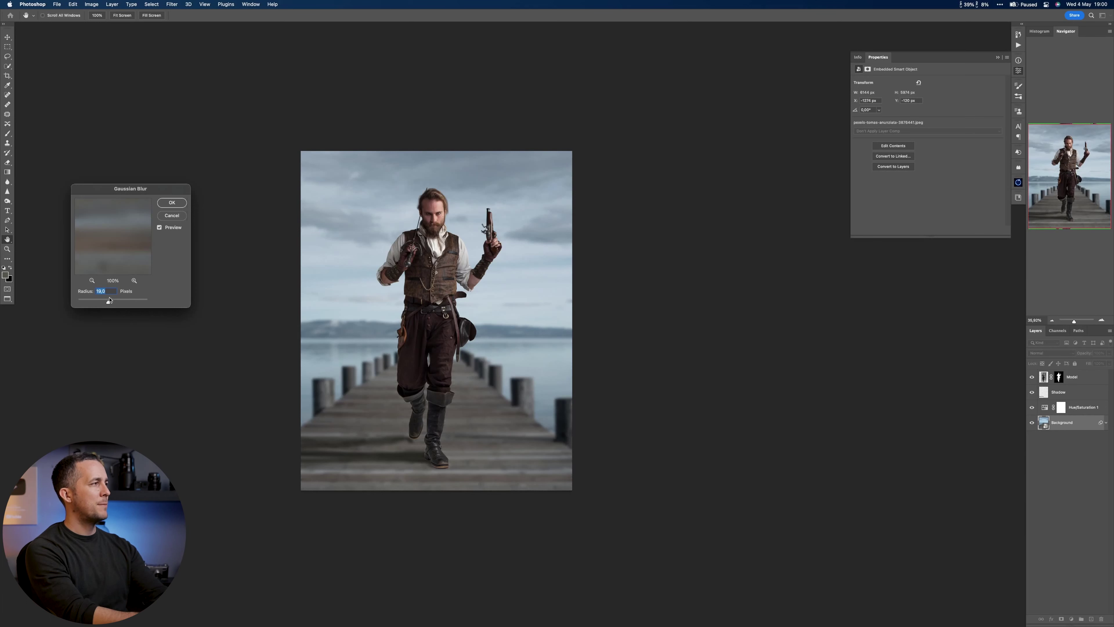
{"action": "left_click", "coordinate": [171, 202]}
Paint black on the Background's filter mask to restore sharp foreground boards, using a larger brush at 100% and 30% opacity across the pier.
{"action": "key", "text": "b"}
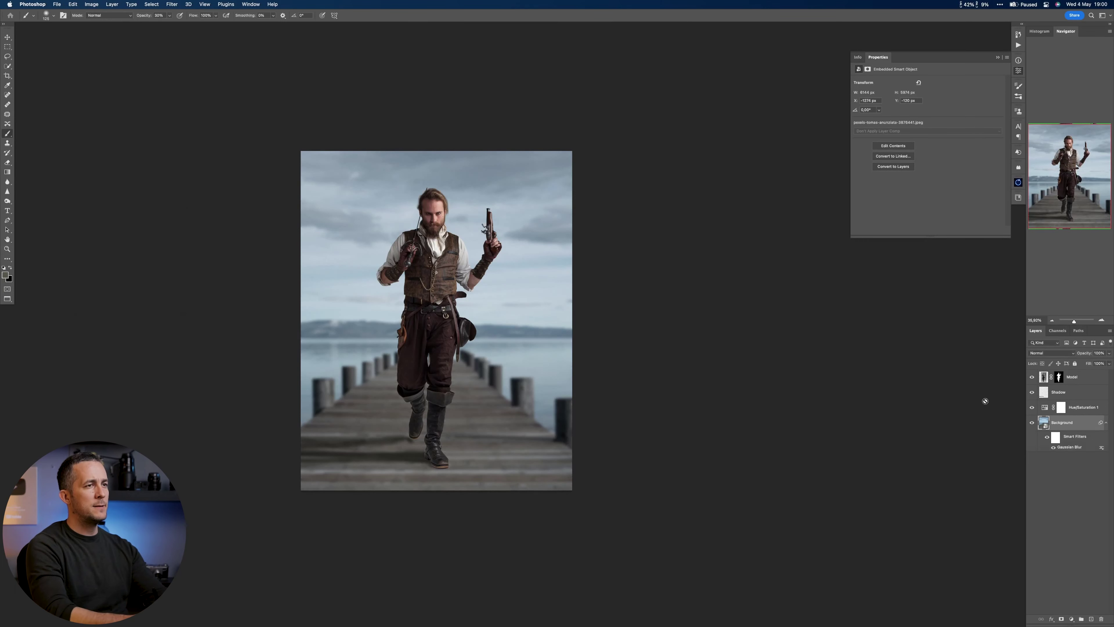
{"action": "left_click", "coordinate": [1056, 438]}
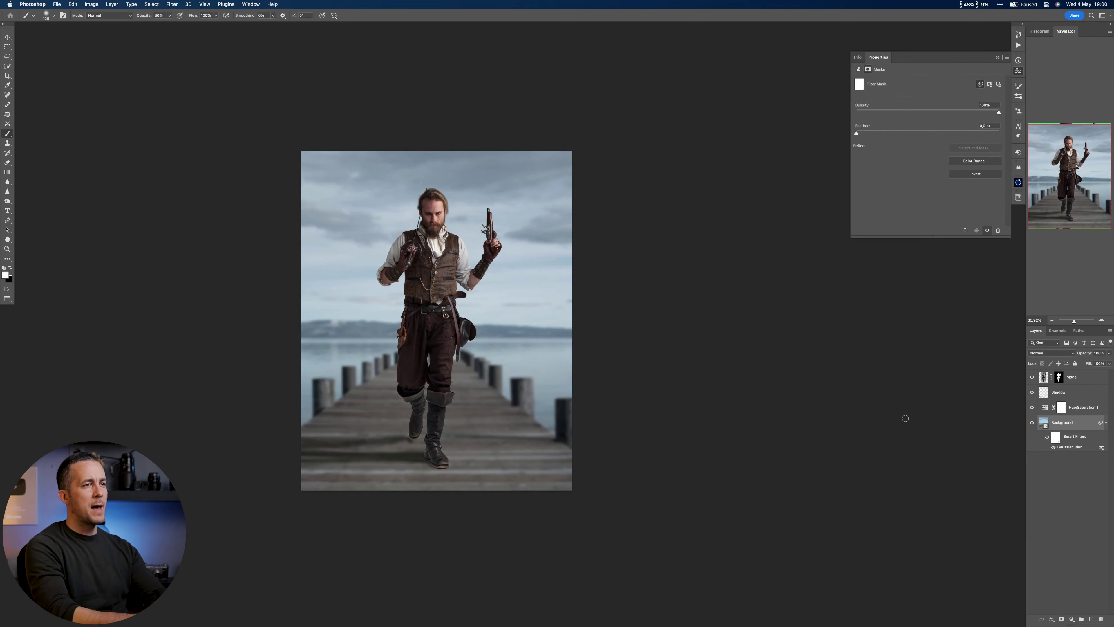
{"action": "key", "text": "bracketright"}
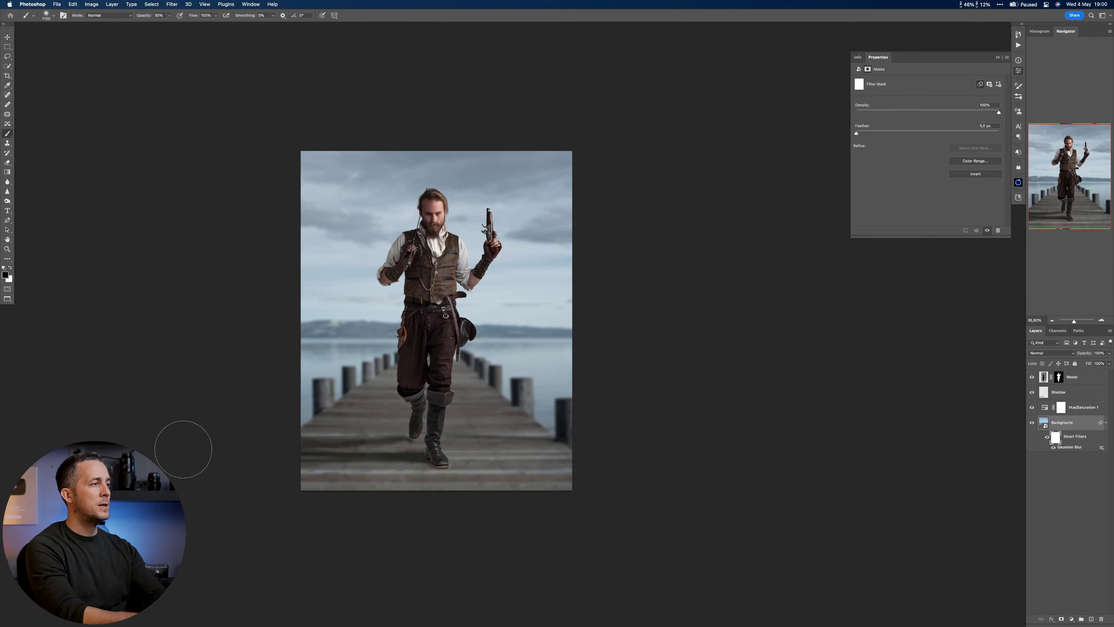
{"action": "key", "text": "0"}
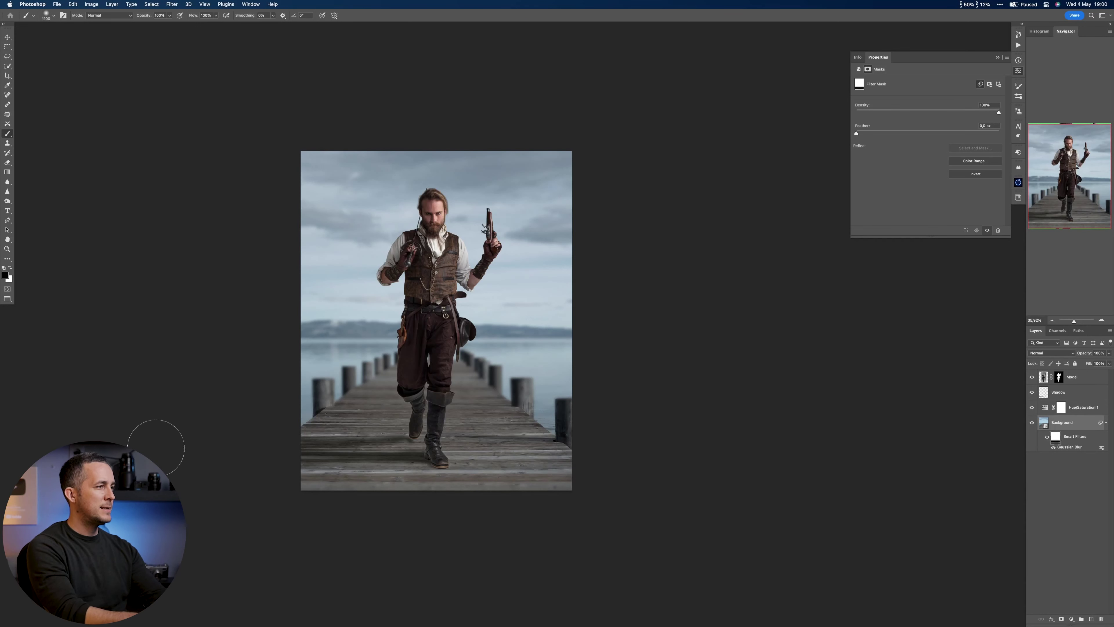
{"action": "key", "text": "3"}
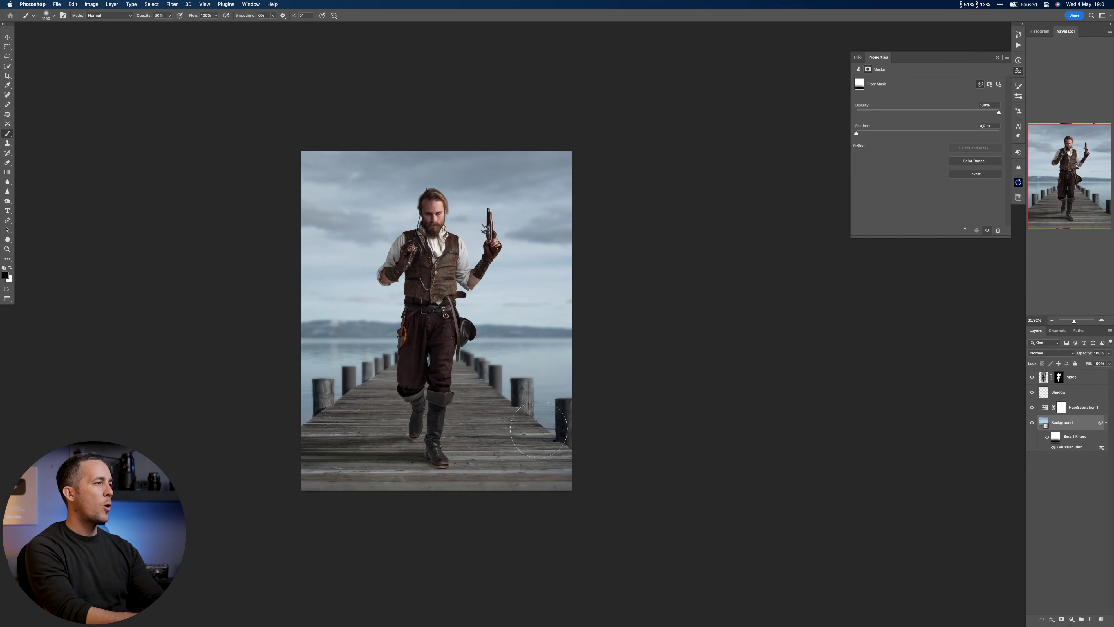
{"action": "left_click_drag", "start_coordinate": [349, 409], "coordinate": [462, 419]}
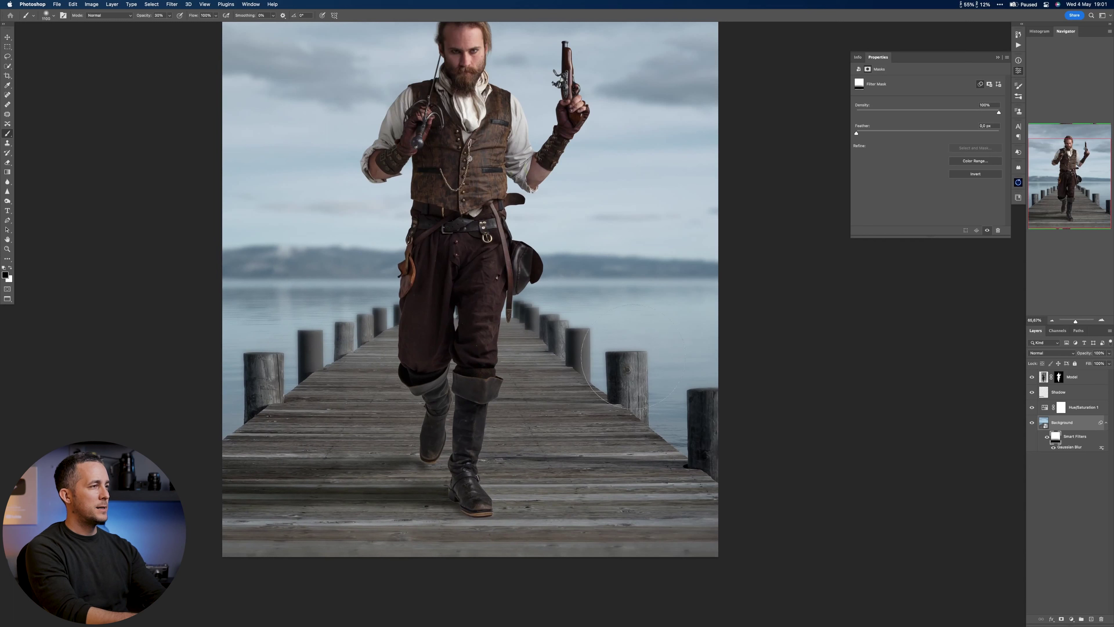
Duplicate the Background layer and delete the copy's filter mask and Gaussian Blur.
{"action": "key", "text": "super+j"}
{"action": "left_click_drag", "start_coordinate": [1057, 438], "coordinate": [1101, 618]}
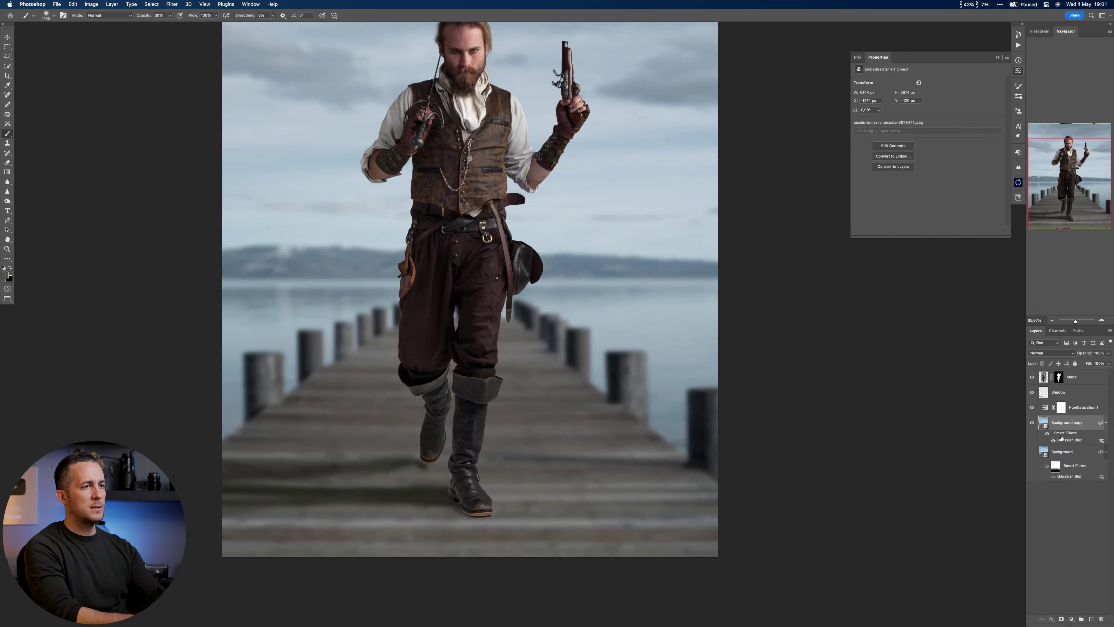
{"action": "left_click_drag", "start_coordinate": [1102, 616], "coordinate": [1102, 617]}
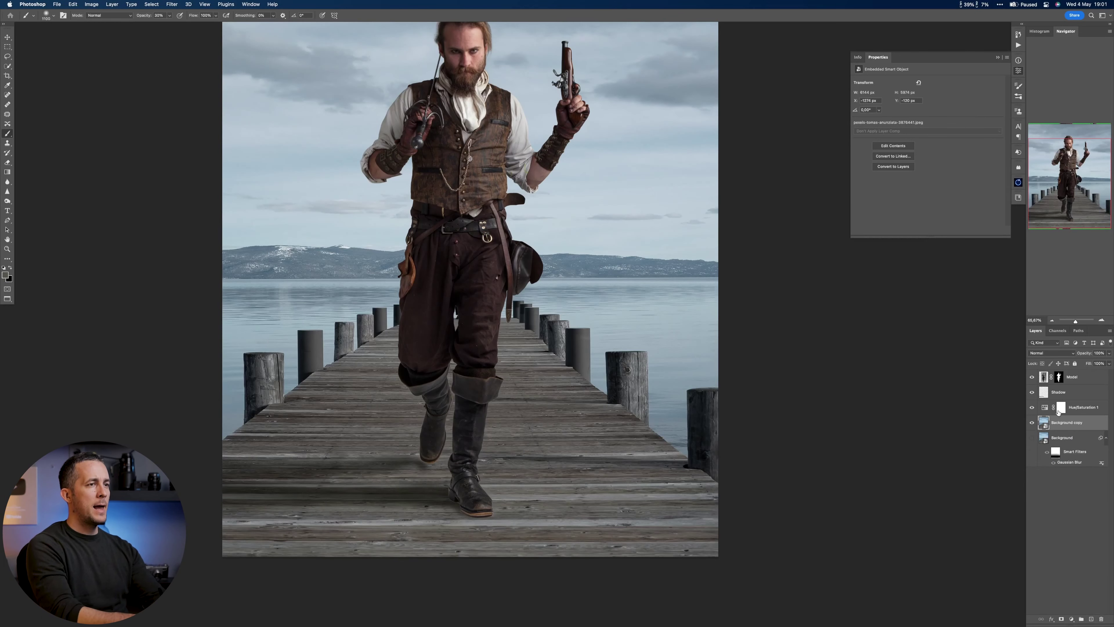
Apply a Field Blur to the Background copy with pins that keep the boards by the feet sharp, and delete the original Background layer.
{"action": "left_click", "coordinate": [171, 5]}
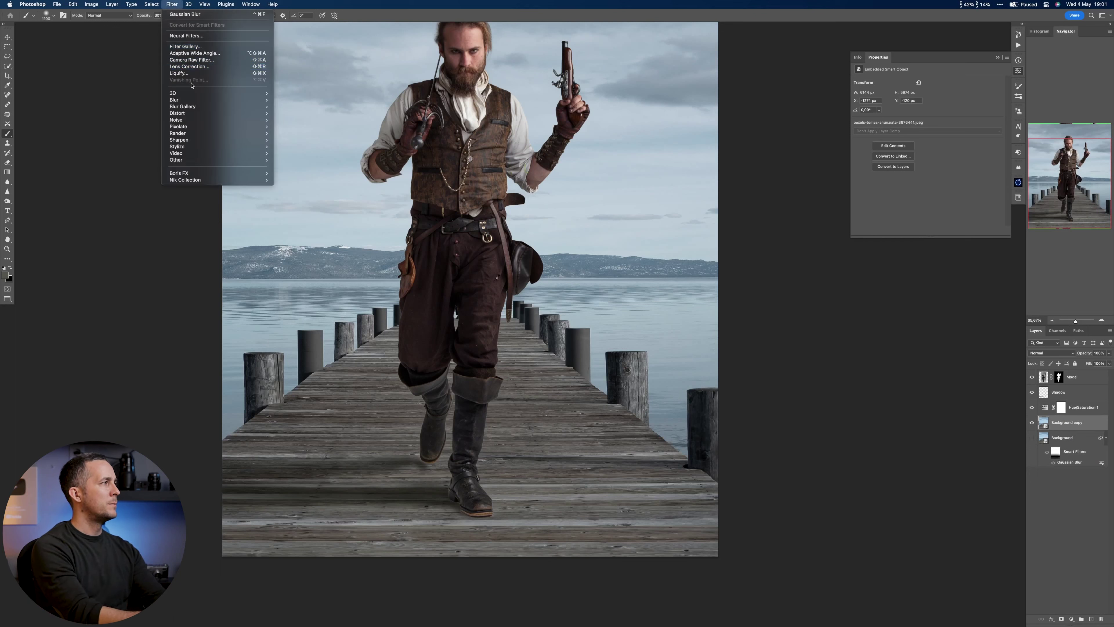
{"action": "mouse_move", "coordinate": [210, 106]}
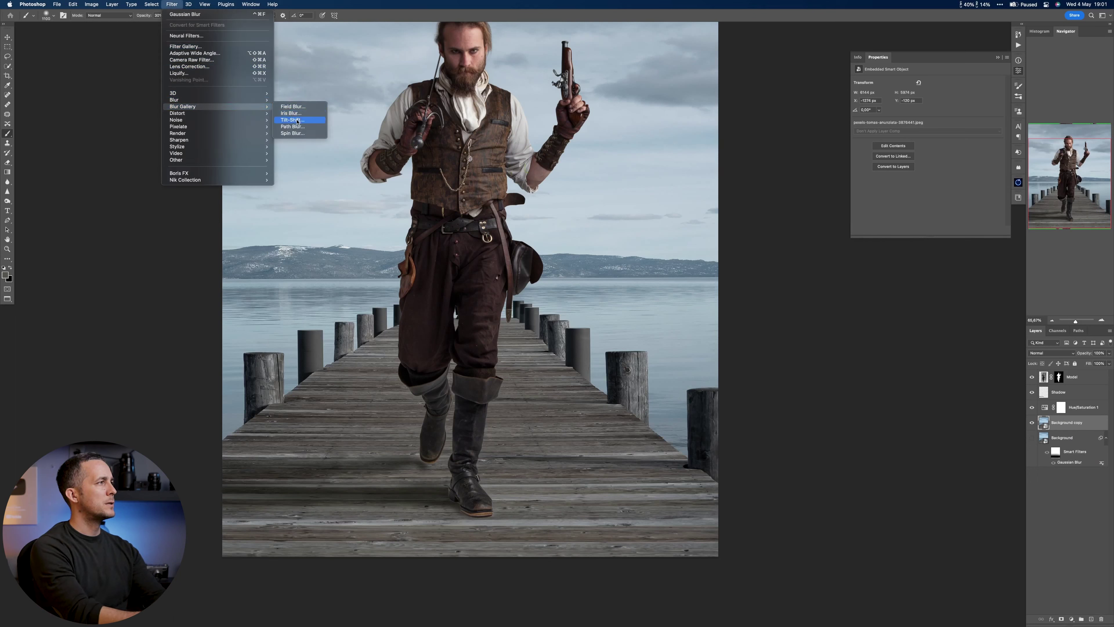
{"action": "left_click", "coordinate": [293, 106]}
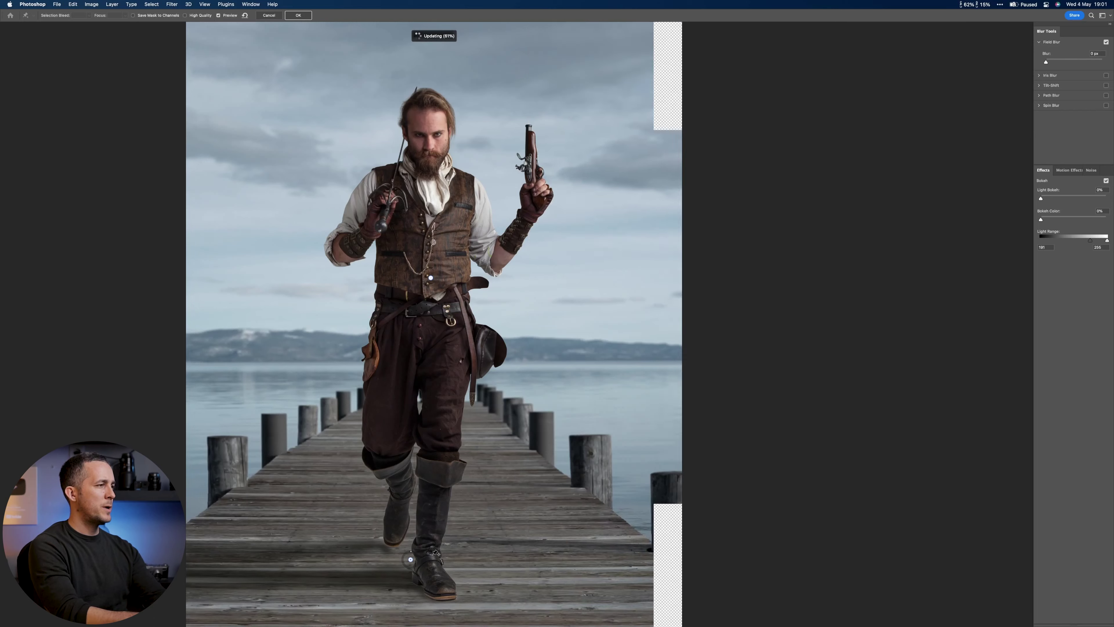
{"action": "scroll", "coordinate": [412, 555], "scroll_direction": "down", "scroll_amount": 3}
{"action": "left_click", "coordinate": [416, 560]}
{"action": "left_click", "coordinate": [270, 363]}
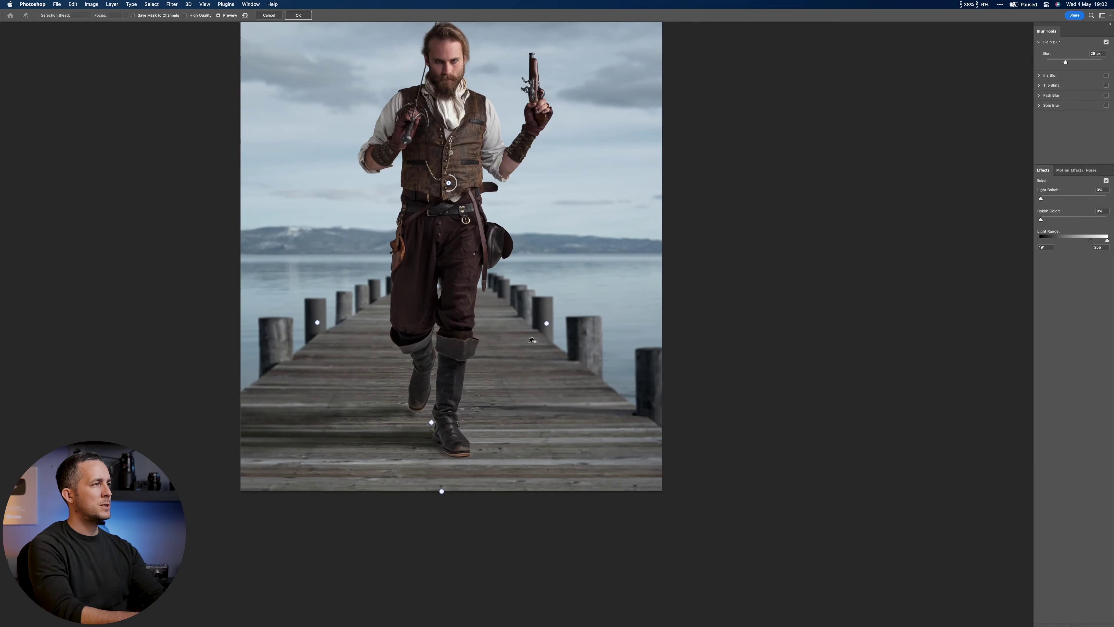
{"action": "key", "text": "Return"}
{"action": "left_click", "coordinate": [1040, 461]}
{"action": "key", "text": "BackSpace"}
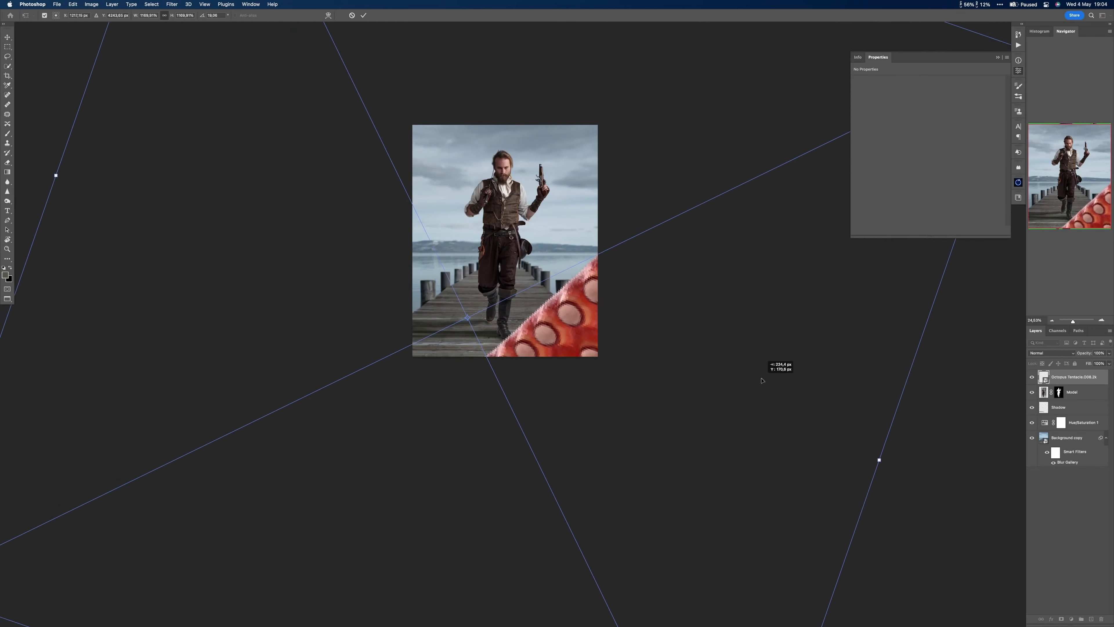
Apply a Gaussian Blur to the enlarged red tentacle crossing the image's lower-right corner.
{"action": "left_click", "coordinate": [171, 4]}
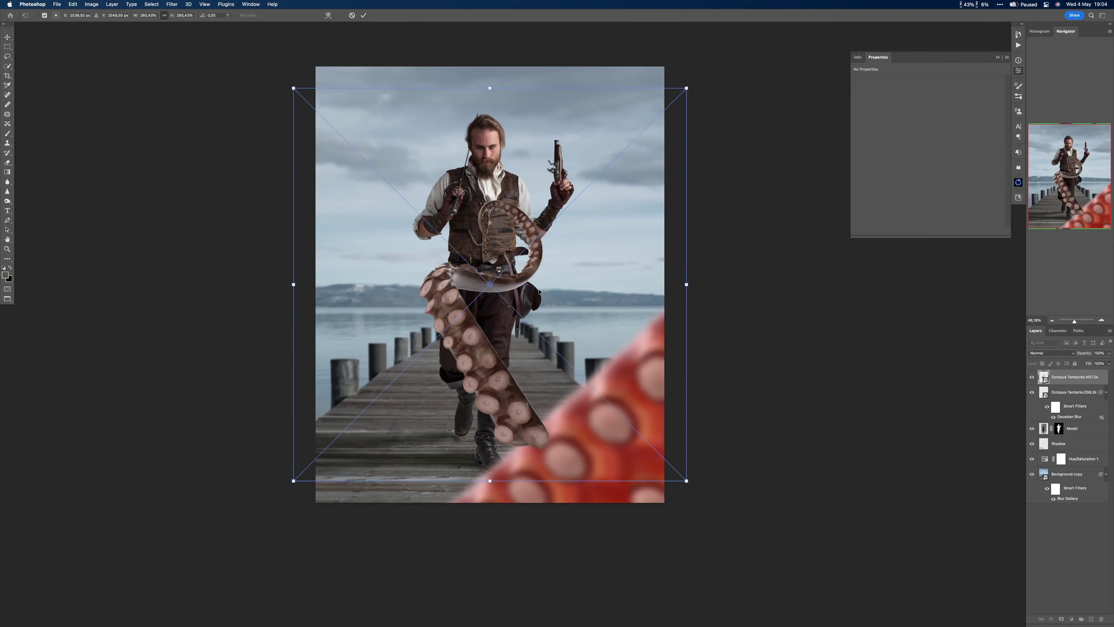
Flip, reshape and position the brown tentacle so it enters from the left edge and curls past the man's legs, and copy the Gaussian Blur onto it.
{"action": "right_click", "coordinate": [554, 354]}
{"action": "left_click", "coordinate": [584, 525]}
{"action": "right_click", "coordinate": [551, 340]}
{"action": "left_click", "coordinate": [568, 366]}
{"action": "left_click_drag", "start_coordinate": [710, 285], "coordinate": [674, 163]}
{"action": "left_click_drag", "start_coordinate": [539, 291], "coordinate": [567, 329]}
{"action": "left_click_drag", "start_coordinate": [749, 286], "coordinate": [774, 276]}
{"action": "left_click_drag", "start_coordinate": [734, 200], "coordinate": [725, 179]}
{"action": "left_click_drag", "start_coordinate": [544, 306], "coordinate": [553, 321]}
{"action": "key", "text": "Return"}
{"action": "left_click_drag", "start_coordinate": [1100, 392], "coordinate": [1083, 376]}
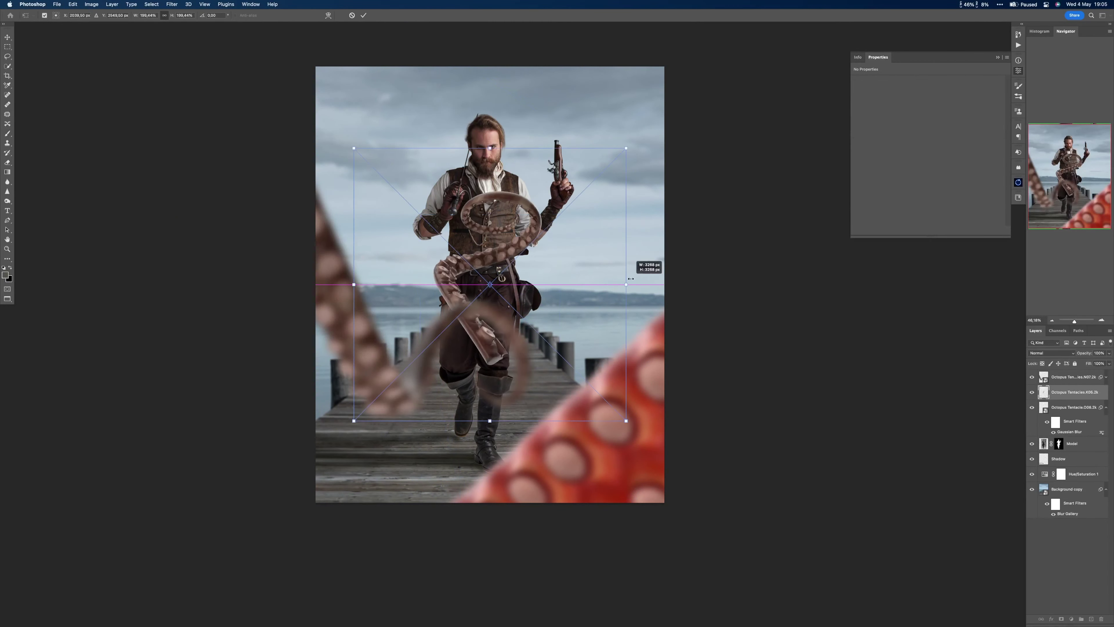
Transform the second brown tentacle so its curled tip hangs into the image's upper-right corner.
{"action": "left_click_drag", "start_coordinate": [474, 245], "coordinate": [671, 174]}
{"action": "right_click", "coordinate": [641, 154]}
{"action": "left_click", "coordinate": [653, 311]}
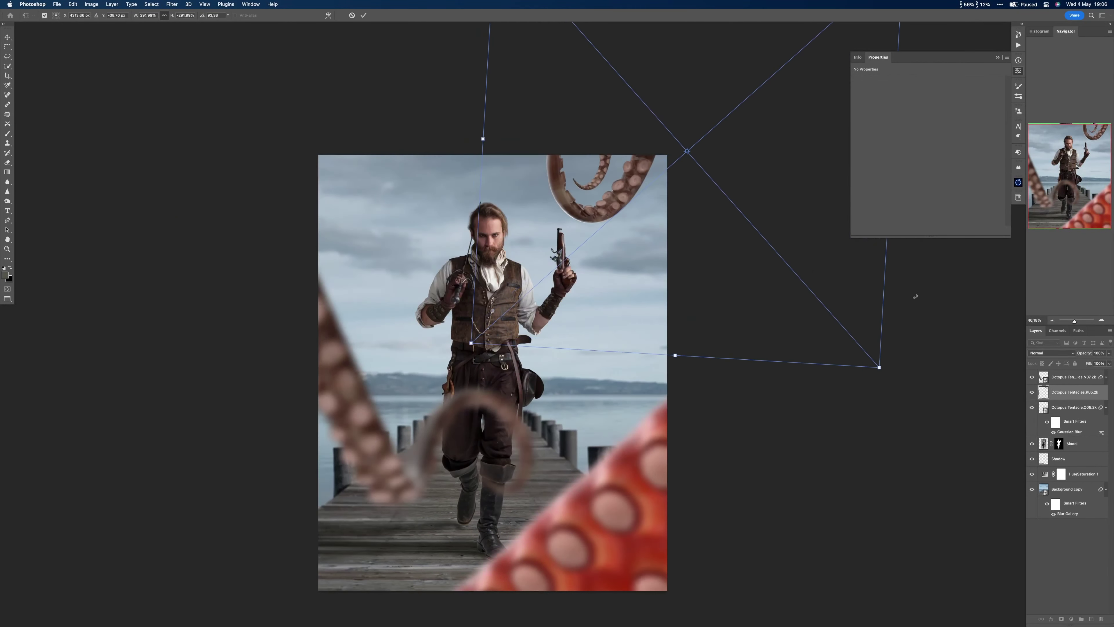
{"action": "left_click_drag", "start_coordinate": [915, 296], "coordinate": [758, 274]}
{"action": "key", "text": "Return"}
Copy the Gaussian Blur onto the upper-right tentacle and reduce its radius.
{"action": "left_click_drag", "start_coordinate": [1100, 407], "coordinate": [1097, 394]}
{"action": "double_click", "coordinate": [1070, 417]}
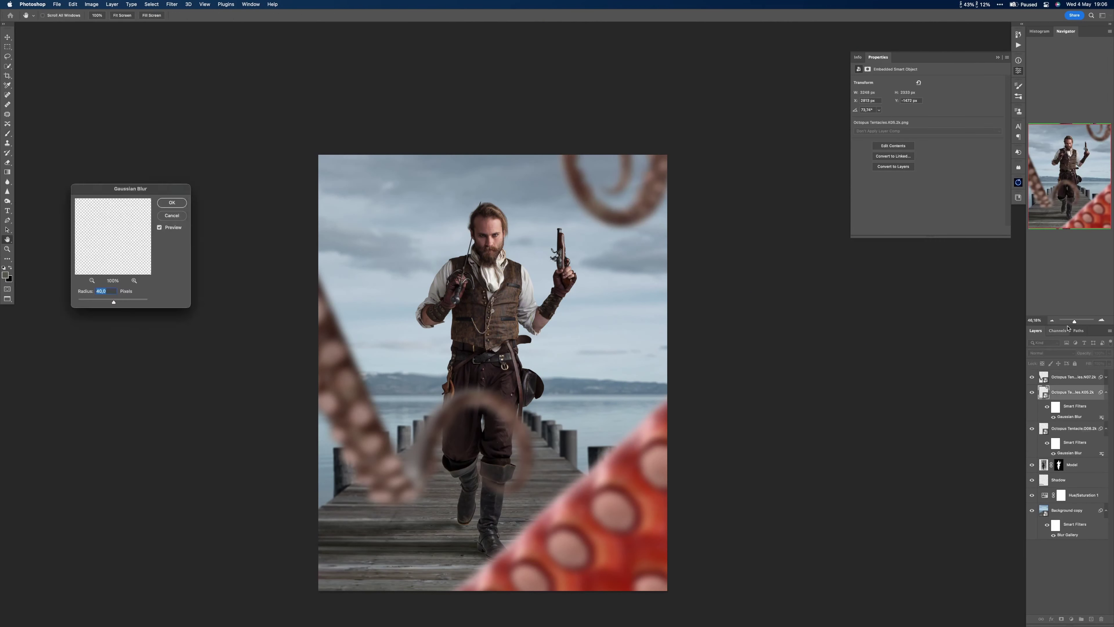
{"action": "key", "text": "Return"}
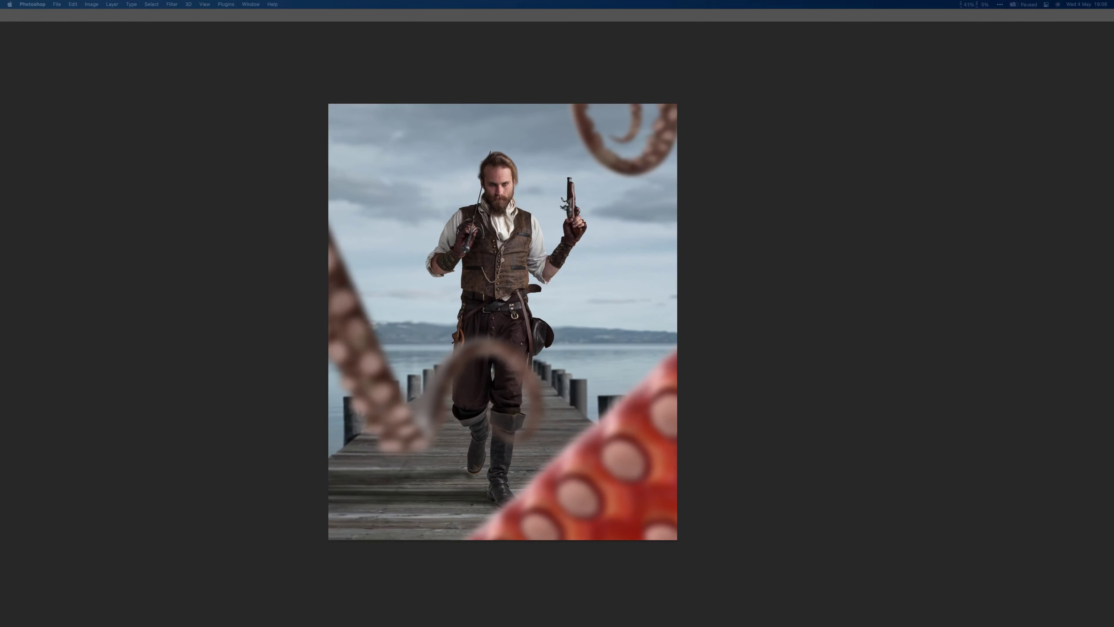
Place another red tentacle, rotated into the image's upper-left corner, and shift the upper-right brown tentacle slightly down and outward.
{"action": "left_click_drag", "start_coordinate": [1113, 281], "coordinate": [646, 254]}
{"action": "left_click_drag", "start_coordinate": [646, 253], "coordinate": [646, 253]}
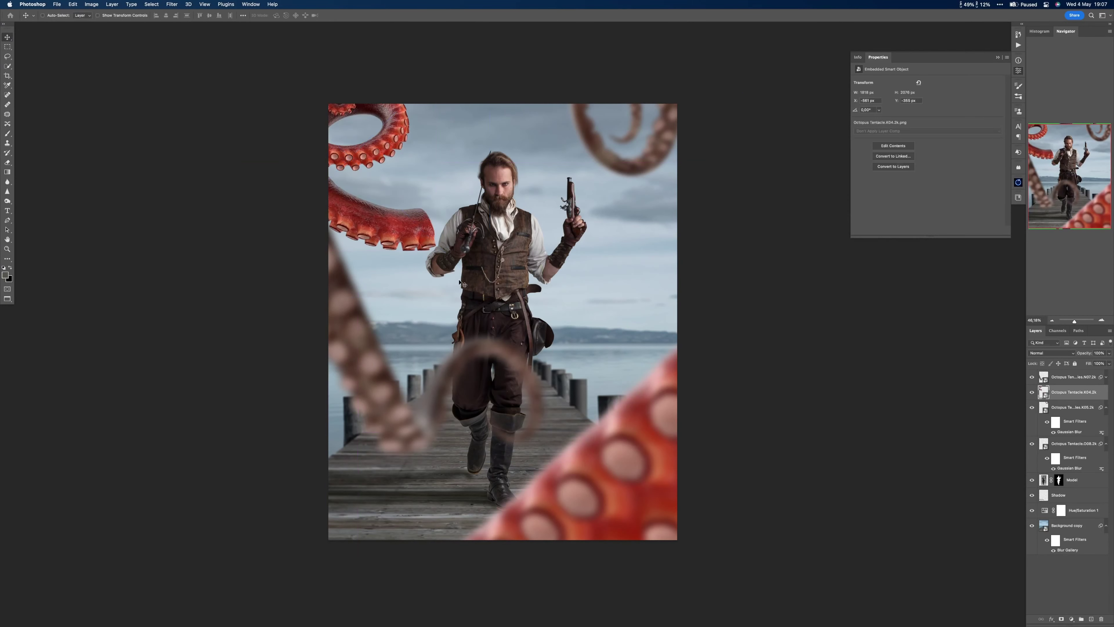
{"action": "key", "text": "super+t"}
{"action": "left_click_drag", "start_coordinate": [478, 90], "coordinate": [486, 176]}
{"action": "left_click_drag", "start_coordinate": [399, 162], "coordinate": [390, 142]}
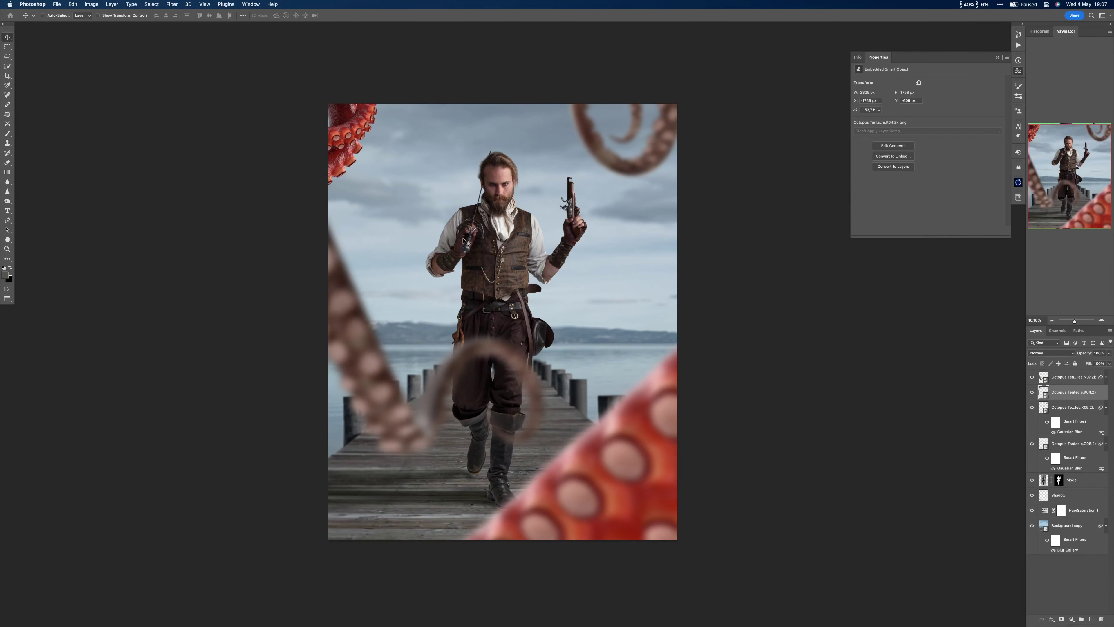
{"action": "left_click_drag", "start_coordinate": [644, 145], "coordinate": [662, 166]}
Set the Gaussian Blur radius of the large lower-right red tentacle to 25 pixels and recheck the filter setting.
{"action": "double_click", "coordinate": [1069, 468]}
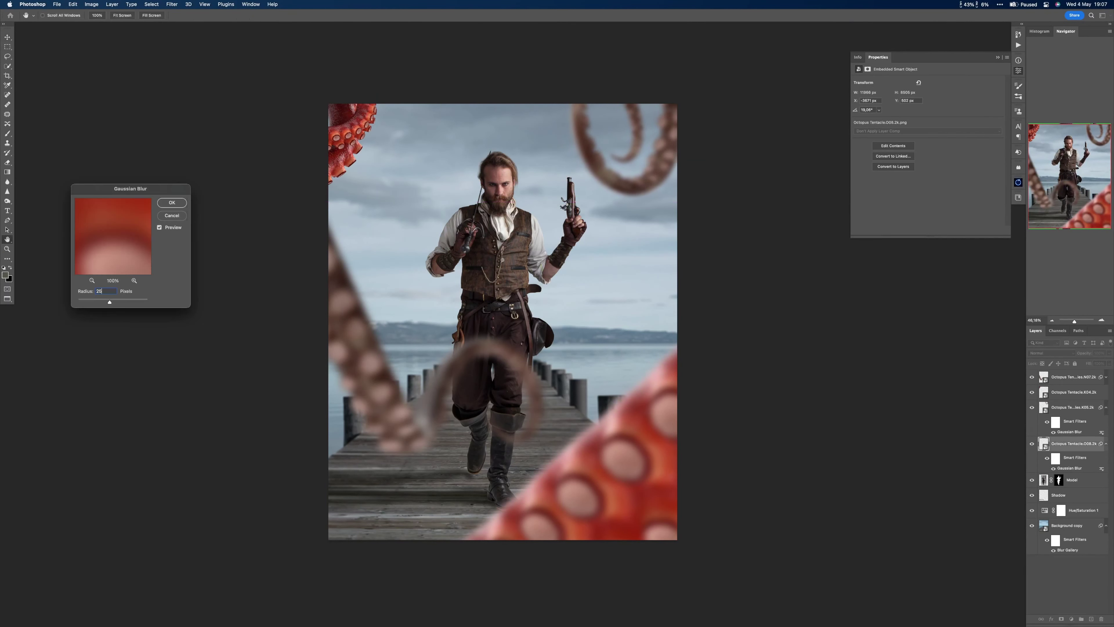
{"action": "key", "text": "Return"}
{"action": "double_click", "coordinate": [1069, 468]}
{"action": "key", "text": "Return"}
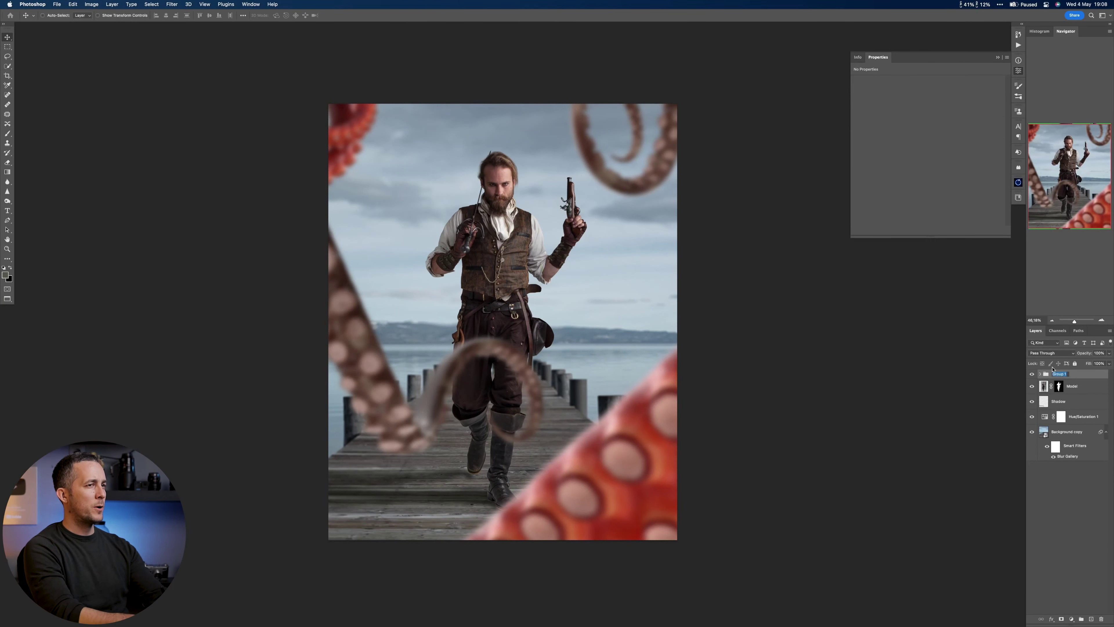
Clip a colorized Hue/Saturation adjustment to the tentacle group and tint it green with hue about 115 and saturation about 22.
{"action": "left_click", "coordinate": [1071, 619]}
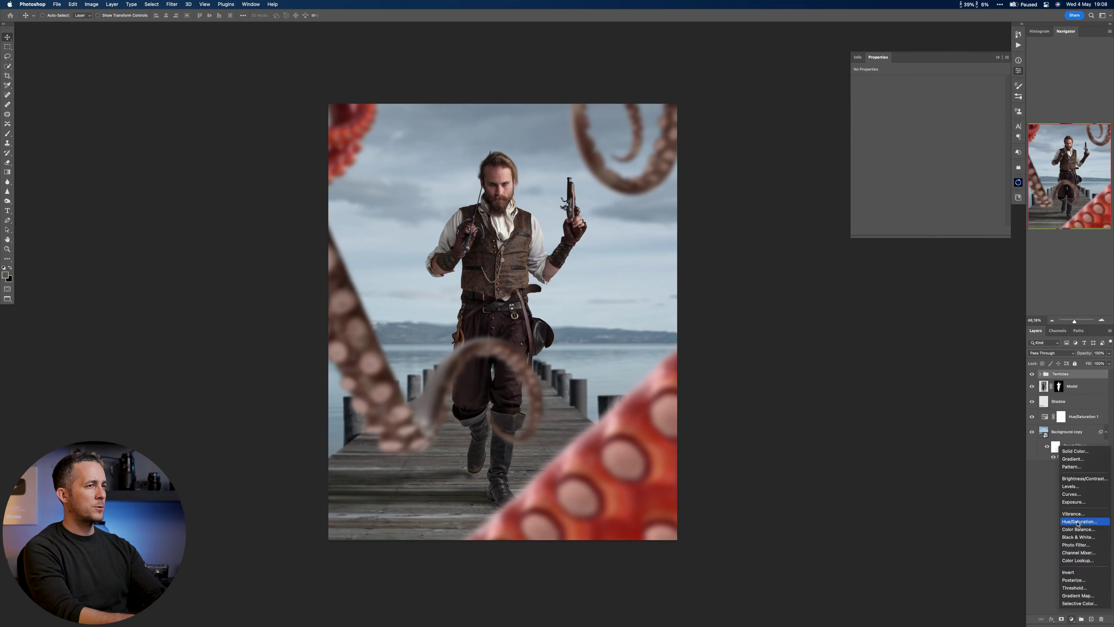
{"action": "left_click", "coordinate": [1078, 514]}
{"action": "left_click", "coordinate": [956, 230]}
{"action": "left_click", "coordinate": [903, 147]}
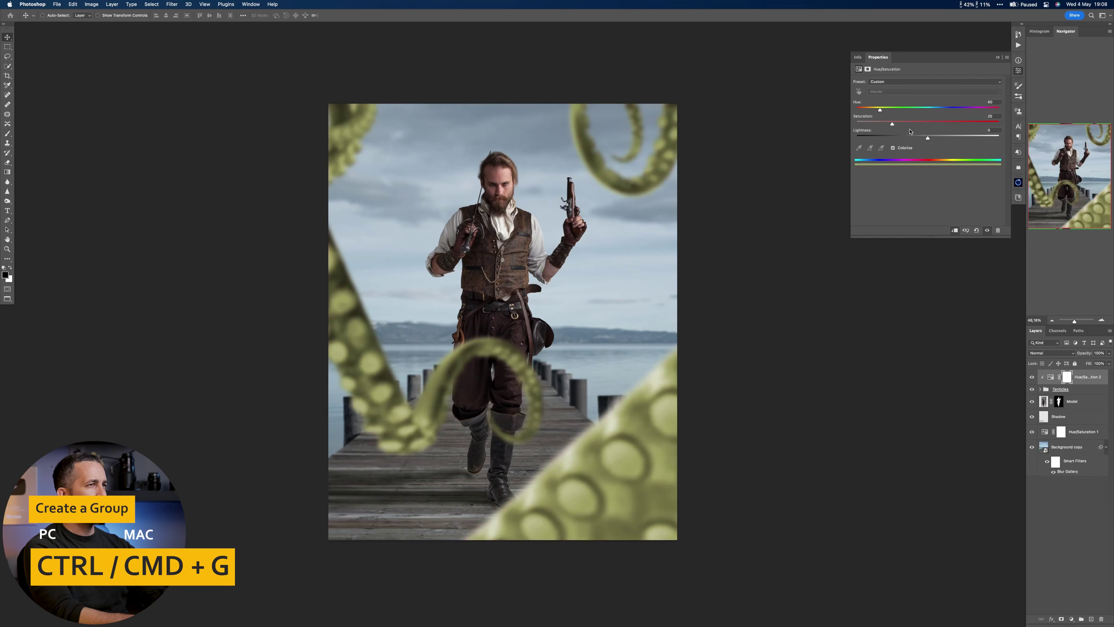
{"action": "left_click_drag", "start_coordinate": [892, 124], "coordinate": [928, 139]}
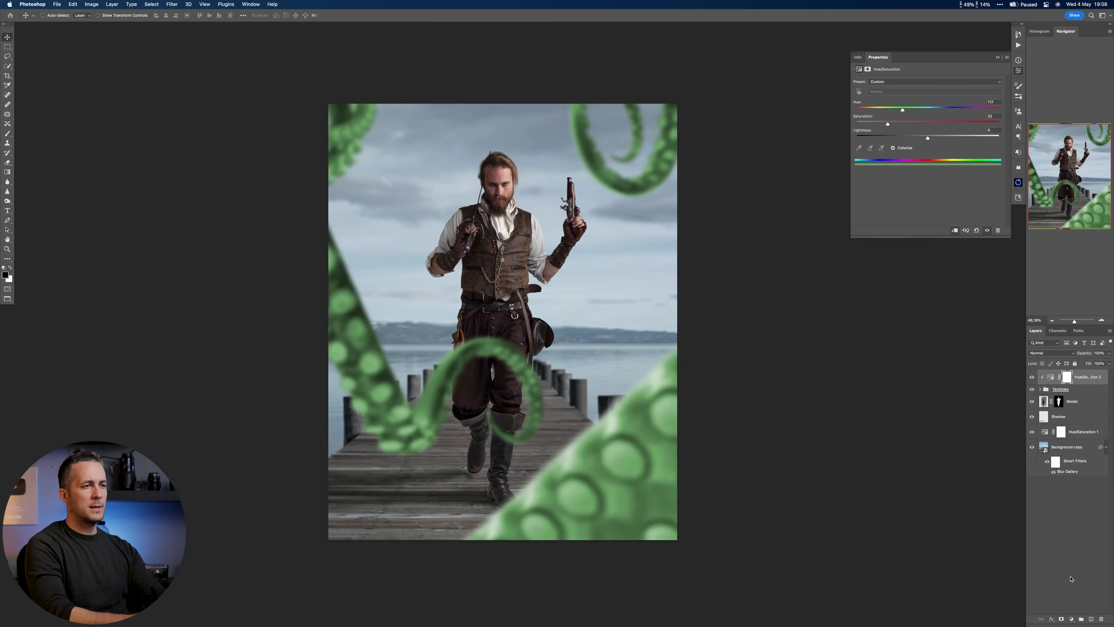
Add an Exposure adjustment clipped to the tentacle group and lower its exposure to about -4.5.
{"action": "left_click", "coordinate": [1071, 620]}
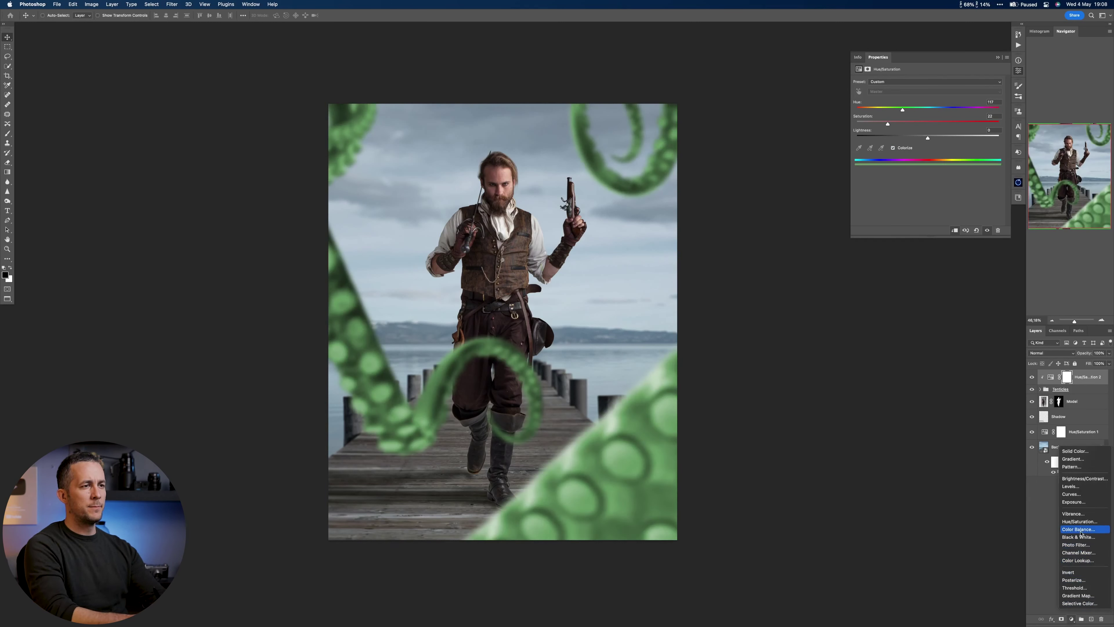
{"action": "left_click", "coordinate": [1081, 503]}
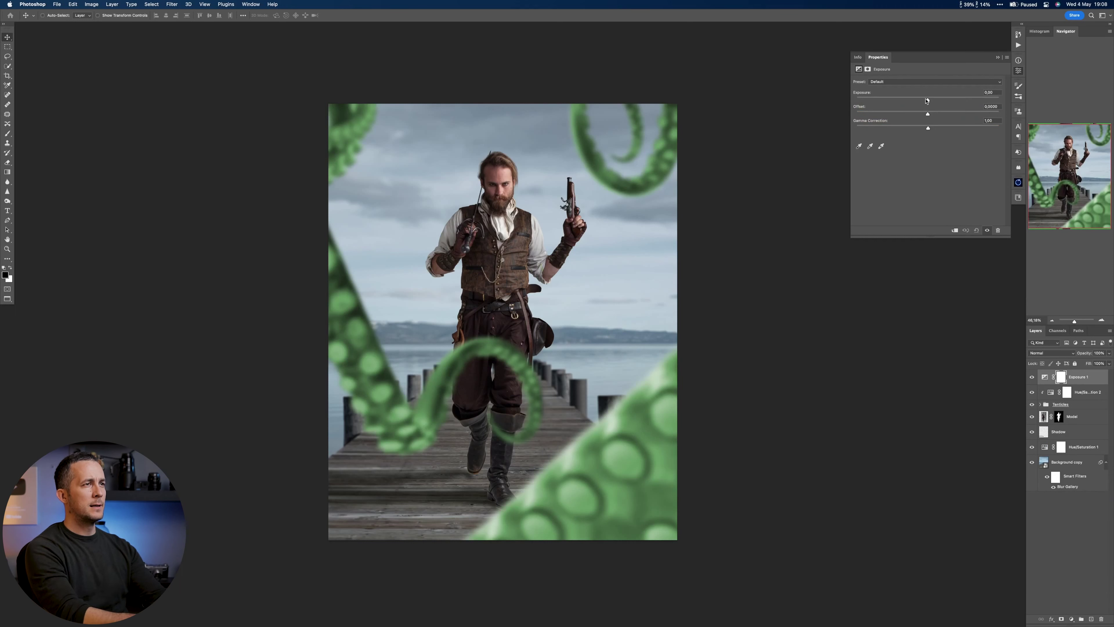
{"action": "left_click", "coordinate": [954, 229]}
{"action": "left_click_drag", "start_coordinate": [927, 101], "coordinate": [891, 104]}
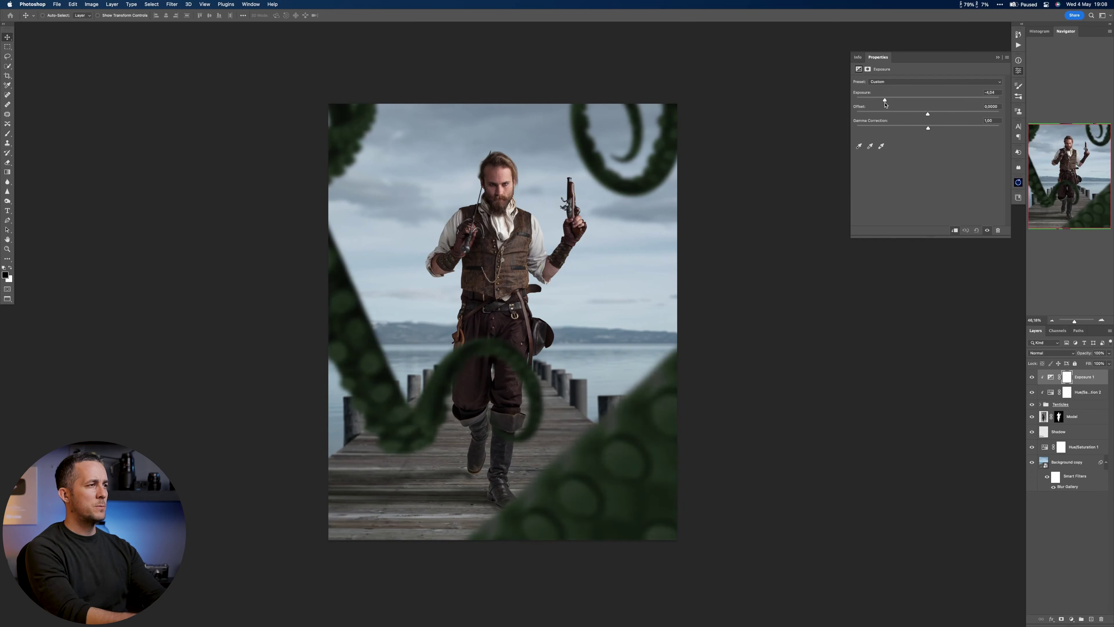
{"action": "left_click_drag", "start_coordinate": [886, 105], "coordinate": [884, 104]}
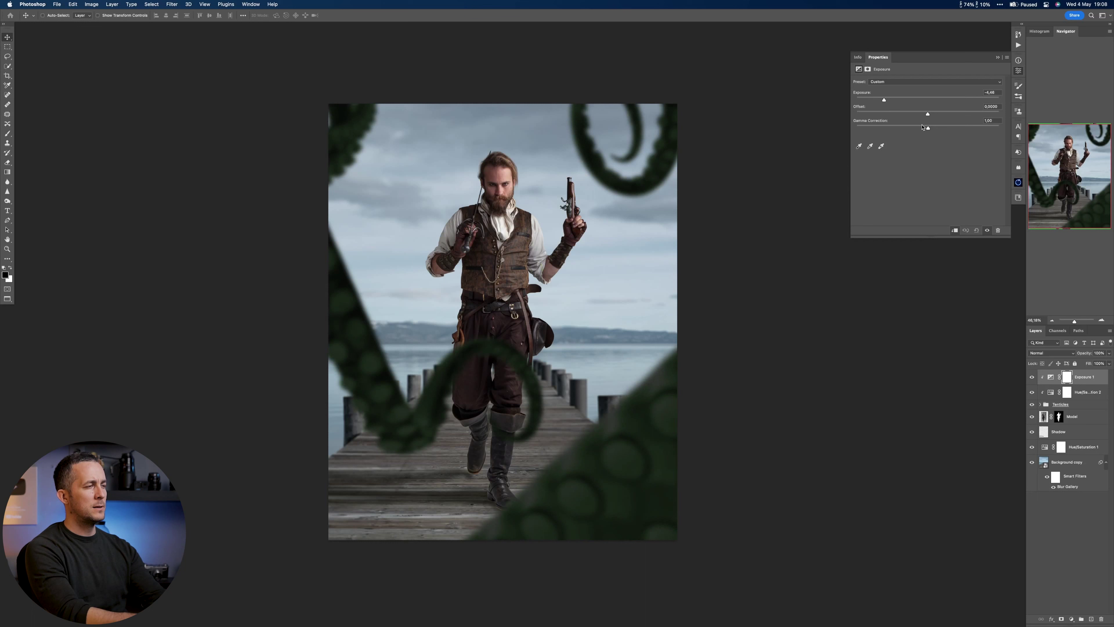
Move the Exposure adjustment beneath the tentacles' Hue/Saturation adjustment, and raise the green tint's saturation to about 53 with hue about 110.
{"action": "left_click_drag", "start_coordinate": [1050, 377], "coordinate": [1050, 397]}
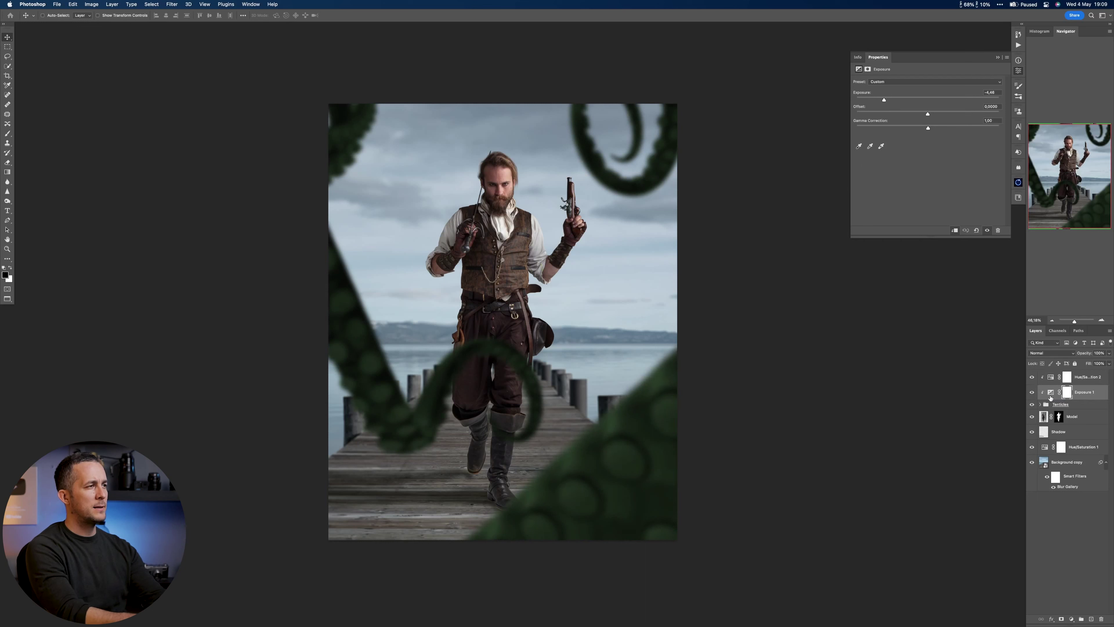
{"action": "left_click", "coordinate": [1051, 376]}
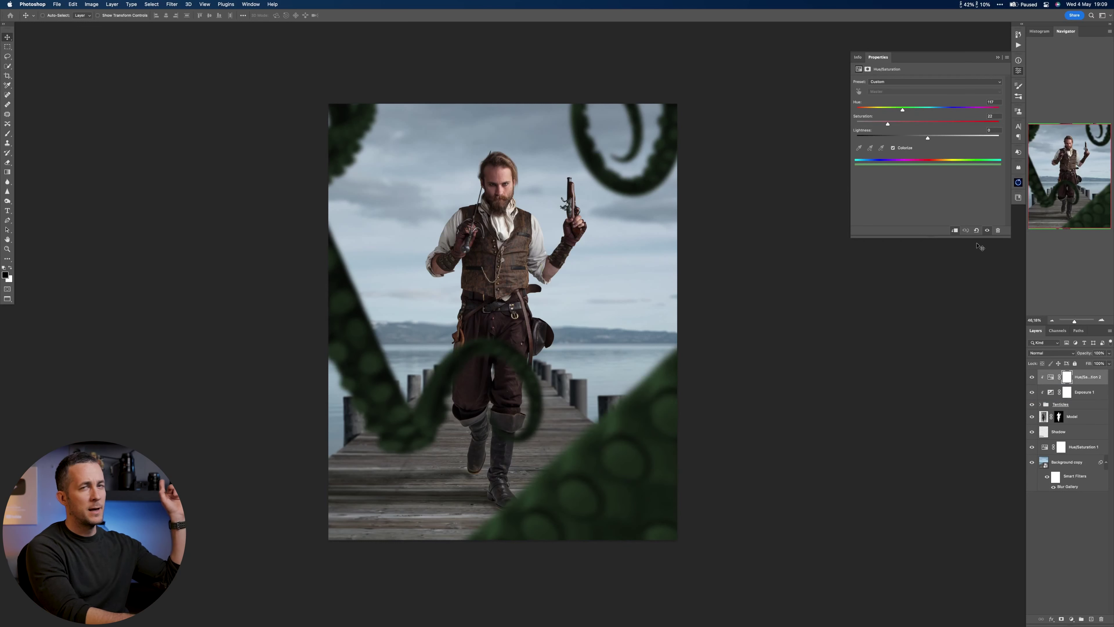
{"action": "left_click_drag", "start_coordinate": [888, 124], "coordinate": [915, 124]}
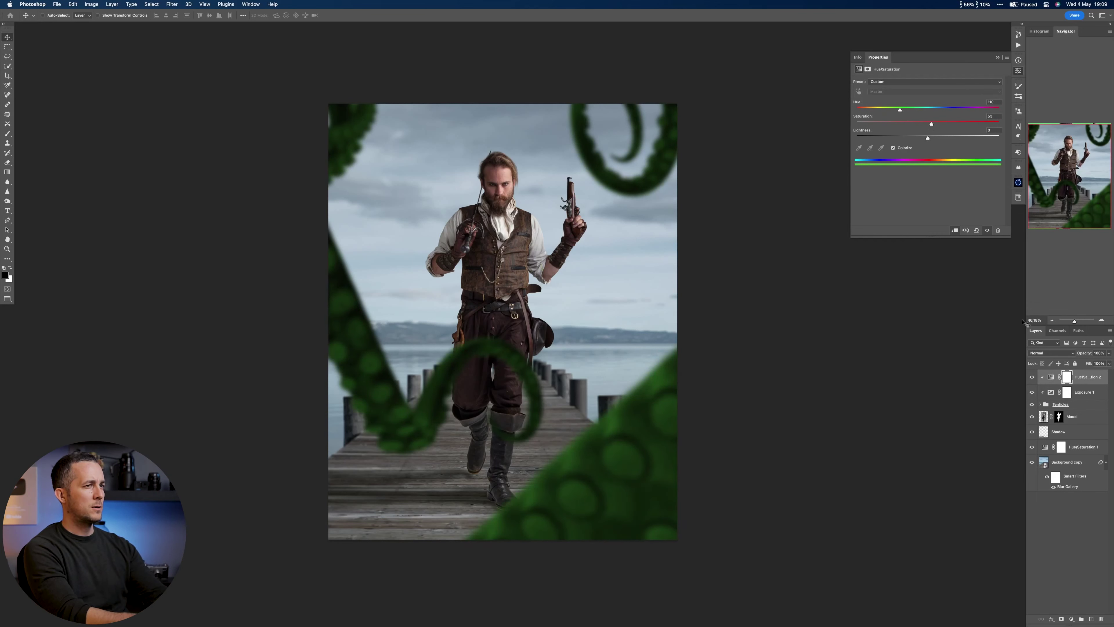
Paint black on the Exposure mask with a soft round brush to brighten the upper edge of the large lower-right tentacle.
{"action": "left_click", "coordinate": [1066, 392]}
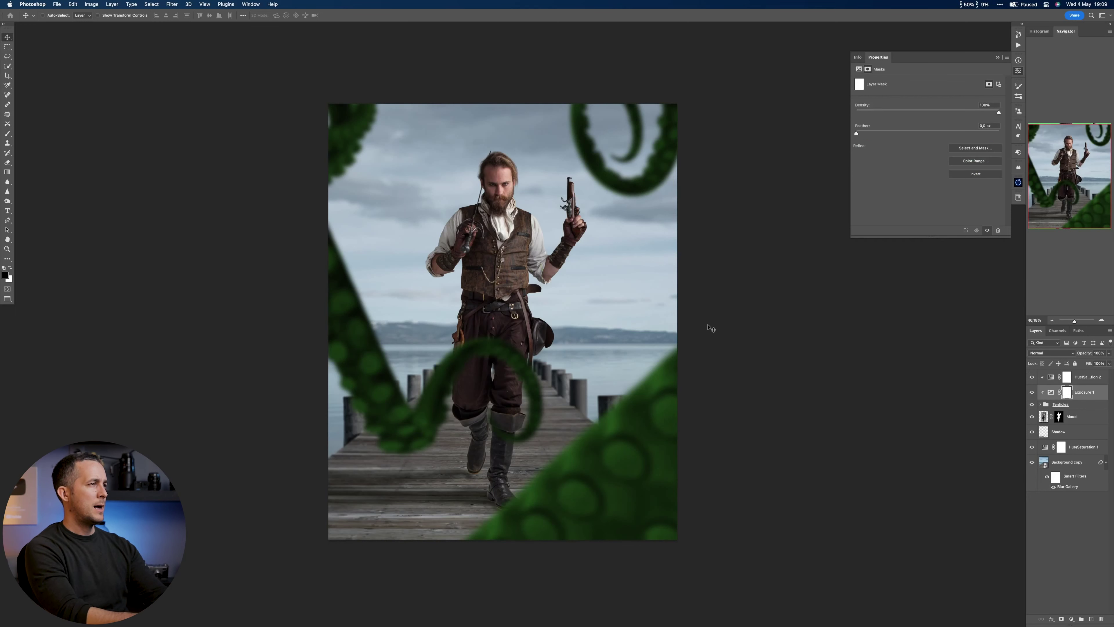
{"action": "key", "text": "b"}
{"action": "right_click", "coordinate": [647, 321]}
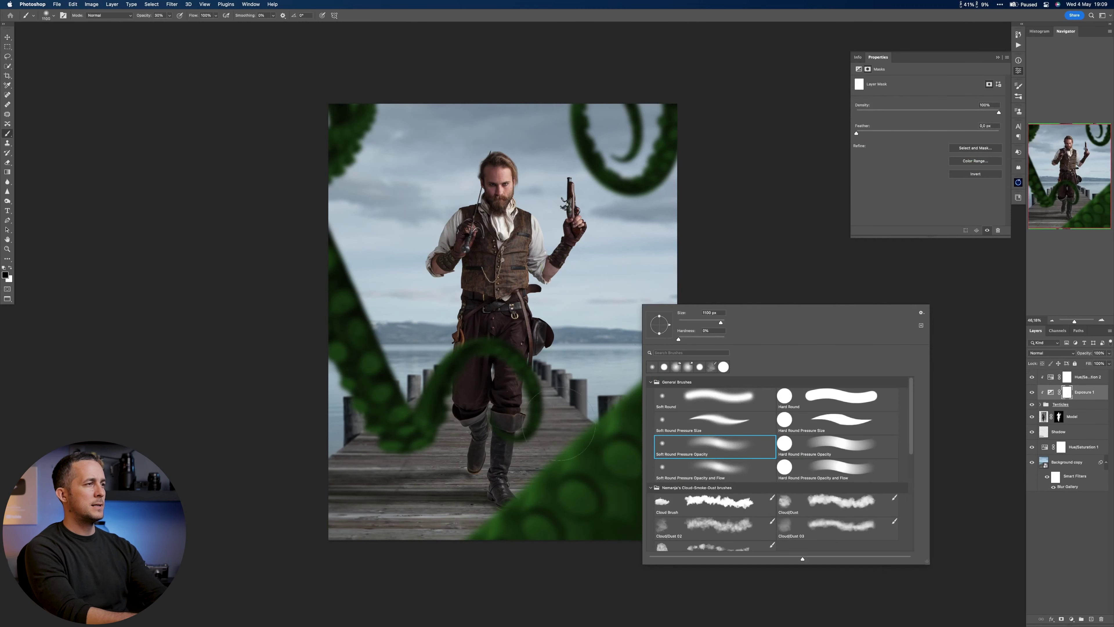
{"action": "left_click", "coordinate": [560, 424]}
{"action": "key", "text": "bracketleft"}
{"action": "key", "text": "bracketleft"}
{"action": "key", "text": "bracketleft"}
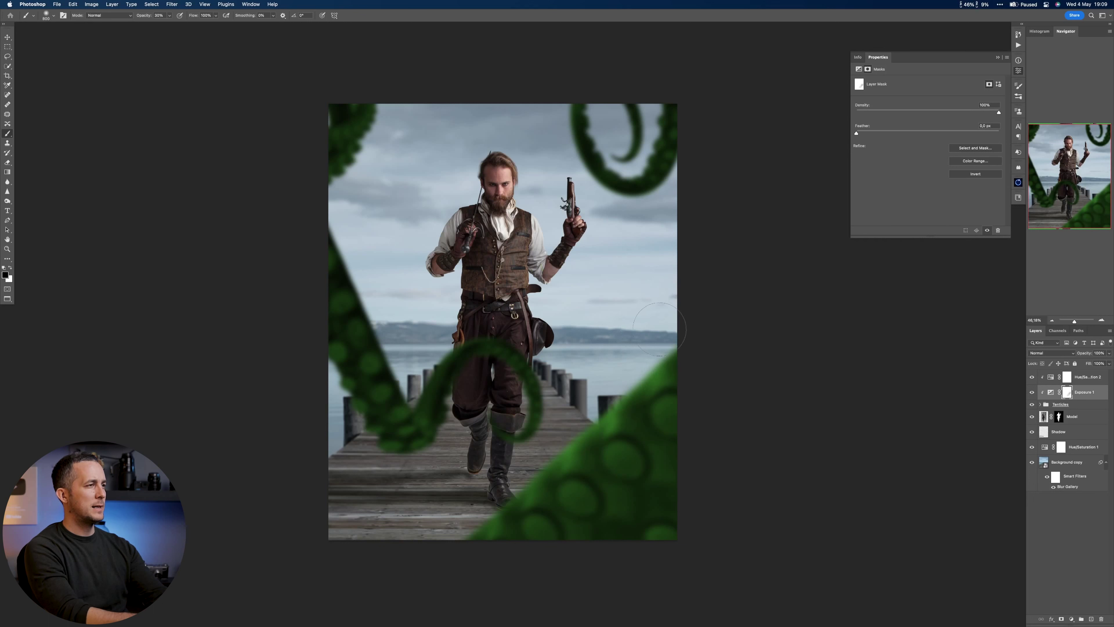
{"action": "key", "text": "bracketleft"}
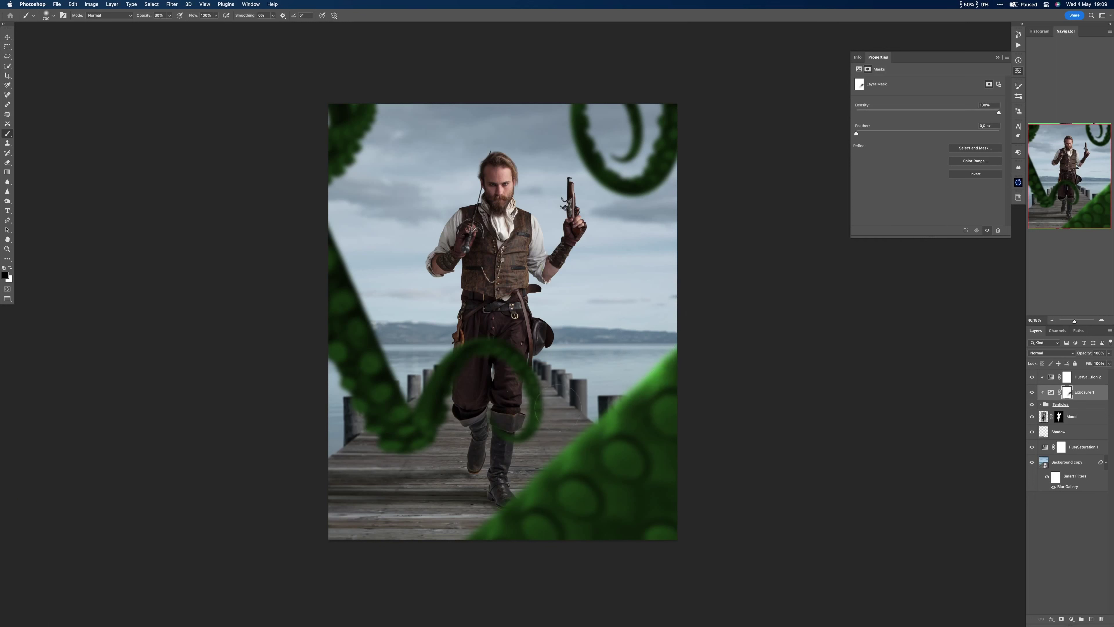
{"action": "mouse_move", "coordinate": [566, 413]}
{"action": "left_mouse_down"}
{"action": "mouse_move", "coordinate": [623, 404]}
{"action": "mouse_move", "coordinate": [469, 504]}
{"action": "left_mouse_up"}
With a smaller brush, paint the Exposure mask to bring out the suckers and lower end of the curled tentacle over the legs.
{"action": "key", "text": "bracketleft"}
{"action": "key", "text": "bracketleft"}
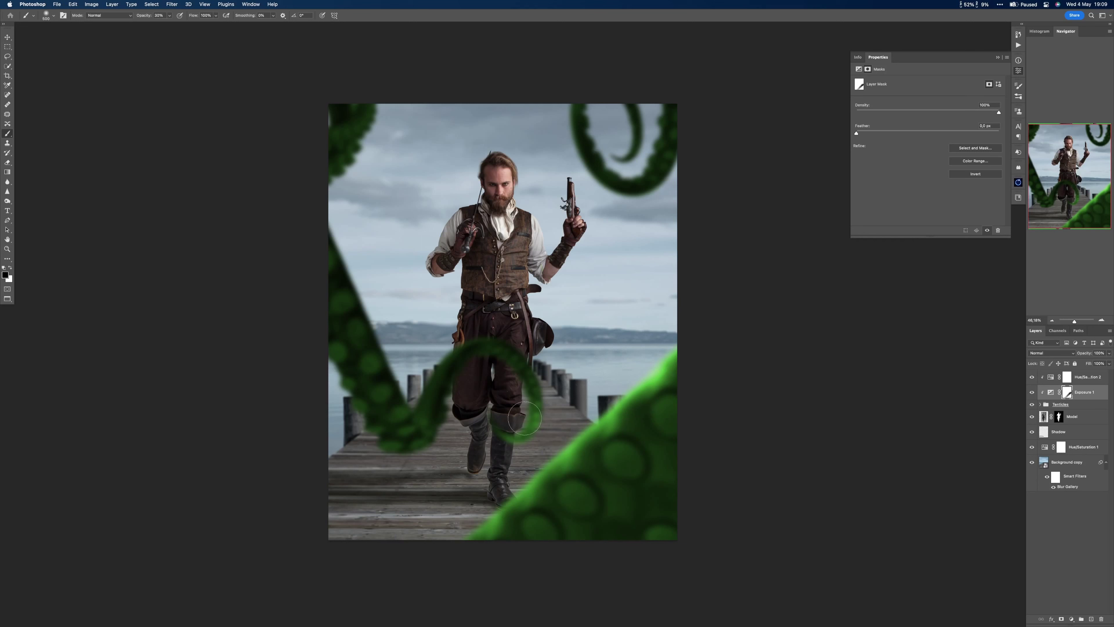
{"action": "key", "text": "x"}
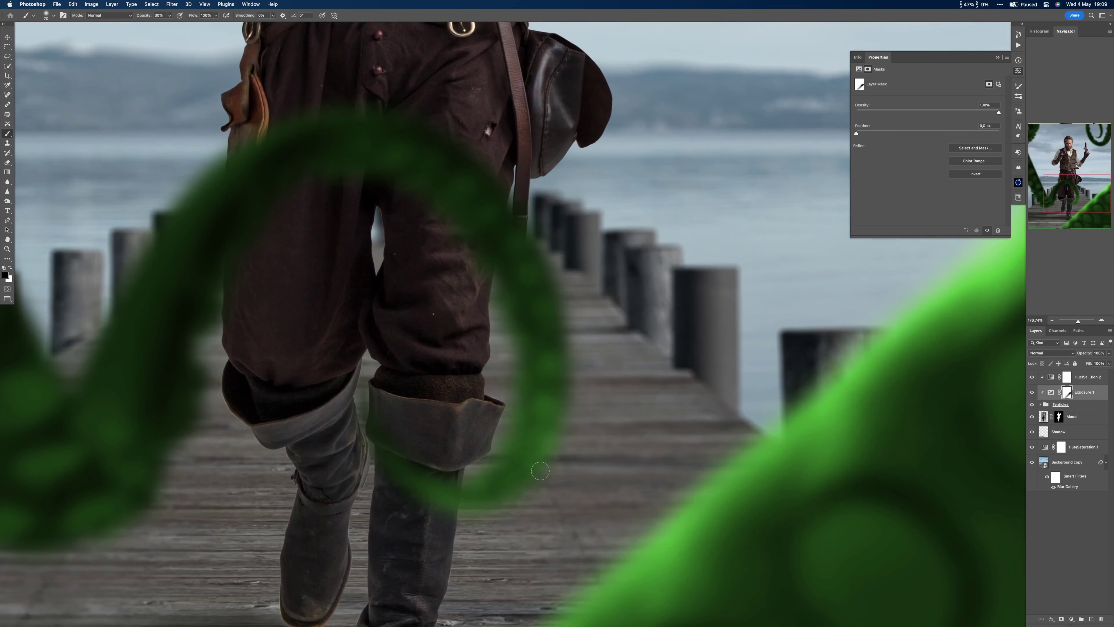
{"action": "left_click_drag", "start_coordinate": [453, 143], "coordinate": [566, 349]}
{"action": "left_click", "coordinate": [1057, 431]}
{"action": "left_click", "coordinate": [1067, 392]}
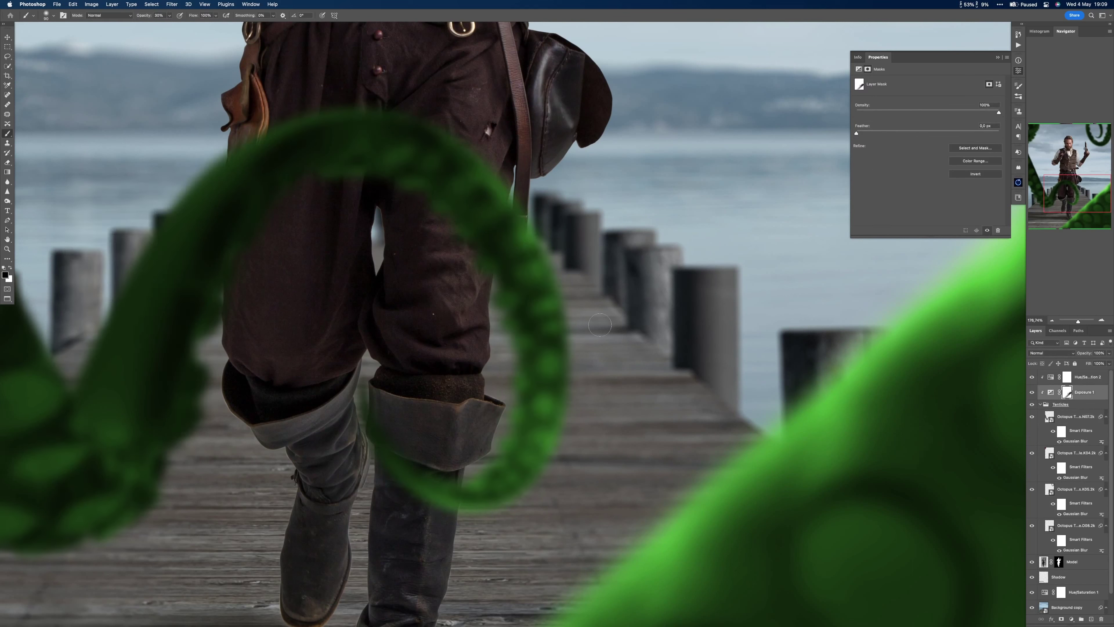
{"action": "key", "text": "x"}
{"action": "left_click_drag", "start_coordinate": [535, 351], "coordinate": [482, 474]}
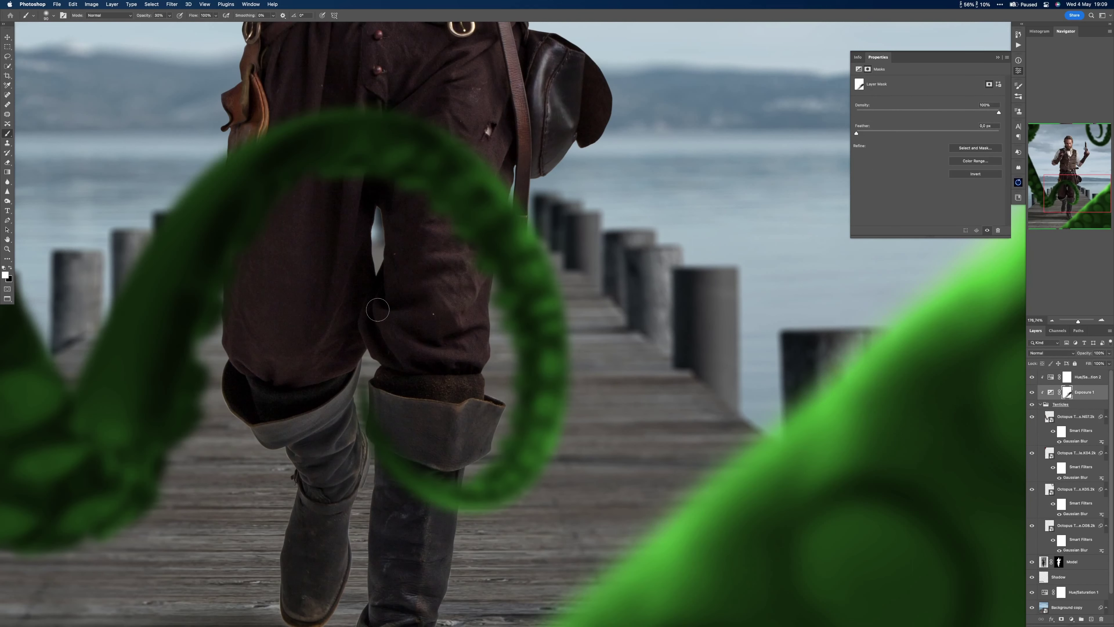
{"action": "key", "text": "x"}
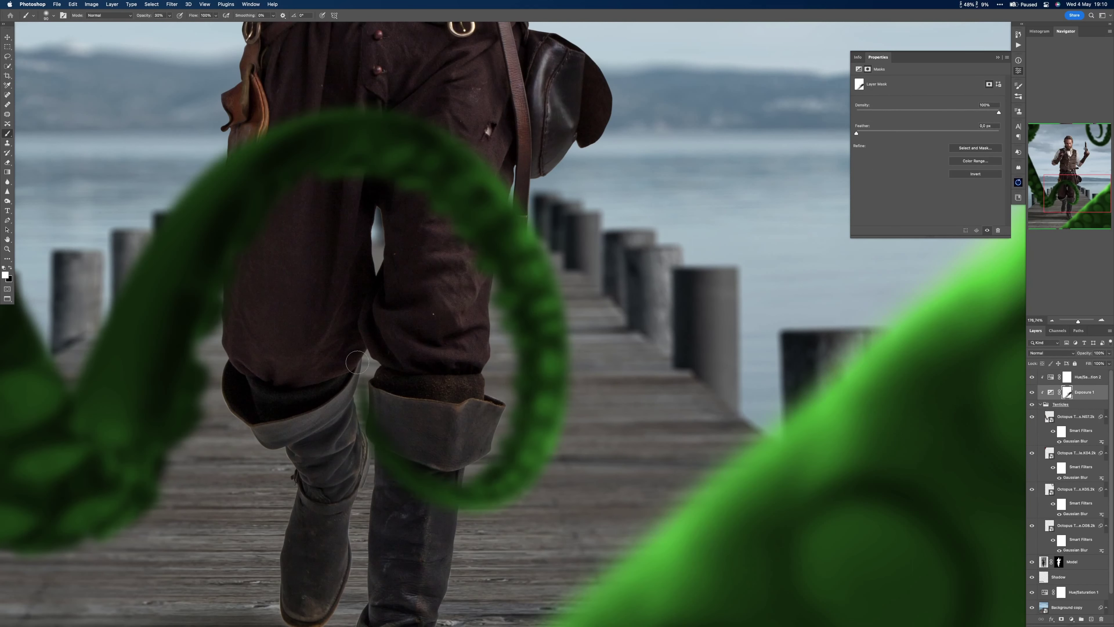
Brighten the top and stem of the curled tentacle on the Exposure mask at 20% brush opacity, comparing with the adjustment hidden.
{"action": "key", "text": "2"}
{"action": "key", "text": "bracketleft"}
{"action": "mouse_move", "coordinate": [532, 246]}
{"action": "left_mouse_down"}
{"action": "mouse_move", "coordinate": [439, 145]}
{"action": "mouse_move", "coordinate": [253, 143]}
{"action": "left_mouse_up"}
{"action": "mouse_move", "coordinate": [404, 126]}
{"action": "left_mouse_down"}
{"action": "mouse_move", "coordinate": [263, 144]}
{"action": "mouse_move", "coordinate": [165, 314]}
{"action": "left_mouse_up"}
{"action": "key", "text": "bracketright"}
{"action": "left_click_drag", "start_coordinate": [259, 169], "coordinate": [138, 310]}
{"action": "key", "text": "bracketright"}
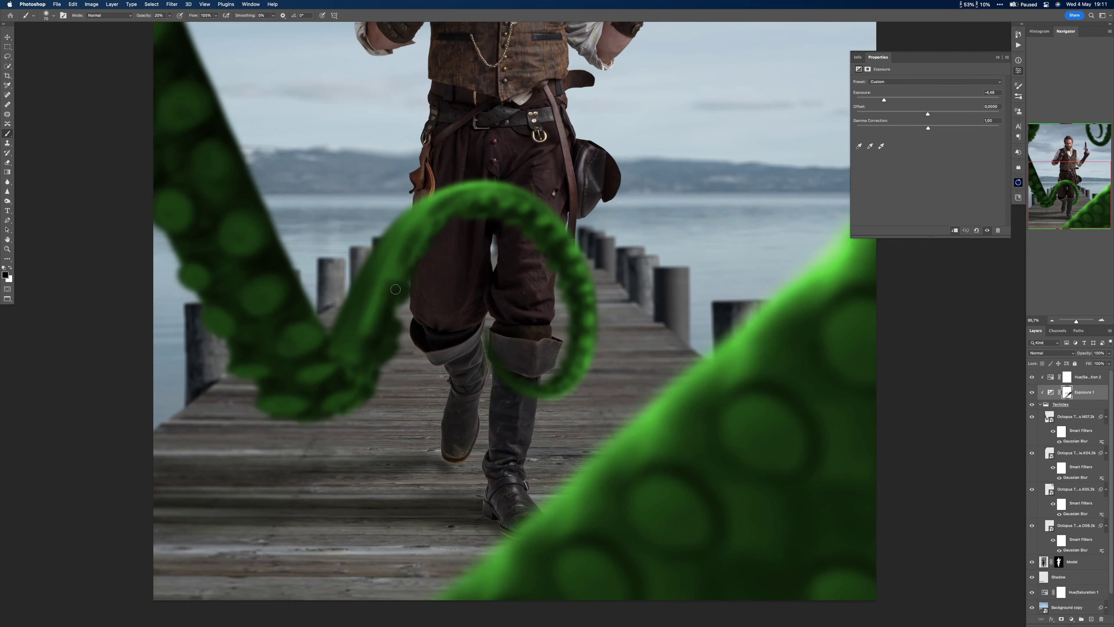
{"action": "mouse_move", "coordinate": [397, 288]}
{"action": "left_mouse_down"}
{"action": "mouse_move", "coordinate": [391, 321]}
{"action": "mouse_move", "coordinate": [372, 356]}
{"action": "left_mouse_up"}
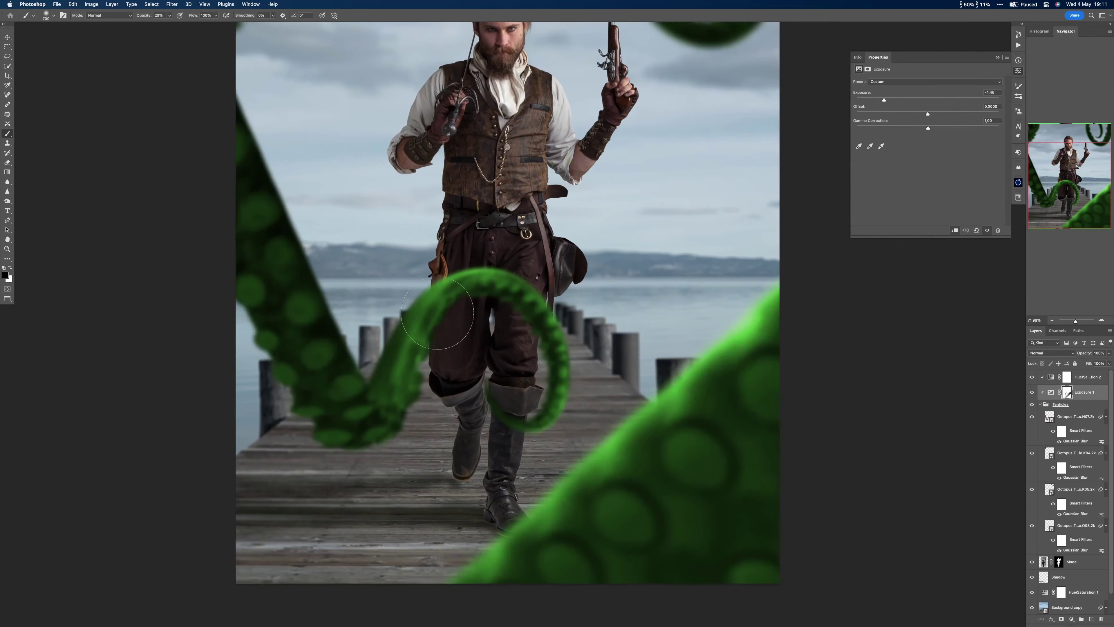
{"action": "left_click", "coordinate": [1031, 393]}
{"action": "left_click", "coordinate": [1032, 392]}
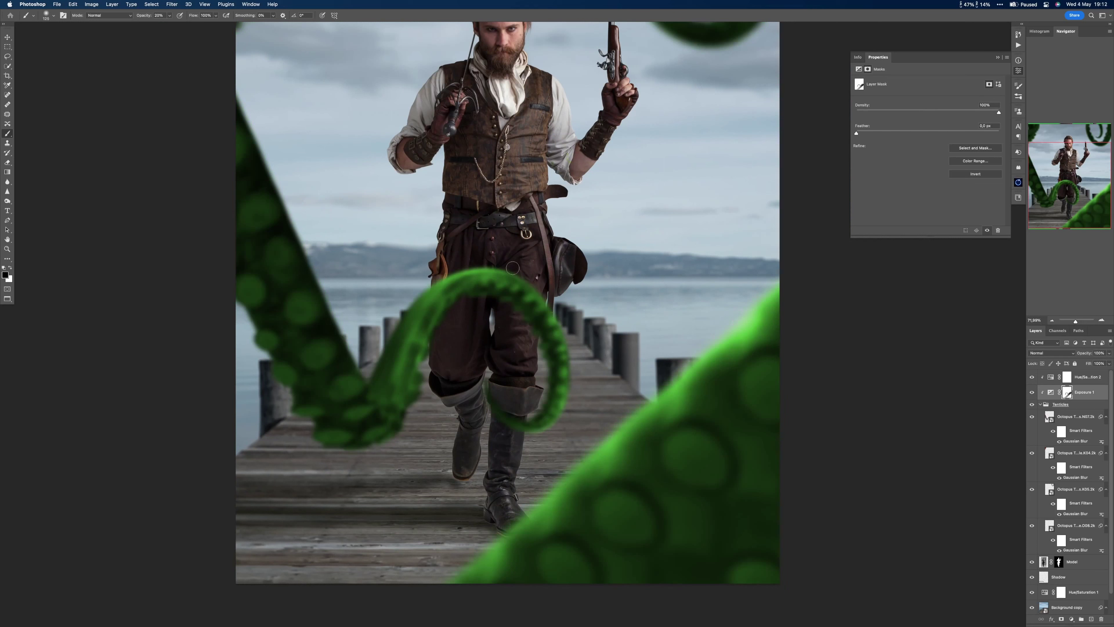
{"action": "left_click_drag", "start_coordinate": [384, 356], "coordinate": [432, 292]}
Paint the Exposure mask along the left tentacle to light its edge and suckers, varying the brush size.
{"action": "mouse_move", "coordinate": [242, 119]}
{"action": "left_mouse_down"}
{"action": "mouse_move", "coordinate": [315, 312]}
{"action": "mouse_move", "coordinate": [303, 293]}
{"action": "left_mouse_up"}
{"action": "key", "text": "bracketleft"}
{"action": "key", "text": "bracketleft"}
{"action": "key", "text": "x"}
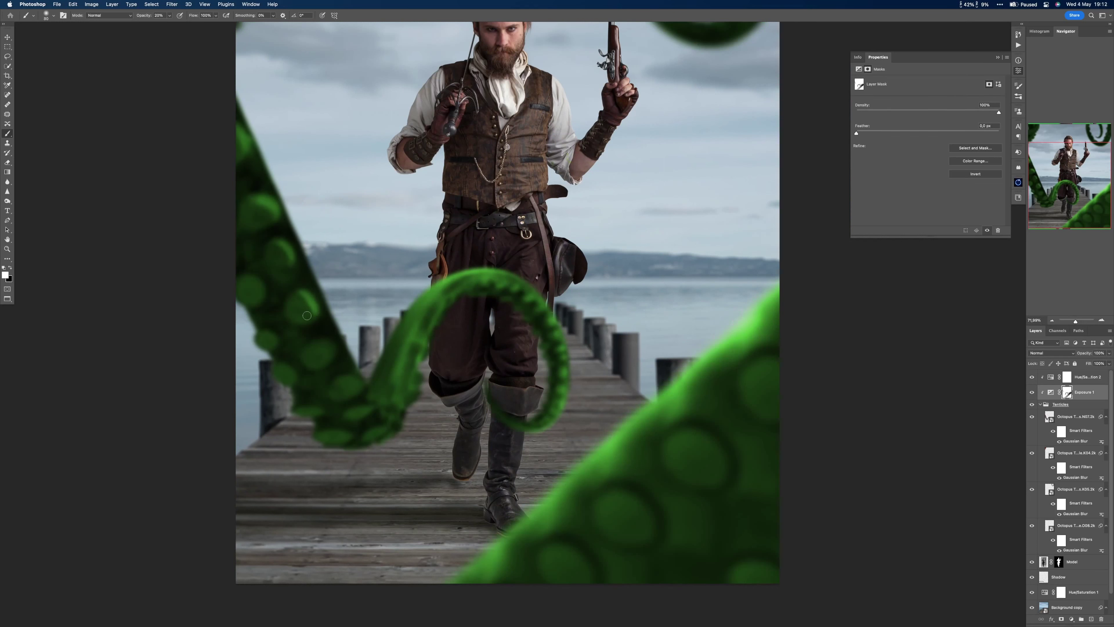
{"action": "key", "text": "x"}
{"action": "mouse_move", "coordinate": [332, 355]}
{"action": "left_mouse_down"}
{"action": "mouse_move", "coordinate": [292, 222]}
{"action": "mouse_move", "coordinate": [362, 378]}
{"action": "left_mouse_up"}
{"action": "key", "text": "bracketright"}
{"action": "key", "text": "bracketright"}
{"action": "key", "text": "bracketright"}
{"action": "left_click_drag", "start_coordinate": [324, 332], "coordinate": [378, 401]}
Paint the Exposure mask over the upper-left tentacle to brighten its suckers and outer edge.
{"action": "scroll", "coordinate": [276, 204], "scroll_direction": "up", "scroll_amount": 5}
{"action": "left_click_drag", "start_coordinate": [316, 175], "coordinate": [290, 217]}
{"action": "type", "text": "15"}
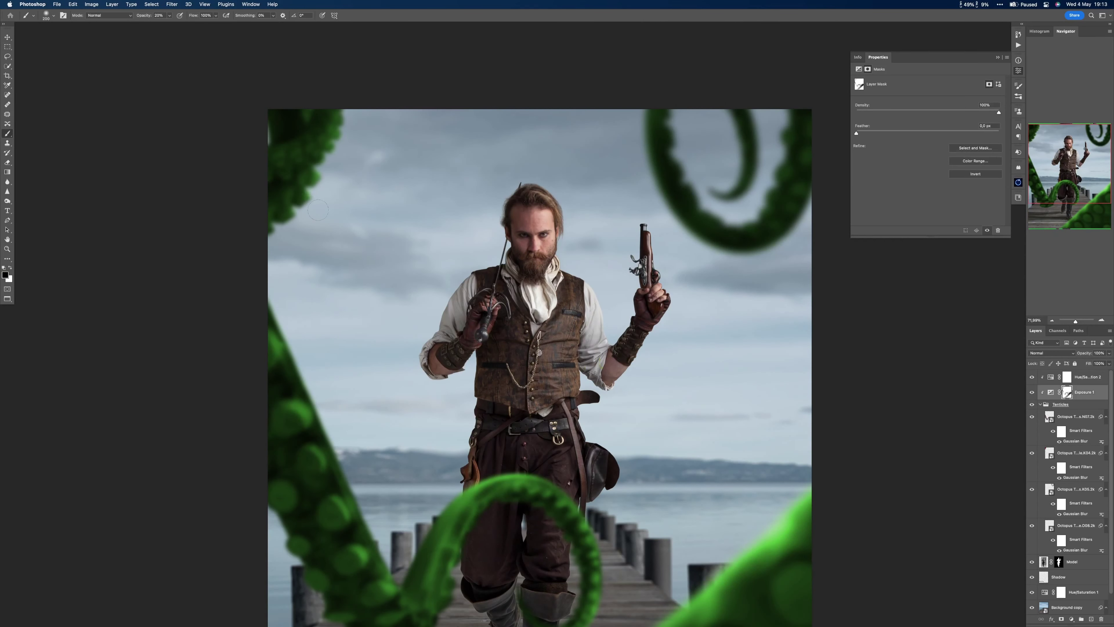
{"action": "mouse_move", "coordinate": [293, 206]}
{"action": "left_mouse_down"}
{"action": "mouse_move", "coordinate": [334, 127]}
{"action": "mouse_move", "coordinate": [325, 153]}
{"action": "mouse_move", "coordinate": [307, 123]}
{"action": "mouse_move", "coordinate": [314, 175]}
{"action": "left_mouse_up"}
Brighten the outer edge, inner suckers and curled tip of the upper-right tentacle on the Exposure mask with small strokes.
{"action": "key", "text": "bracketleft"}
{"action": "key", "text": "bracketleft"}
{"action": "key", "text": "bracketleft"}
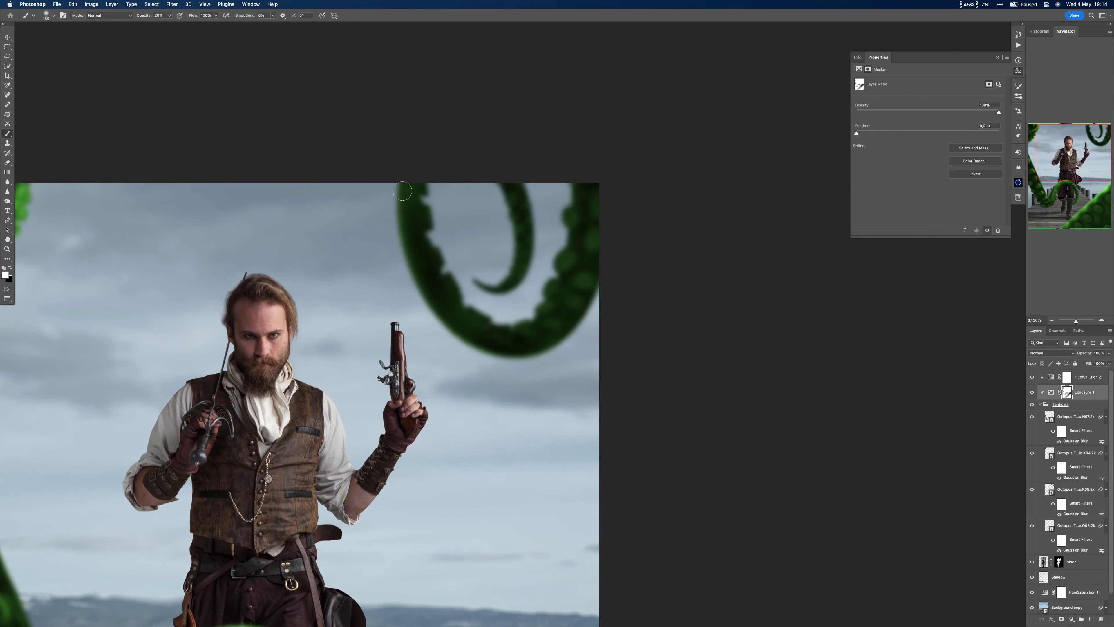
{"action": "key", "text": "x"}
{"action": "left_click_drag", "start_coordinate": [402, 191], "coordinate": [445, 281]}
{"action": "key", "text": "x"}
{"action": "key", "text": "x"}
{"action": "key", "text": "bracketleft"}
{"action": "key", "text": "bracketleft"}
{"action": "key", "text": "bracketleft"}
{"action": "left_click_drag", "start_coordinate": [423, 207], "coordinate": [504, 327]}
{"action": "mouse_move", "coordinate": [524, 250]}
{"action": "left_mouse_down"}
{"action": "mouse_move", "coordinate": [528, 178]}
{"action": "mouse_move", "coordinate": [511, 285]}
{"action": "left_mouse_up"}
Enlarge the brush and lighten the inner side of the upper-right tentacle with broader strokes on the Exposure mask.
{"action": "key", "text": "bracketright"}
{"action": "key", "text": "bracketright"}
{"action": "key", "text": "bracketright"}
{"action": "key", "text": "bracketright"}
{"action": "mouse_move", "coordinate": [421, 189]}
{"action": "left_mouse_down"}
{"action": "mouse_move", "coordinate": [432, 235]}
{"action": "mouse_move", "coordinate": [480, 316]}
{"action": "left_mouse_up"}
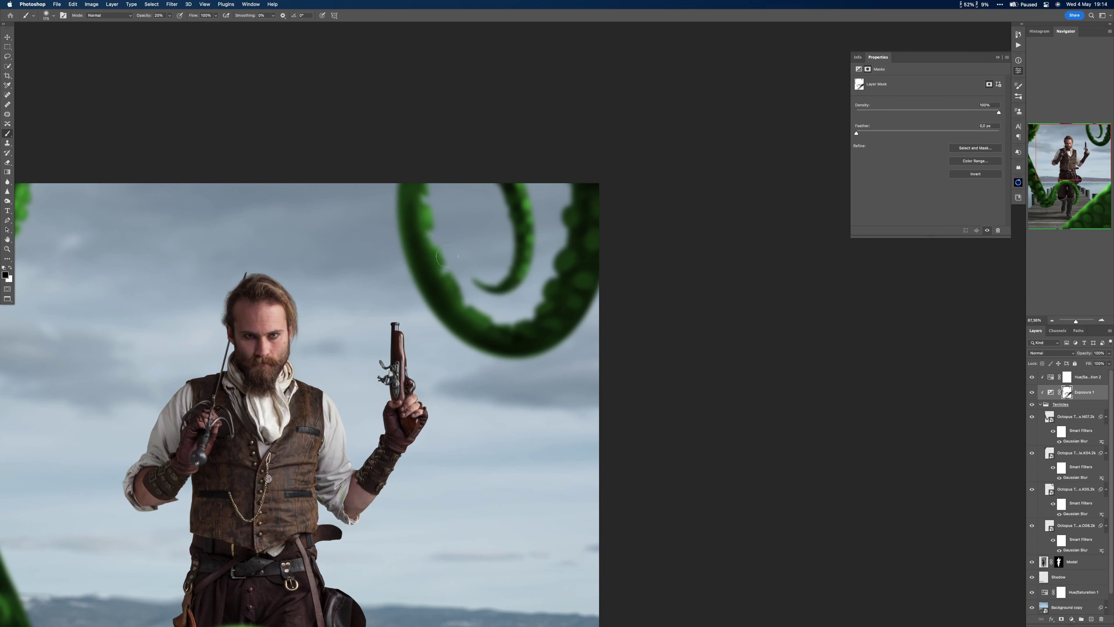
{"action": "left_click_drag", "start_coordinate": [447, 249], "coordinate": [522, 325]}
{"action": "key", "text": "x"}
{"action": "scroll", "coordinate": [565, 251], "scroll_direction": "down", "scroll_amount": 6}
{"action": "scroll", "coordinate": [565, 308], "scroll_direction": "up", "scroll_amount": 5}
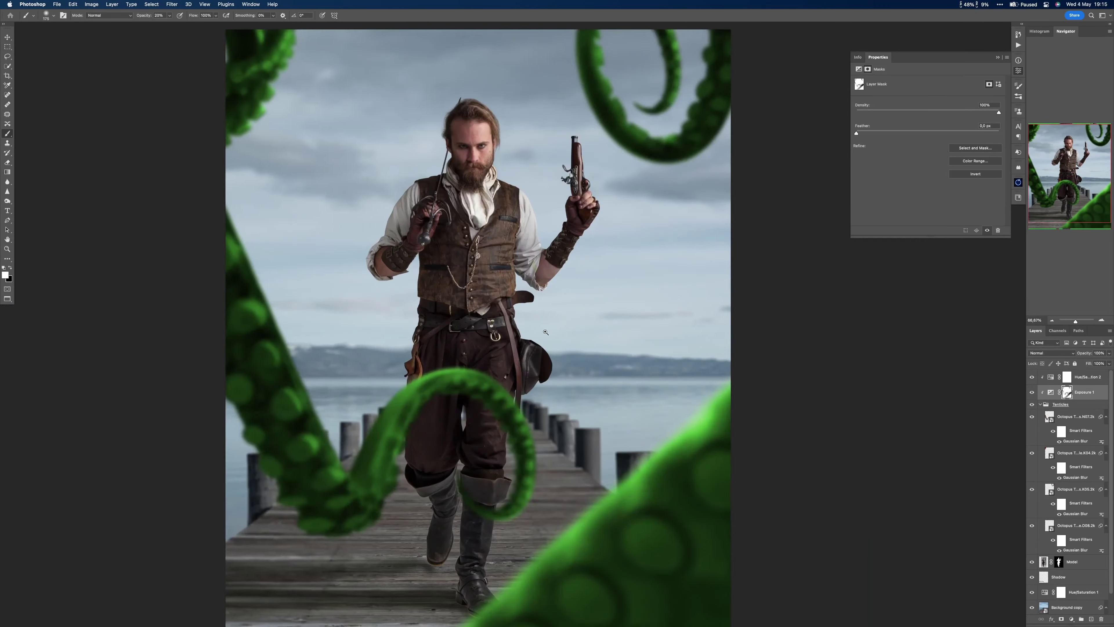
Add a second clipped Exposure adjustment for the tentacles at about +2.87 and invert its mask to black.
{"action": "scroll", "coordinate": [546, 318], "scroll_direction": "down", "scroll_amount": 3}
{"action": "left_click", "coordinate": [1071, 618]}
{"action": "left_click", "coordinate": [1073, 502]}
{"action": "left_click_drag", "start_coordinate": [928, 99], "coordinate": [958, 100]}
{"action": "key", "text": "super+i"}
With a small brush, paint a white highlight on the second Exposure mask down the stem of the curled tentacle.
{"action": "scroll", "coordinate": [439, 372], "scroll_direction": "up", "scroll_amount": 4}
{"action": "key", "text": "bracketleft"}
{"action": "key", "text": "bracketleft"}
{"action": "key", "text": "bracketleft"}
{"action": "key", "text": "bracketleft"}
{"action": "key", "text": "bracketleft"}
{"action": "key", "text": "bracketleft"}
{"action": "mouse_move", "coordinate": [477, 364]}
{"action": "left_mouse_down"}
{"action": "mouse_move", "coordinate": [464, 391]}
{"action": "mouse_move", "coordinate": [506, 340]}
{"action": "mouse_move", "coordinate": [546, 342]}
{"action": "mouse_move", "coordinate": [483, 349]}
{"action": "mouse_move", "coordinate": [449, 439]}
{"action": "left_mouse_up"}
Paint highlights on the second Exposure mask along the curl's top, the left tentacle's edge and the upper-left tentacle.
{"action": "key", "text": "bracketright"}
{"action": "key", "text": "bracketright"}
{"action": "key", "text": "bracketright"}
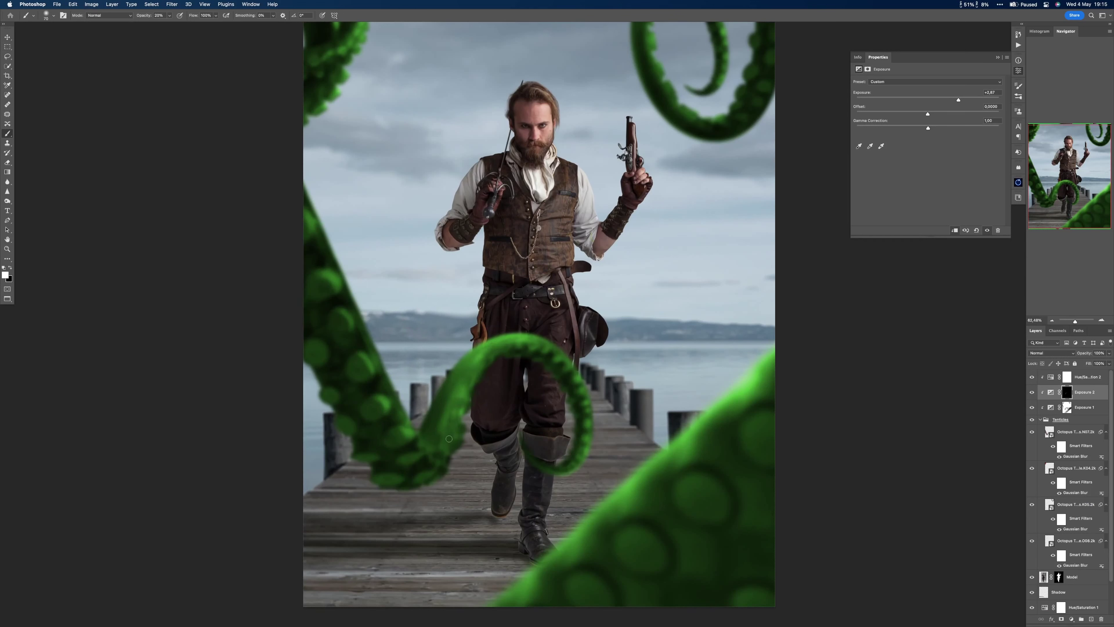
{"action": "left_click_drag", "start_coordinate": [576, 378], "coordinate": [469, 339]}
{"action": "left_click_drag", "start_coordinate": [313, 206], "coordinate": [357, 329]}
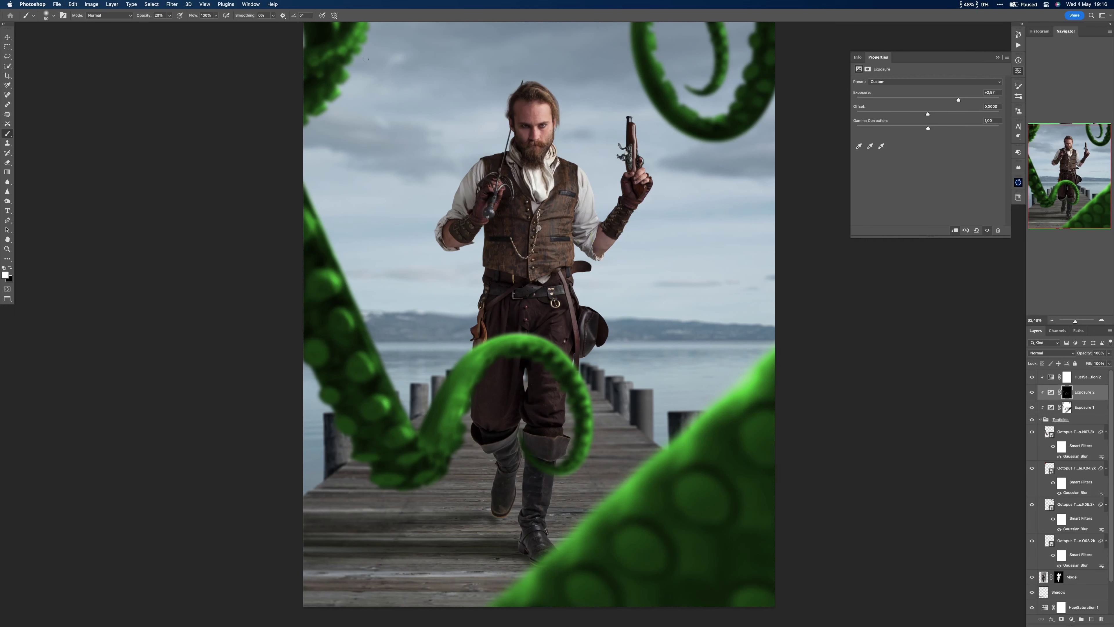
{"action": "left_click_drag", "start_coordinate": [366, 60], "coordinate": [345, 79]}
Paint highlights along both sides of the upper-right tentacle on the second Exposure mask, first finely and then with a larger brush.
{"action": "scroll", "coordinate": [346, 79], "scroll_direction": "up", "scroll_amount": 4}
{"action": "scroll", "coordinate": [488, 137], "scroll_direction": "right", "scroll_amount": 5}
{"action": "scroll", "coordinate": [489, 137], "scroll_direction": "up", "scroll_amount": 5}
{"action": "key", "text": "bracketright"}
{"action": "mouse_move", "coordinate": [486, 143]}
{"action": "left_mouse_down"}
{"action": "mouse_move", "coordinate": [502, 199]}
{"action": "mouse_move", "coordinate": [570, 294]}
{"action": "left_mouse_up"}
{"action": "left_click_drag", "start_coordinate": [623, 242], "coordinate": [624, 113]}
{"action": "key", "text": "bracketright"}
{"action": "key", "text": "bracketright"}
{"action": "key", "text": "bracketright"}
{"action": "key", "text": "bracketright"}
{"action": "mouse_move", "coordinate": [480, 113]}
{"action": "left_mouse_down"}
{"action": "mouse_move", "coordinate": [497, 226]}
{"action": "mouse_move", "coordinate": [590, 312]}
{"action": "left_mouse_up"}
{"action": "left_click_drag", "start_coordinate": [625, 113], "coordinate": [571, 248]}
{"action": "key", "text": "x"}
{"action": "scroll", "coordinate": [588, 263], "scroll_direction": "down", "scroll_amount": 6}
{"action": "scroll", "coordinate": [508, 338], "scroll_direction": "down", "scroll_amount": 2}
Soften the highlights painted on the curled tentacle's mask with the Blur tool and return to the Brush tool.
{"action": "left_click", "coordinate": [8, 181]}
{"action": "scroll", "coordinate": [441, 397], "scroll_direction": "up", "scroll_amount": 5}
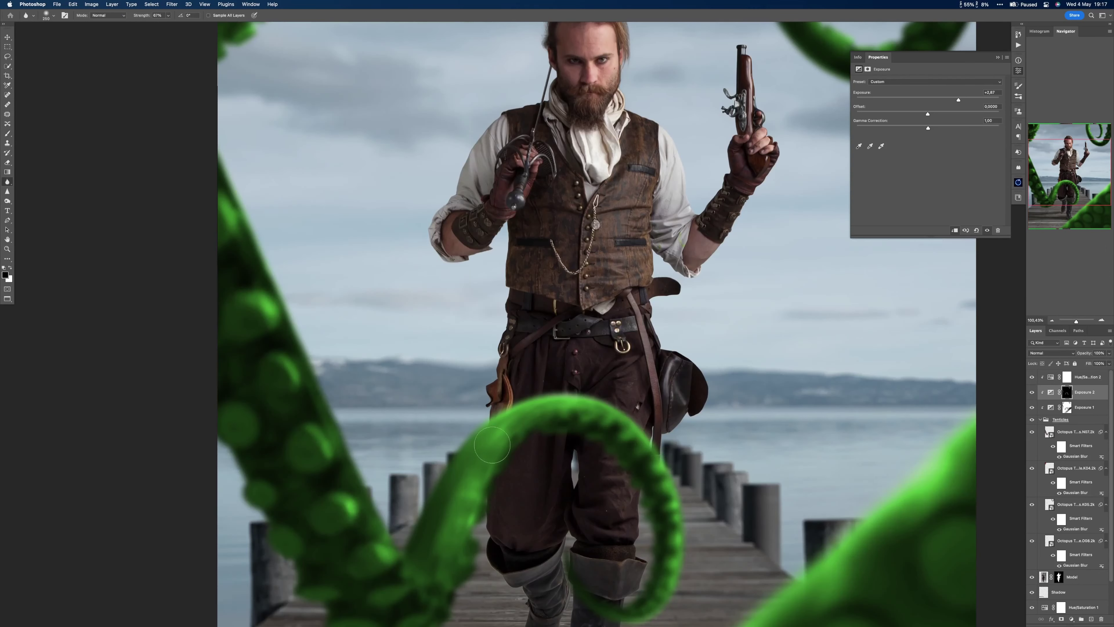
{"action": "key", "text": "b"}
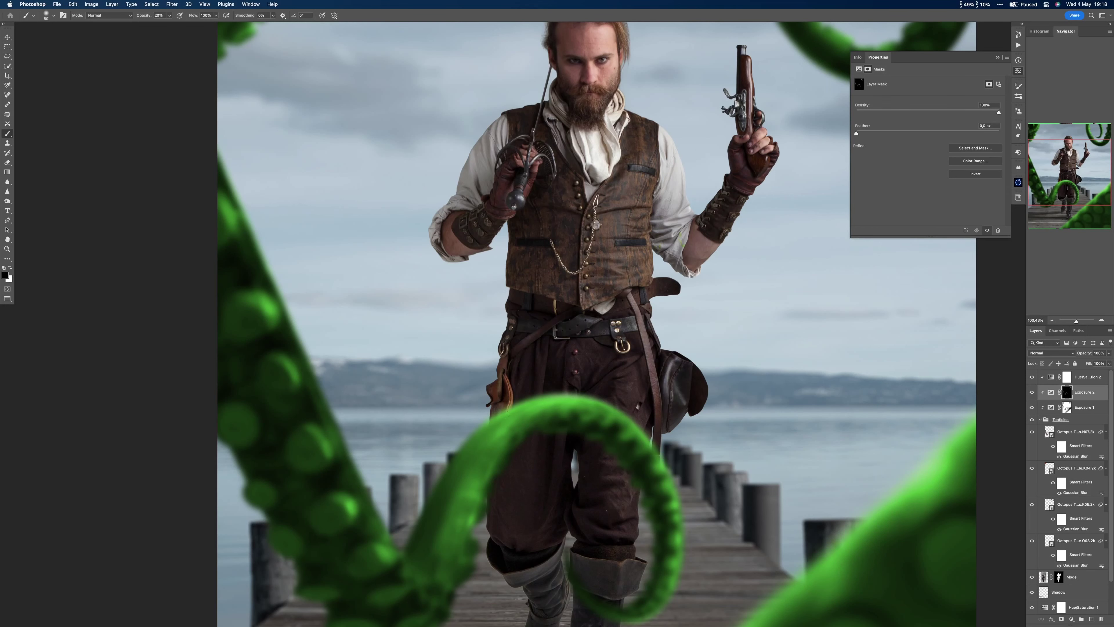
Add a clipped brightening Curves adjustment raising input about 87 to about 158, invert its mask to black, and adjust the brush settings.
{"action": "scroll", "coordinate": [498, 412], "scroll_direction": "down", "scroll_amount": 5}
{"action": "left_click", "coordinate": [1071, 618]}
{"action": "left_click", "coordinate": [1070, 495]}
{"action": "left_click_drag", "start_coordinate": [929, 152], "coordinate": [919, 136]}
{"action": "key", "text": "super+i"}
{"action": "scroll", "coordinate": [471, 378], "scroll_direction": "up", "scroll_amount": 3}
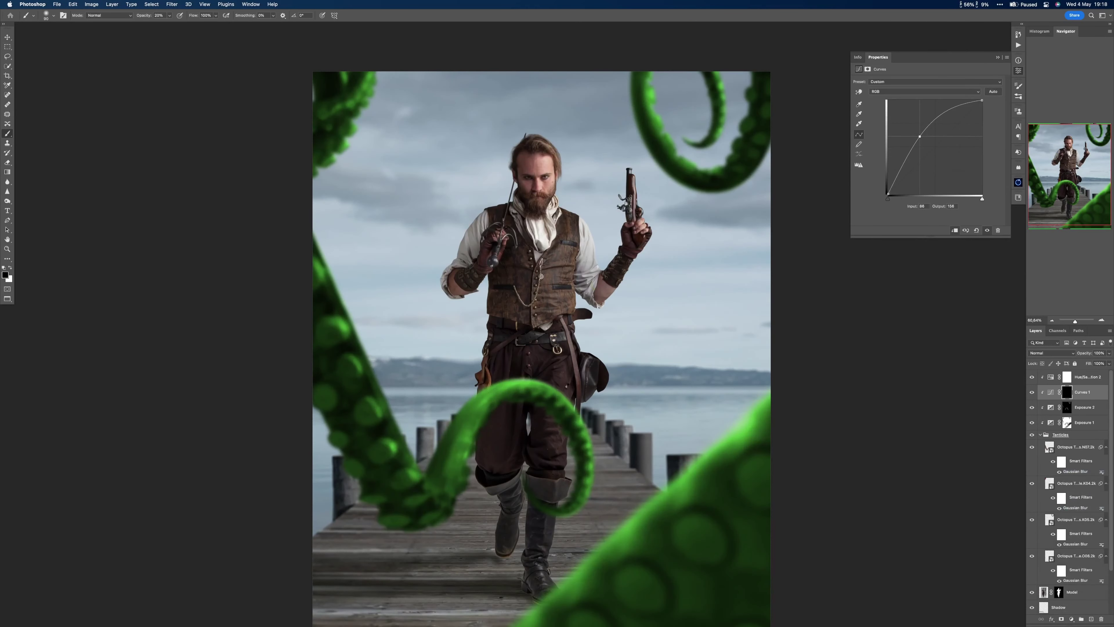
{"action": "right_click", "coordinate": [521, 286]}
{"action": "left_click_drag", "start_coordinate": [537, 306], "coordinate": [605, 306]}
{"action": "key", "text": "Return"}
Add a darkening Curves adjustment above the first, lowering input 142 to output 87, and invert its mask to black.
{"action": "left_click", "coordinate": [1083, 423]}
{"action": "left_click", "coordinate": [1082, 391]}
{"action": "left_click", "coordinate": [1071, 618]}
{"action": "left_click", "coordinate": [1070, 495]}
{"action": "left_click_drag", "start_coordinate": [935, 147], "coordinate": [940, 162]}
{"action": "key", "text": "super+i"}
Enlarge the brush considerably and paint white on the darkening Curves mask to shade the left tentacle near the image edge.
{"action": "key", "text": "bracketright"}
{"action": "key", "text": "bracketright"}
{"action": "key", "text": "bracketright"}
{"action": "key", "text": "bracketright"}
{"action": "key", "text": "bracketright"}
{"action": "key", "text": "bracketright"}
{"action": "key", "text": "bracketright"}
{"action": "key", "text": "bracketright"}
{"action": "key", "text": "bracketright"}
{"action": "key", "text": "bracketright"}
{"action": "key", "text": "bracketright"}
{"action": "left_click_drag", "start_coordinate": [339, 439], "coordinate": [313, 404]}
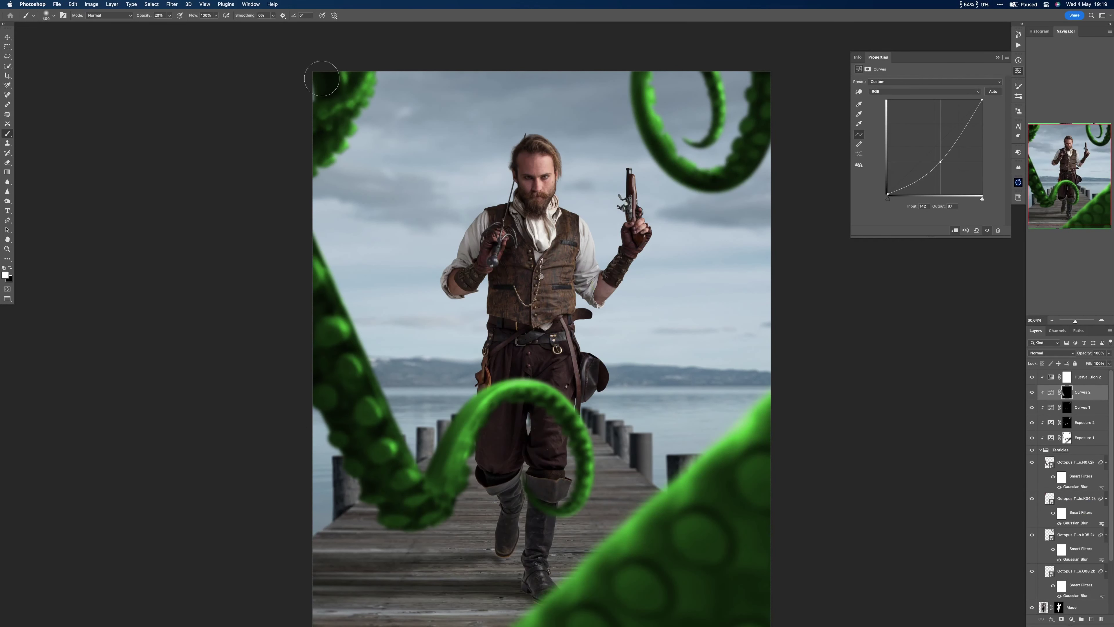
Shade the large lower-right and upper-right tentacles on the darkening Curves mask with a big soft brush.
{"action": "left_click_drag", "start_coordinate": [702, 483], "coordinate": [655, 217]}
{"action": "key", "text": "bracketright"}
{"action": "key", "text": "bracketright"}
{"action": "key", "text": "bracketright"}
{"action": "left_click_drag", "start_coordinate": [679, 408], "coordinate": [741, 179]}
Deepen the shading on the lower part of the left tentacle on the darkening Curves mask, reducing the brush size.
{"action": "left_click_drag", "start_coordinate": [414, 231], "coordinate": [461, 345]}
{"action": "key", "text": "bracketleft"}
{"action": "key", "text": "bracketleft"}
{"action": "key", "text": "bracketleft"}
{"action": "key", "text": "bracketleft"}
{"action": "key", "text": "bracketleft"}
{"action": "key", "text": "bracketleft"}
{"action": "key", "text": "bracketleft"}
{"action": "key", "text": "bracketleft"}
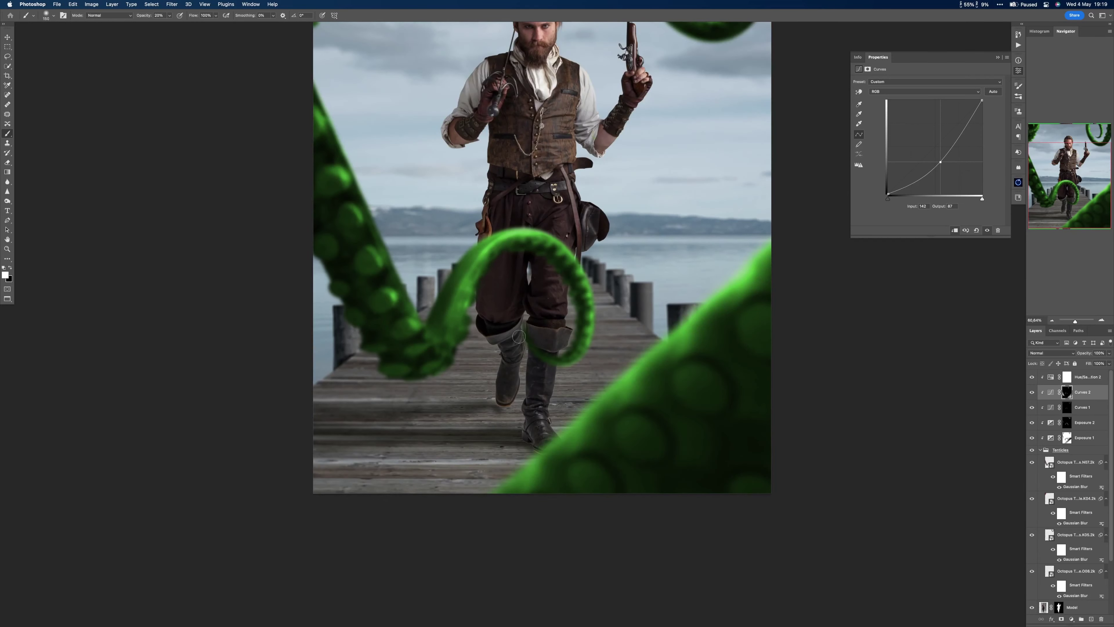
Shade the curling end of the left tentacle on the darkening Curves mask with a much smaller soft brush.
{"action": "scroll", "coordinate": [526, 329], "scroll_direction": "up", "scroll_amount": 5}
{"action": "scroll", "coordinate": [534, 325], "scroll_direction": "right", "scroll_amount": 3}
{"action": "key", "text": "bracketleft"}
{"action": "key", "text": "bracketleft"}
{"action": "key", "text": "bracketleft"}
{"action": "key", "text": "bracketleft"}
{"action": "key", "text": "bracketleft"}
{"action": "key", "text": "bracketleft"}
{"action": "key", "text": "bracketleft"}
{"action": "left_click_drag", "start_coordinate": [539, 322], "coordinate": [569, 203]}
{"action": "left_click_drag", "start_coordinate": [469, 308], "coordinate": [445, 307]}
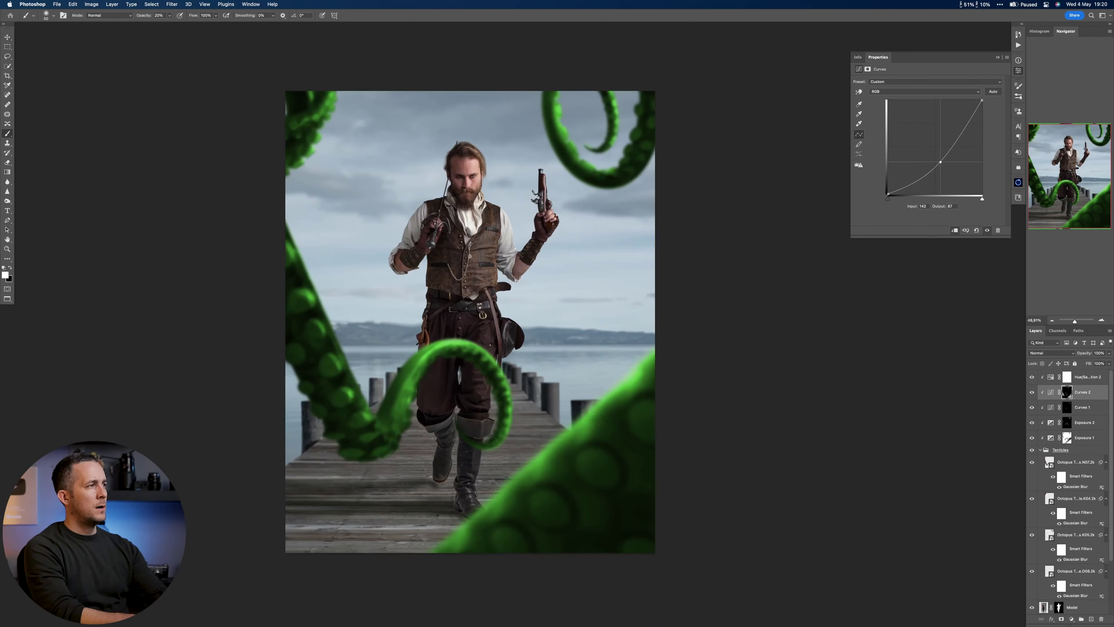
{"action": "key", "text": "f"}
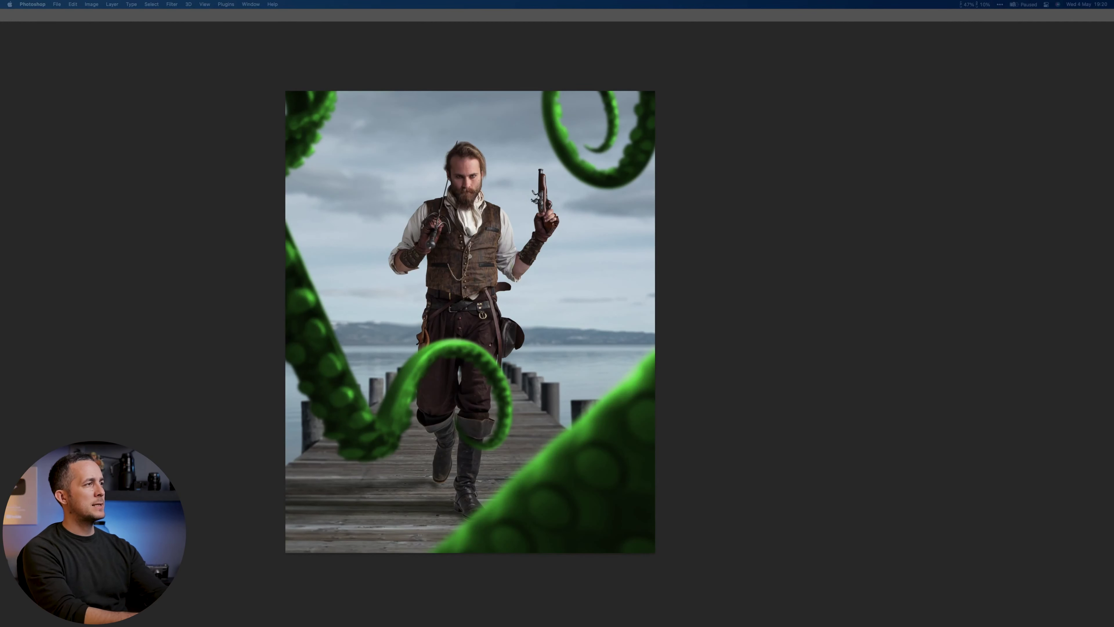
{"action": "left_click_drag", "start_coordinate": [1113, 239], "coordinate": [627, 239]}
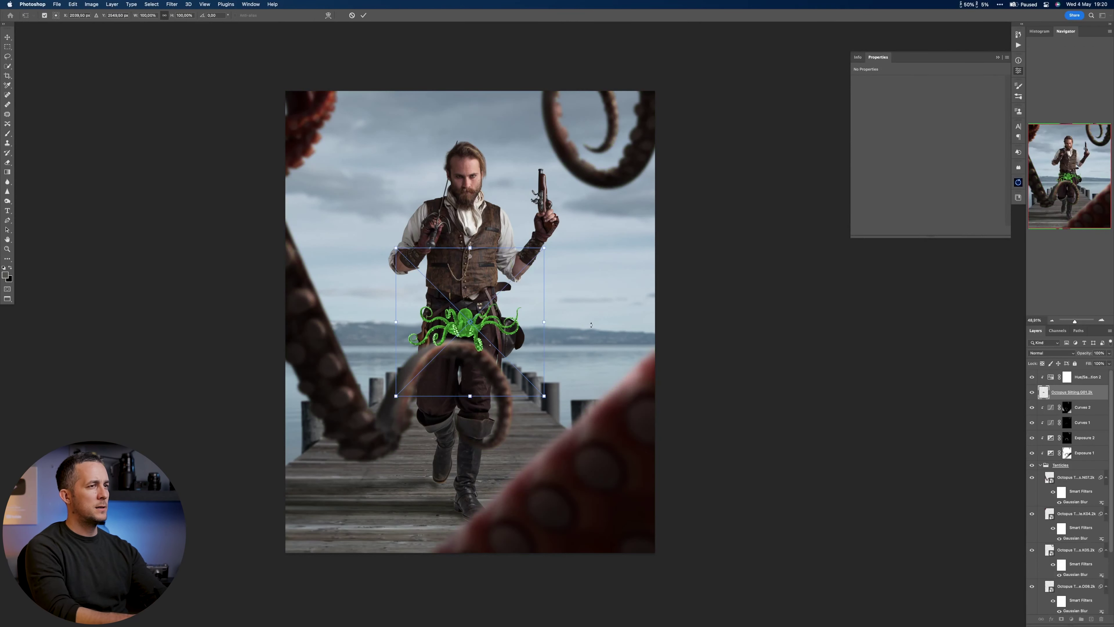
{"action": "key", "text": "Escape"}
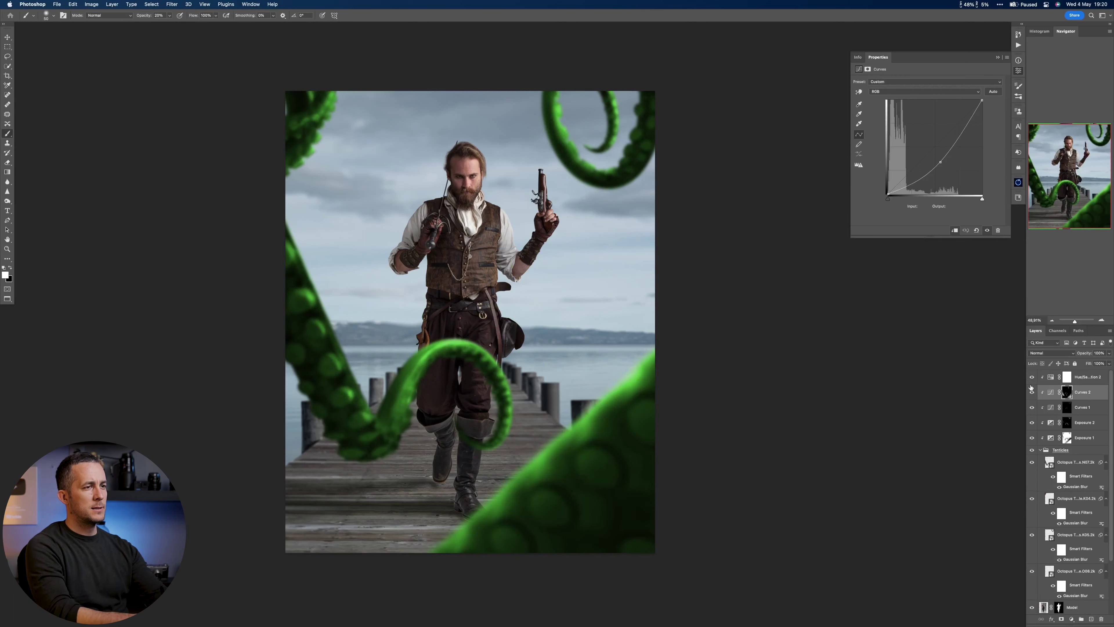
Collapse the tentacle group, then group the Model and Shadow layers and name the new group Model.
{"action": "left_click", "coordinate": [1040, 450]}
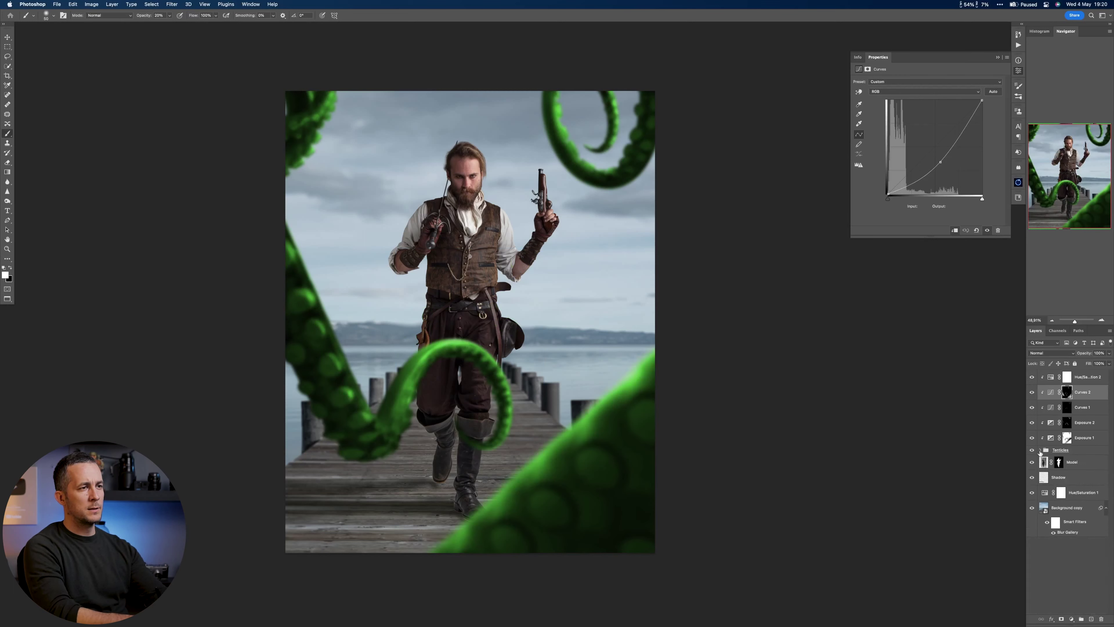
{"action": "left_click", "coordinate": [1044, 467]}
{"action": "left_click", "coordinate": [1048, 477], "text": "shift"}
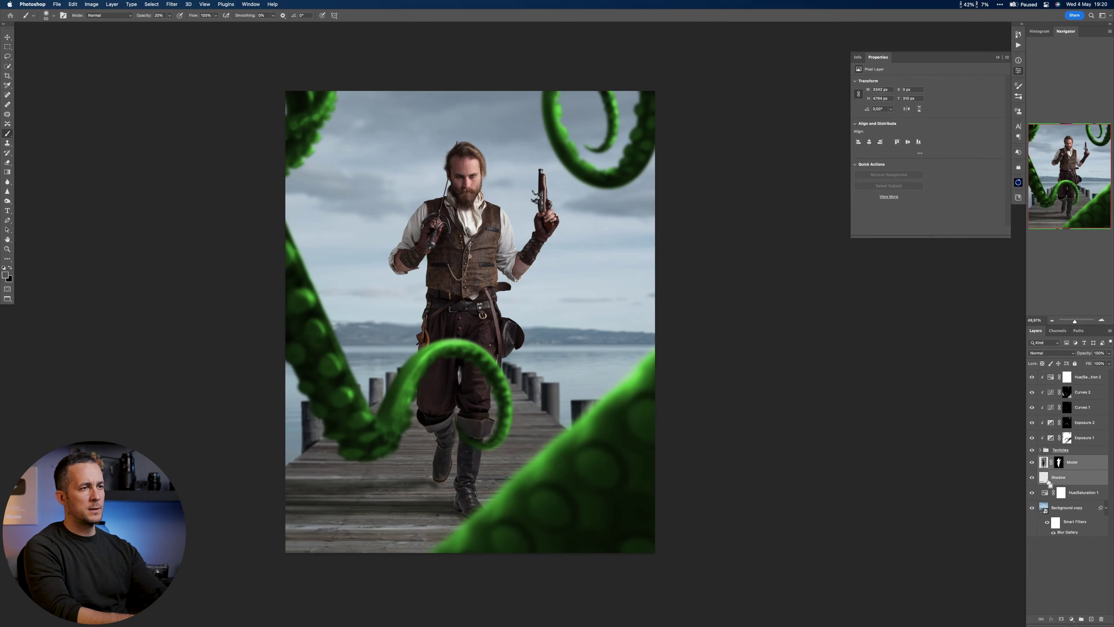
{"action": "key", "text": "super+g"}
{"action": "double_click", "coordinate": [1060, 459]}
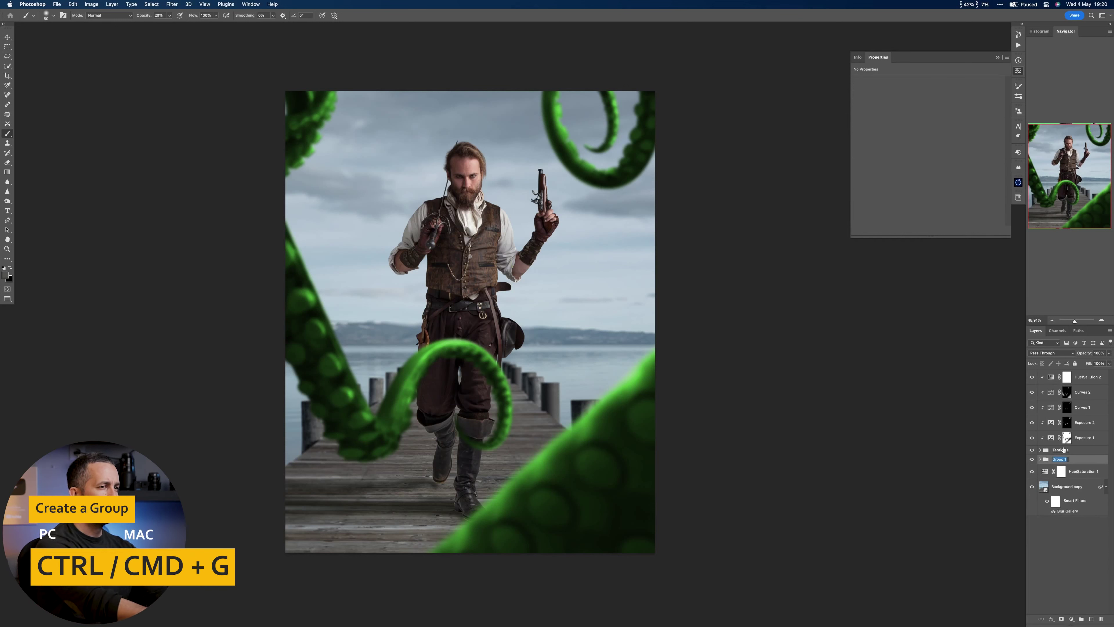
{"action": "type", "text": "Model"}
{"action": "key", "text": "Return"}
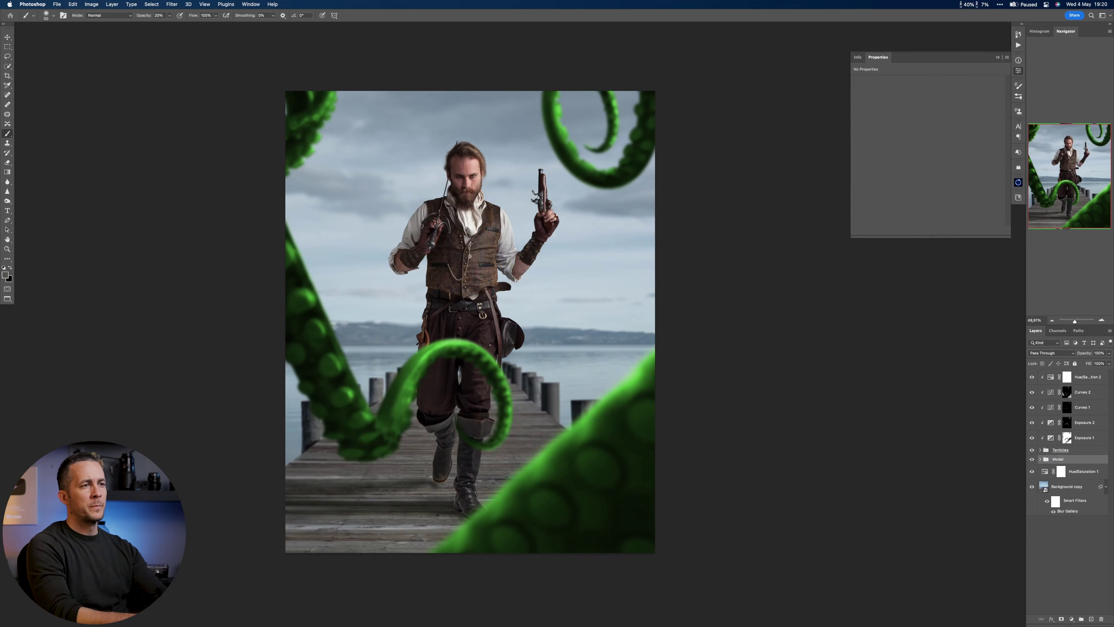
Group the Hue/Saturation 1 and Background copy layers and name the group Background.
{"action": "left_click", "coordinate": [1044, 473]}
{"action": "left_click", "coordinate": [1047, 486], "text": "shift"}
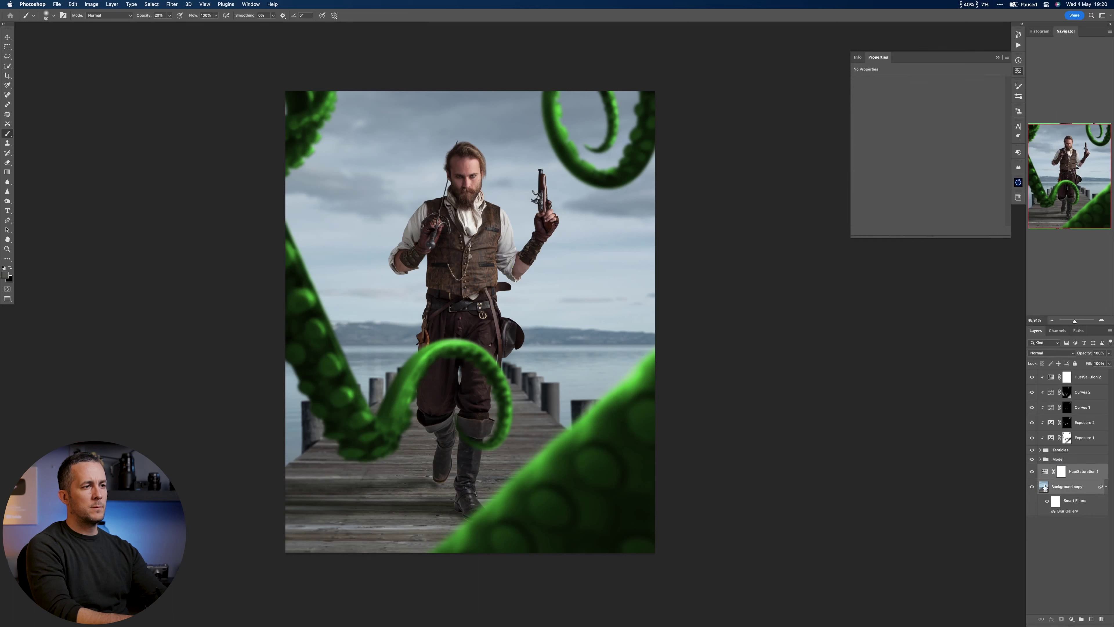
{"action": "key", "text": "super+g"}
{"action": "double_click", "coordinate": [1060, 468]}
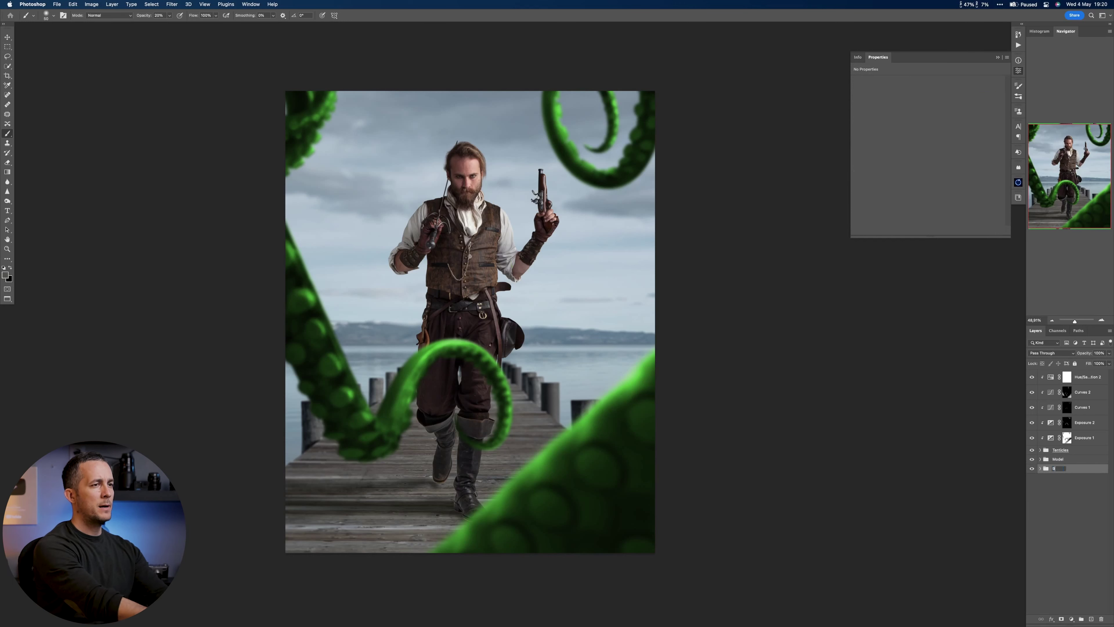
{"action": "type", "text": "Background"}
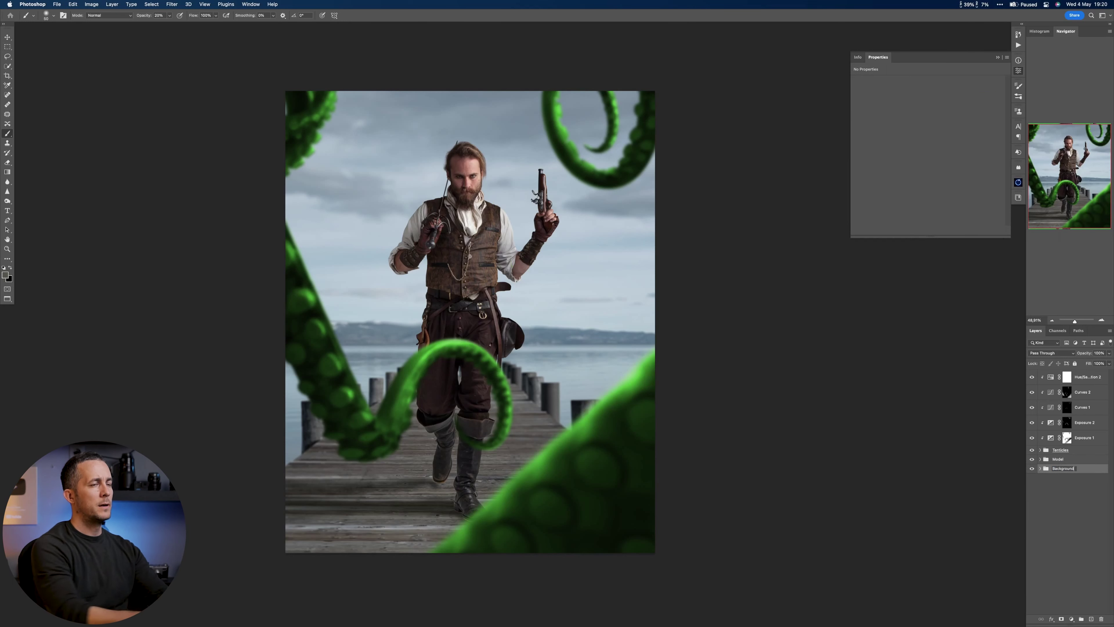
{"action": "key", "text": "Return"}
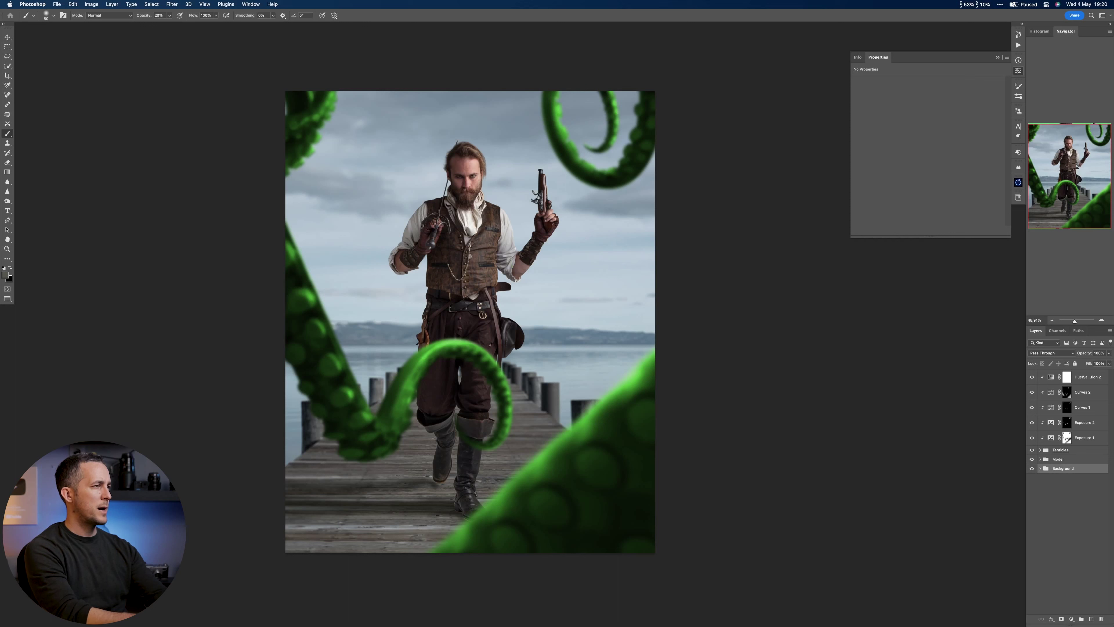
Place the sitting octopus image between the Model and Background groups and enlarge it so its arms spread behind the man.
{"action": "left_click_drag", "start_coordinate": [589, 162], "coordinate": [552, 226]}
{"action": "left_click_drag", "start_coordinate": [544, 319], "coordinate": [660, 319]}
{"action": "left_click_drag", "start_coordinate": [660, 319], "coordinate": [877, 319]}
{"action": "mouse_move", "coordinate": [528, 350]}
{"action": "left_mouse_down"}
{"action": "mouse_move", "coordinate": [558, 300]}
{"action": "mouse_move", "coordinate": [573, 321]}
{"action": "mouse_move", "coordinate": [546, 349]}
{"action": "mouse_move", "coordinate": [598, 347]}
{"action": "mouse_move", "coordinate": [530, 346]}
{"action": "left_mouse_up"}
{"action": "left_click_drag", "start_coordinate": [905, 311], "coordinate": [929, 309]}
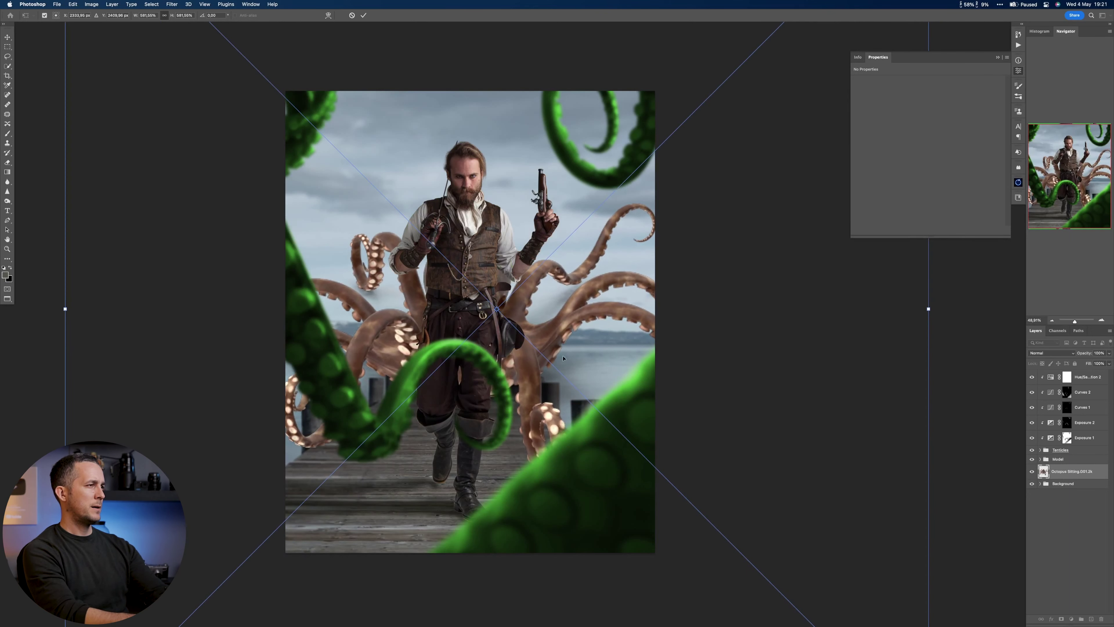
{"action": "left_click_drag", "start_coordinate": [552, 358], "coordinate": [551, 356]}
{"action": "key", "text": "Return"}
Rename the placed octopus image layer as Octopus.
{"action": "key", "text": "b"}
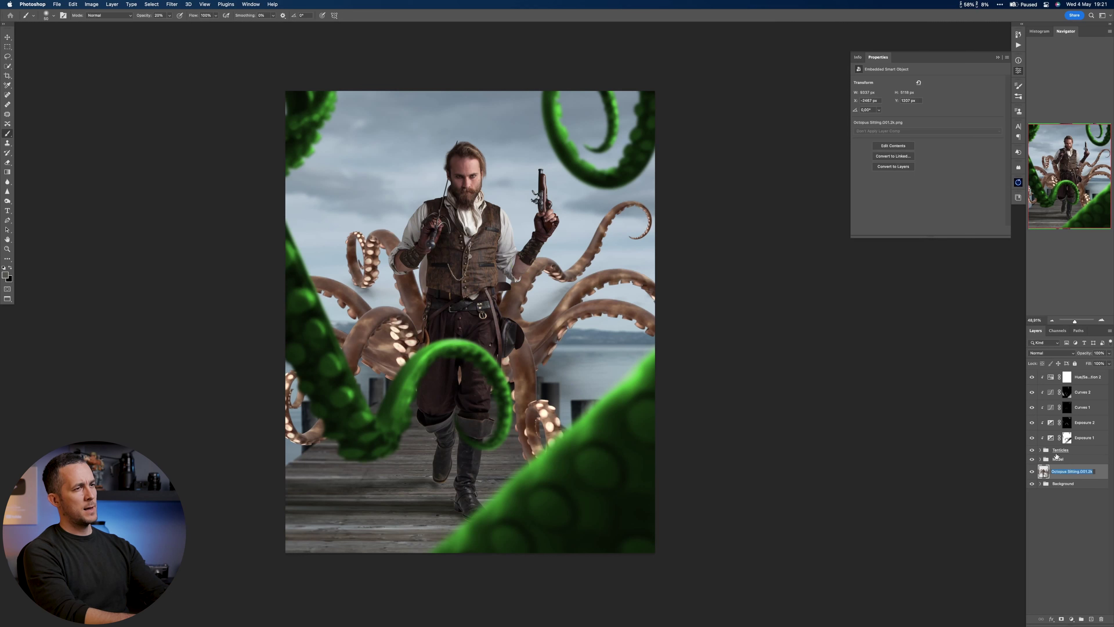
{"action": "type", "text": "Octopus"}
{"action": "key", "text": "Return"}
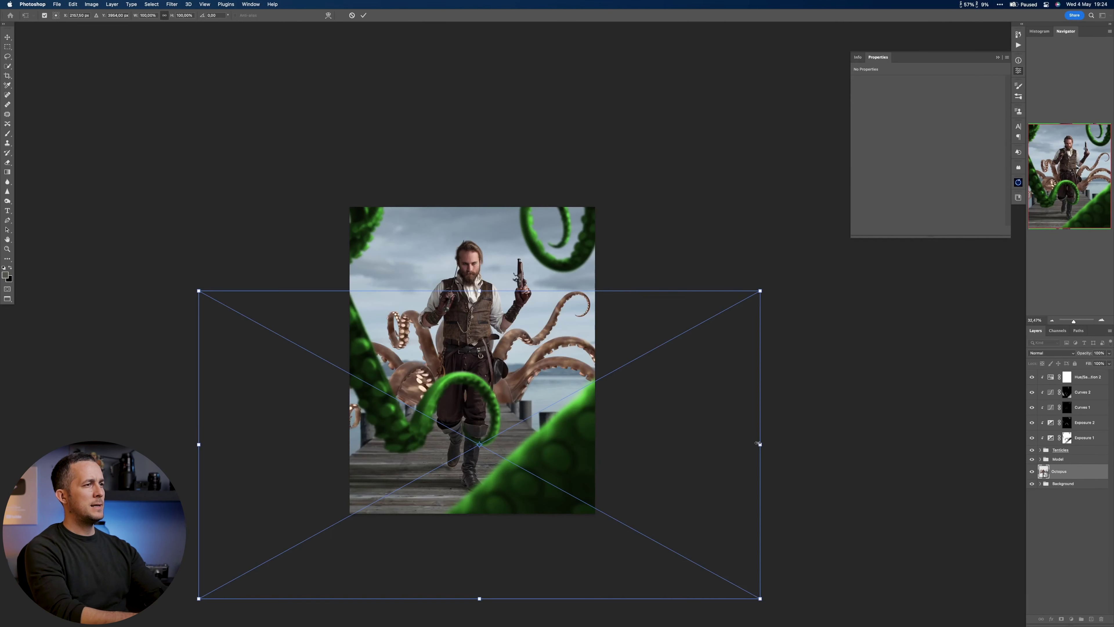
Scale the octopus up to about 139% and position it behind the man, softened with a Gaussian Blur smart filter.
{"action": "left_click_drag", "start_coordinate": [757, 443], "coordinate": [894, 444]}
{"action": "left_click_drag", "start_coordinate": [510, 378], "coordinate": [514, 401]}
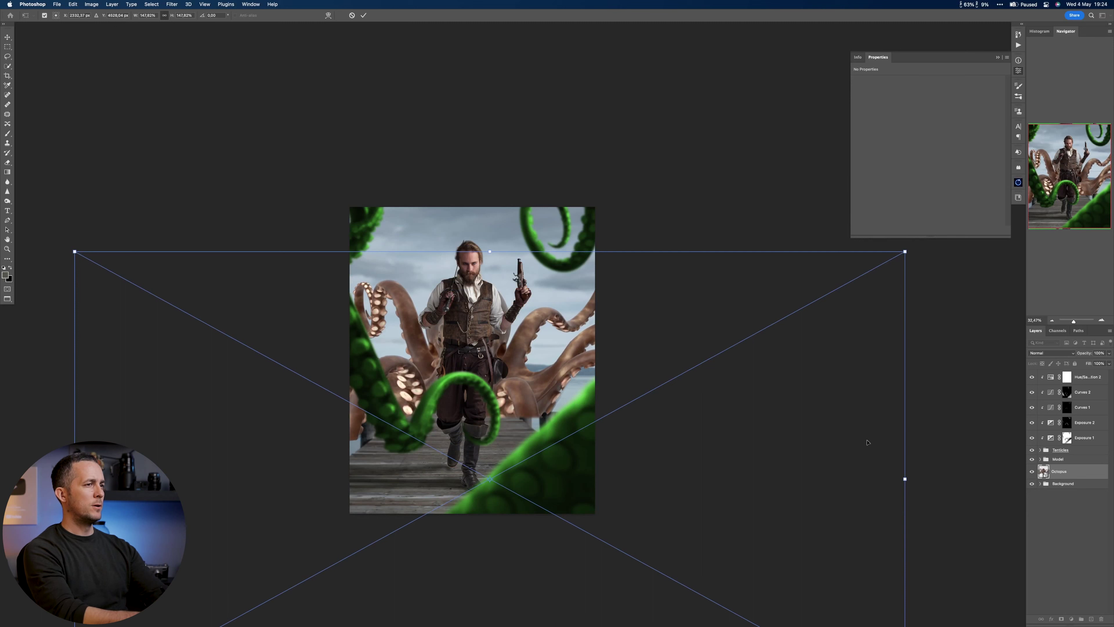
{"action": "left_click_drag", "start_coordinate": [904, 479], "coordinate": [881, 478]}
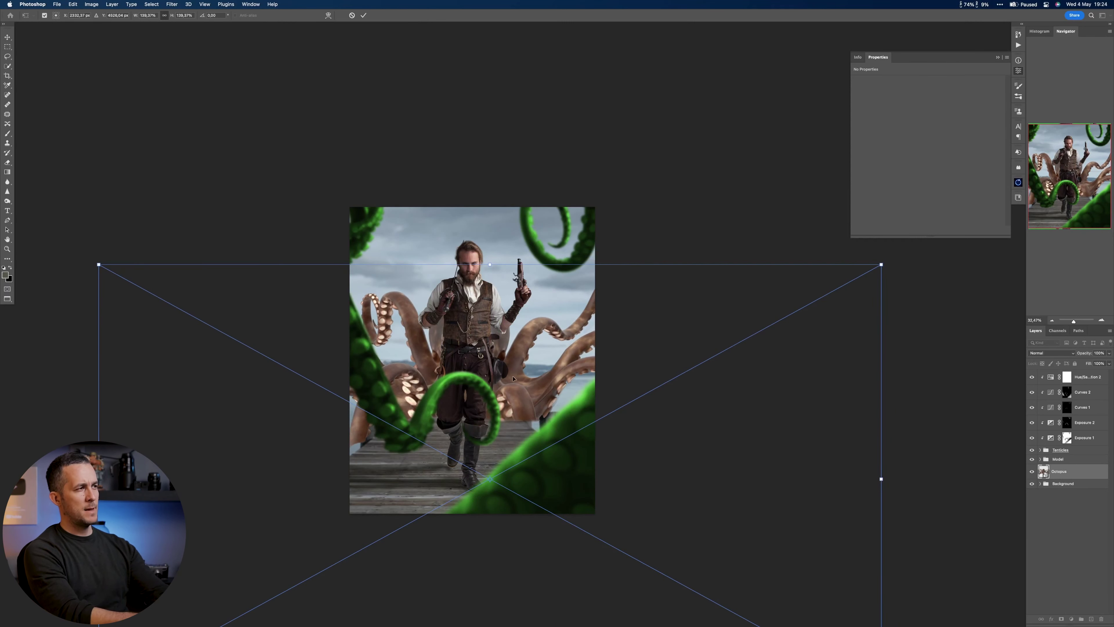
{"action": "left_click_drag", "start_coordinate": [524, 374], "coordinate": [523, 368]}
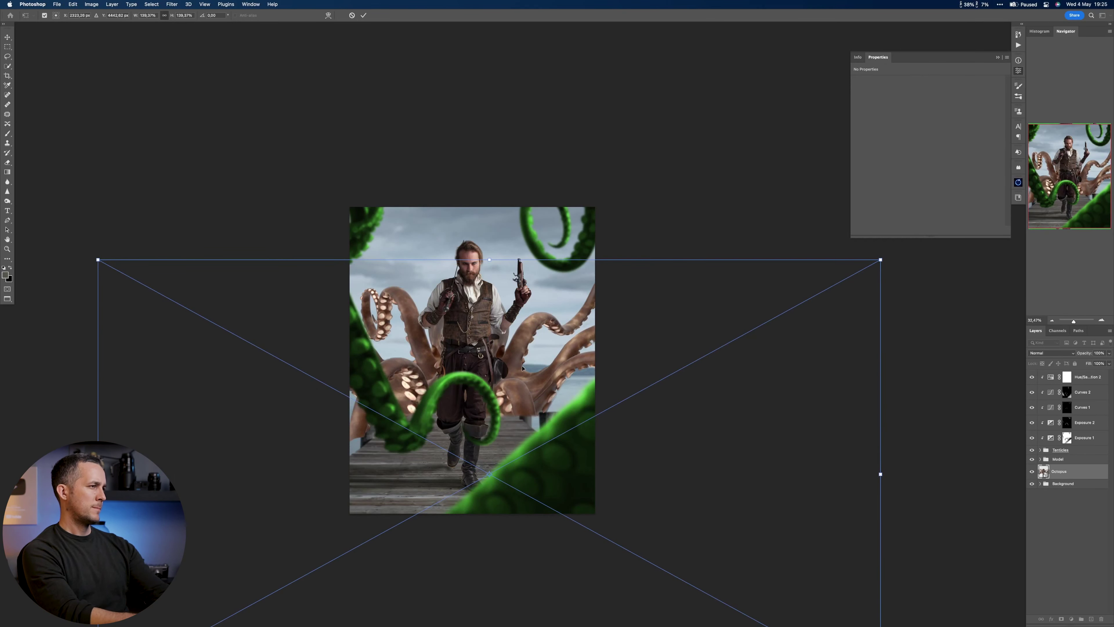
{"action": "key", "text": "Return"}
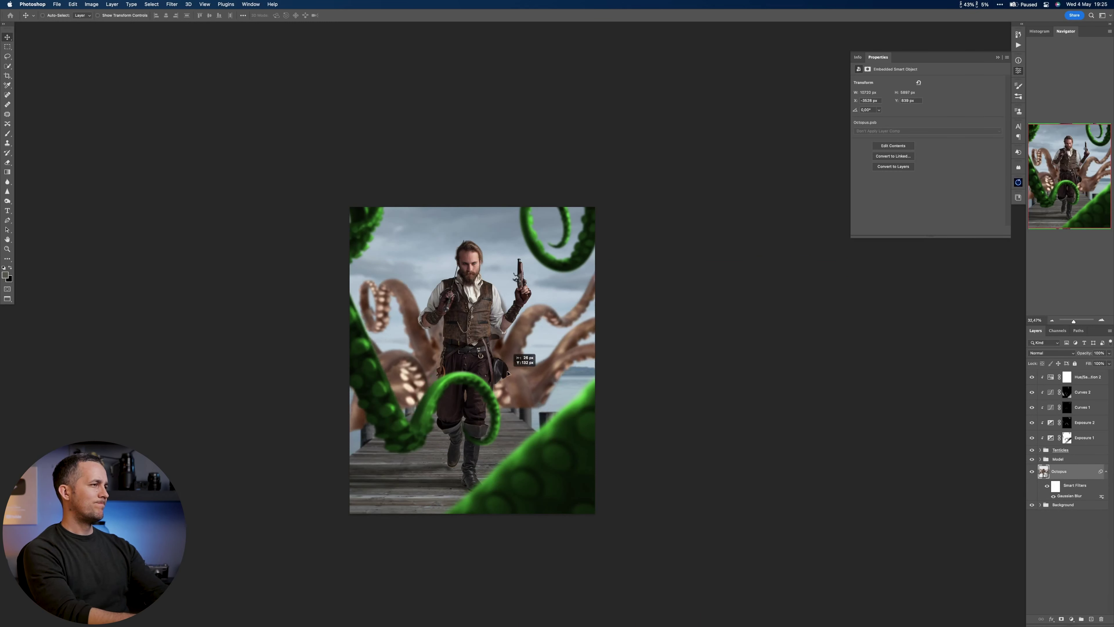
{"action": "mouse_move", "coordinate": [509, 358]}
{"action": "left_mouse_down"}
{"action": "mouse_move", "coordinate": [510, 338]}
{"action": "mouse_move", "coordinate": [509, 379]}
{"action": "left_mouse_up"}
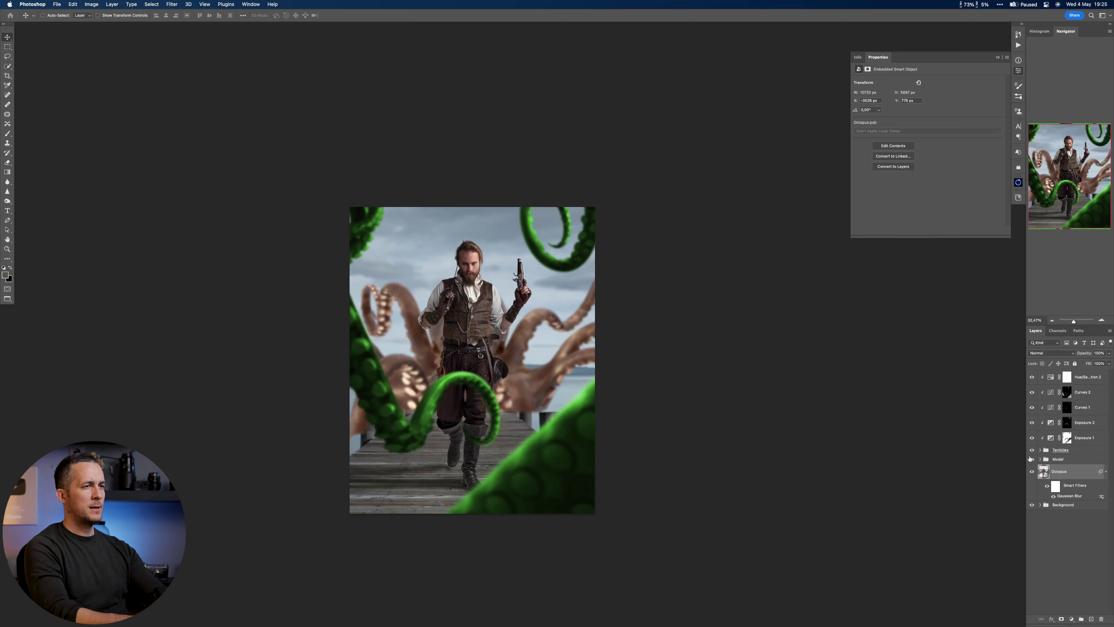
Add a white layer mask to the Octopus layer and hide the octopus, model and tentacles to expose the pier.
{"action": "left_click", "coordinate": [1062, 618]}
{"action": "left_click", "coordinate": [1031, 472]}
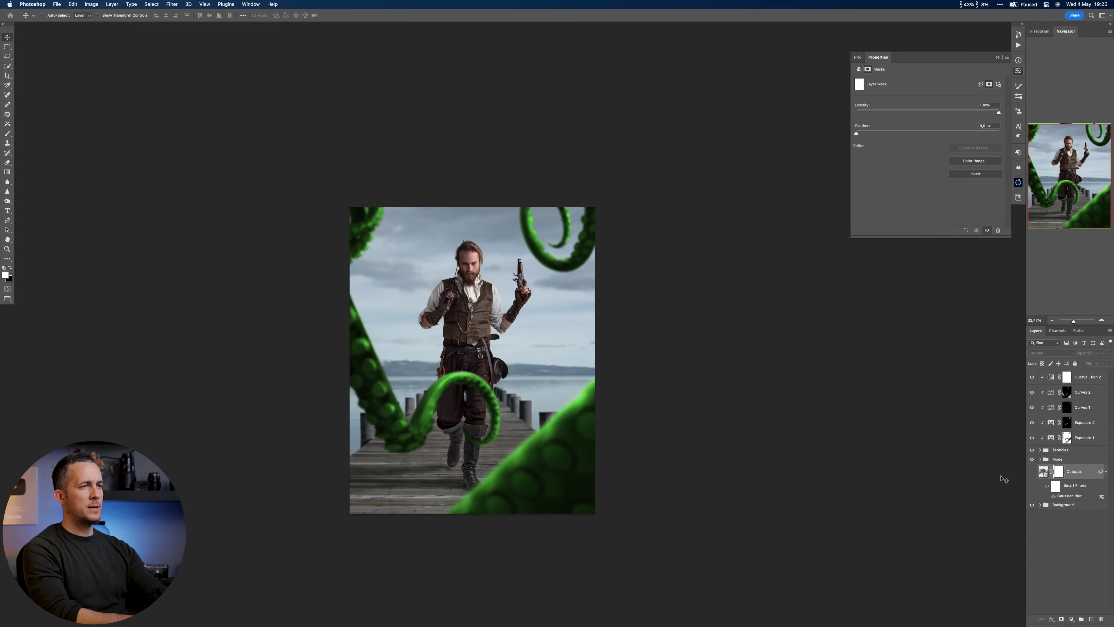
{"action": "left_click", "coordinate": [1032, 458]}
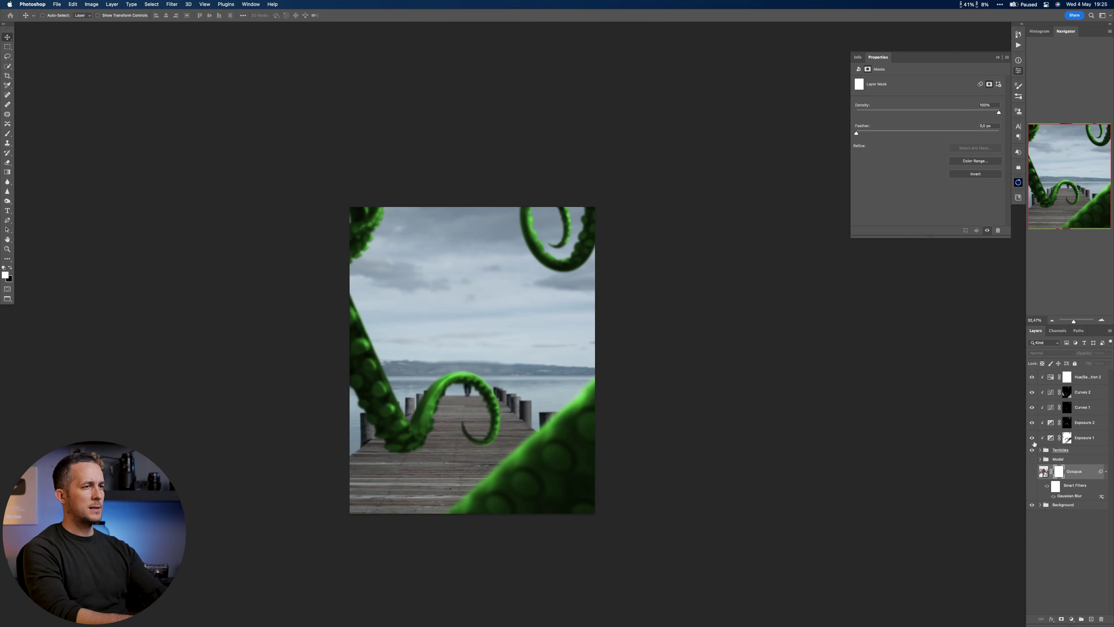
{"action": "left_click", "coordinate": [1032, 450]}
{"action": "scroll", "coordinate": [435, 401], "scroll_direction": "up", "scroll_amount": 5}
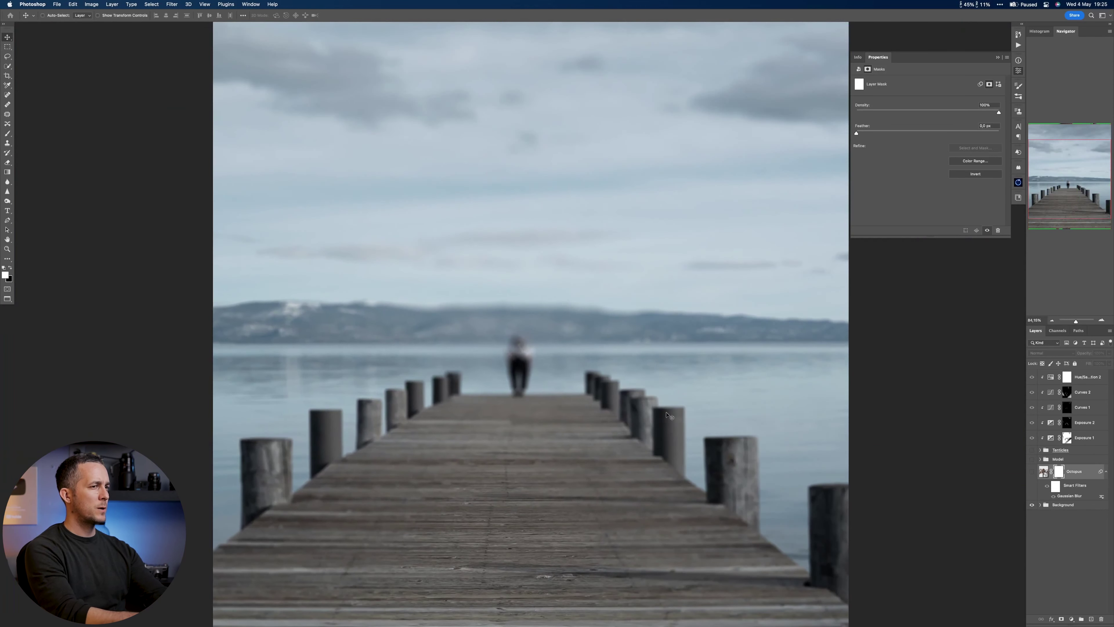
Expand the Background group, select the Background copy layer and turn off its smart filter blur.
{"action": "left_click", "coordinate": [1040, 504]}
{"action": "left_click", "coordinate": [1049, 530]}
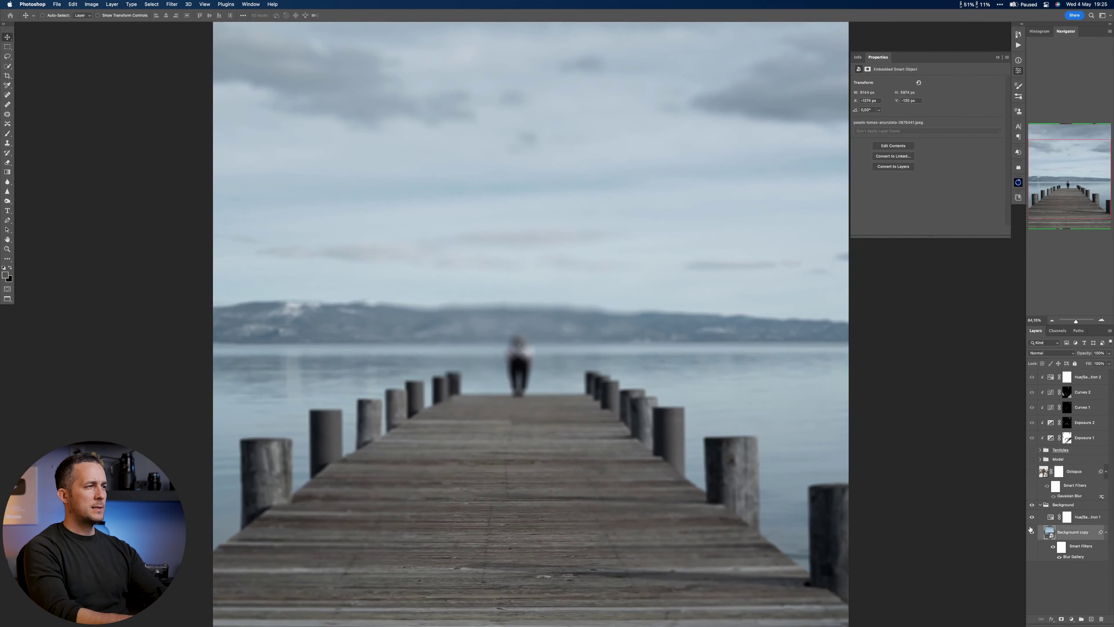
{"action": "left_click", "coordinate": [1053, 546]}
Select the wooden posts and the far part of the pier deck with an enlarged Quick Selection brush.
{"action": "key", "text": "e"}
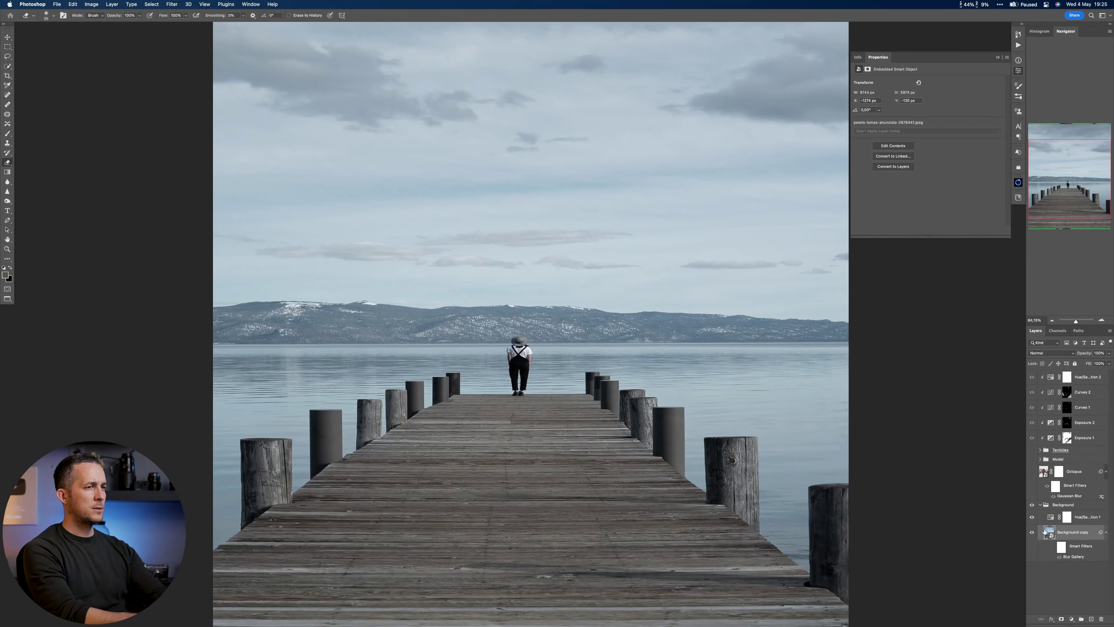
{"action": "key", "text": "w"}
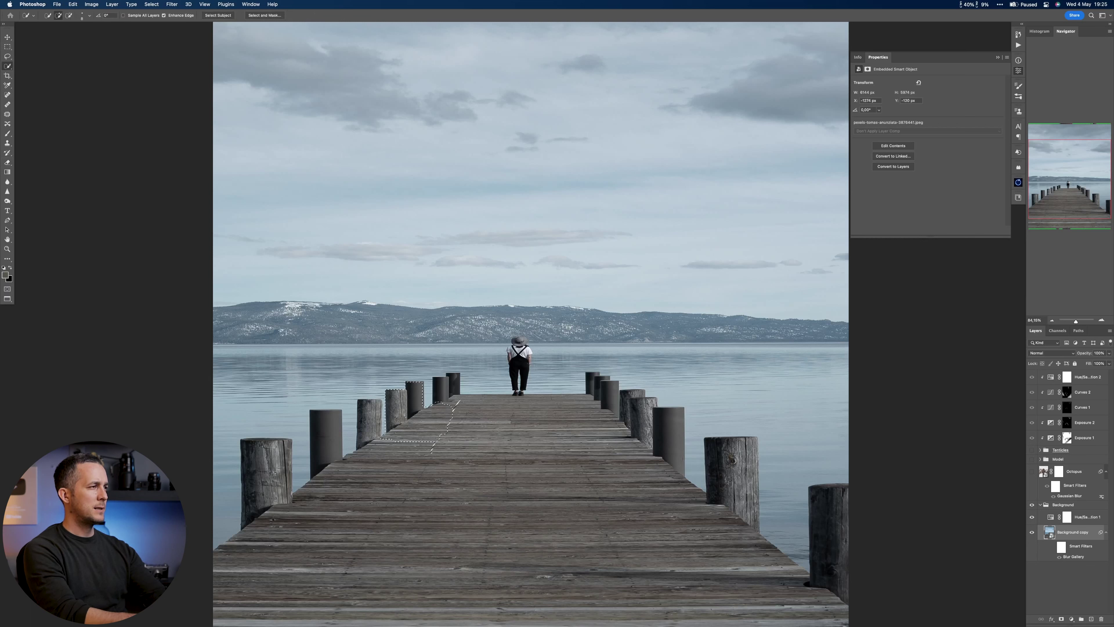
{"action": "key", "text": "bracketright"}
{"action": "key", "text": "bracketright"}
{"action": "key", "text": "bracketright"}
{"action": "key", "text": "bracketright"}
{"action": "key", "text": "bracketright"}
{"action": "left_click_drag", "start_coordinate": [441, 393], "coordinate": [543, 407]}
{"action": "mouse_move", "coordinate": [608, 387]}
{"action": "left_mouse_down"}
{"action": "mouse_move", "coordinate": [631, 399]}
{"action": "mouse_move", "coordinate": [630, 427]}
{"action": "mouse_move", "coordinate": [632, 393]}
{"action": "mouse_move", "coordinate": [646, 434]}
{"action": "mouse_move", "coordinate": [663, 420]}
{"action": "mouse_move", "coordinate": [672, 459]}
{"action": "mouse_move", "coordinate": [669, 449]}
{"action": "mouse_move", "coordinate": [576, 458]}
{"action": "left_mouse_up"}
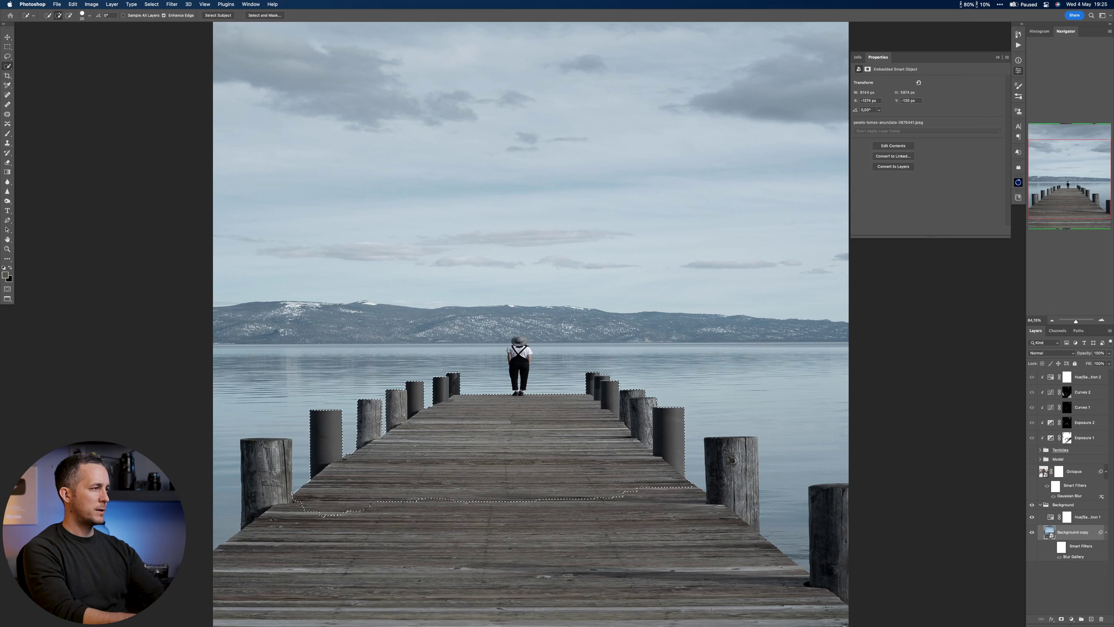
{"action": "mouse_move", "coordinate": [271, 488]}
{"action": "left_mouse_down"}
{"action": "mouse_move", "coordinate": [266, 514]}
{"action": "mouse_move", "coordinate": [728, 511]}
{"action": "left_mouse_up"}
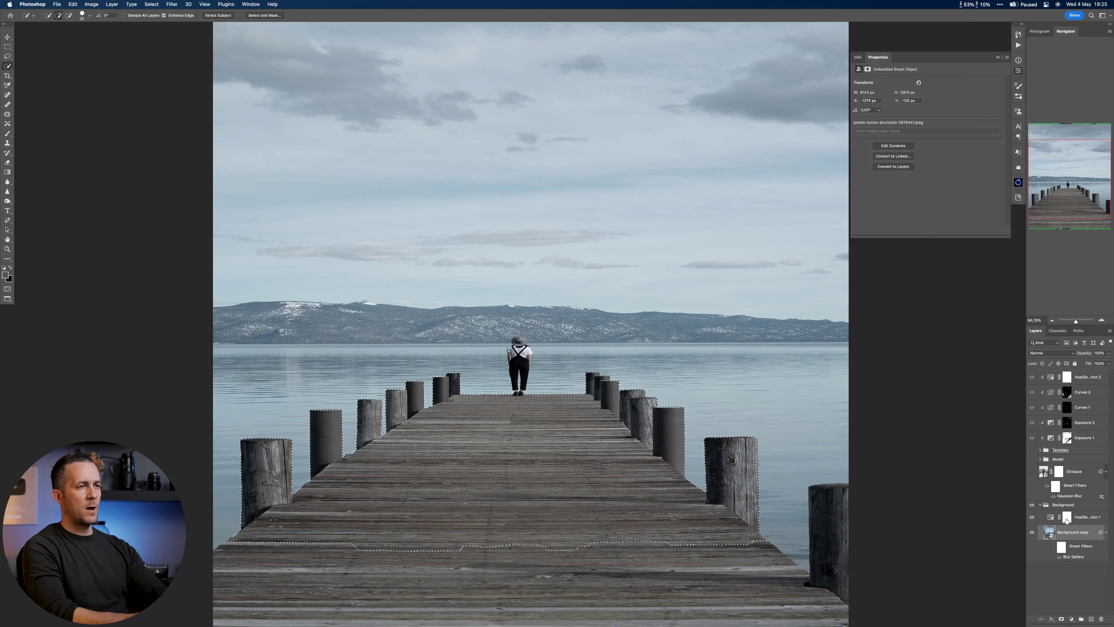
Show the tentacles, model and octopus again and fill the pier selection with black on the Octopus layer mask.
{"action": "left_click", "coordinate": [1042, 505]}
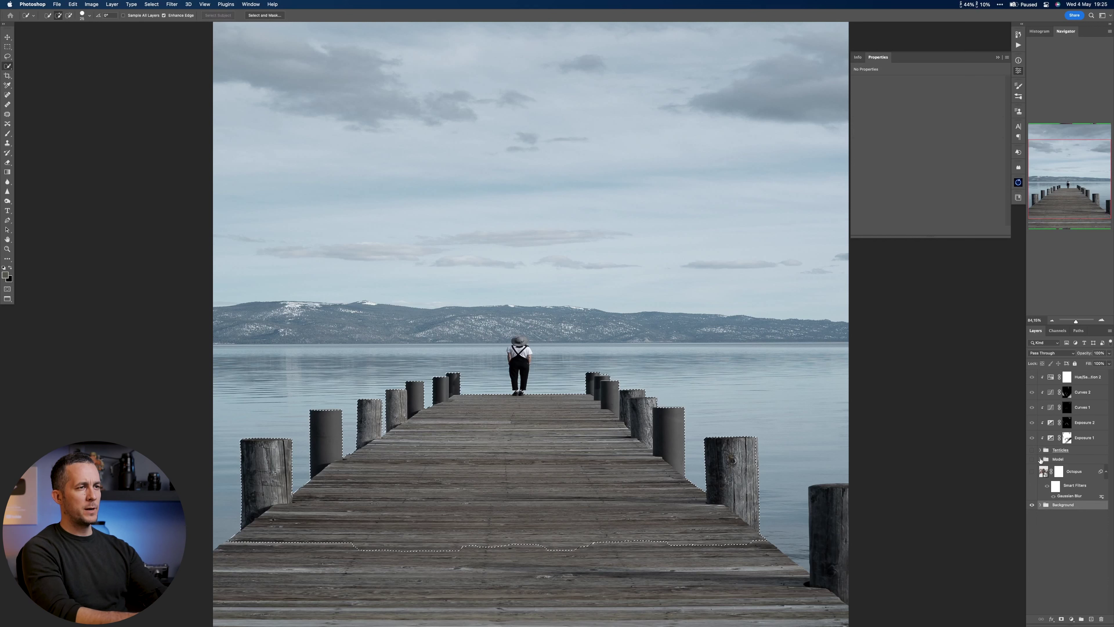
{"action": "left_click", "coordinate": [1032, 449]}
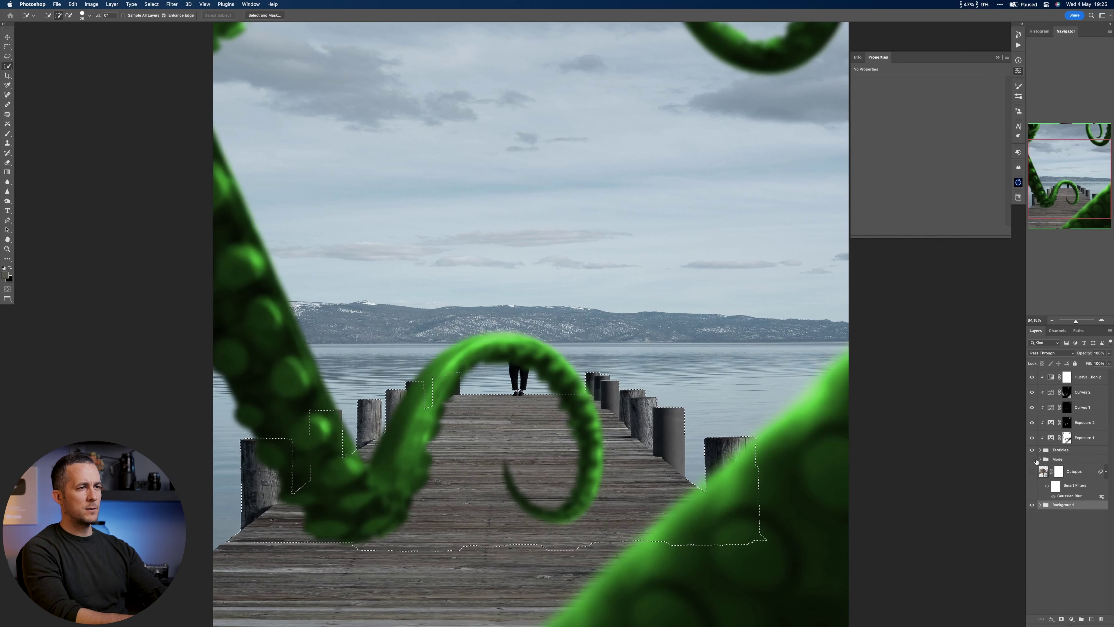
{"action": "left_click", "coordinate": [1032, 459]}
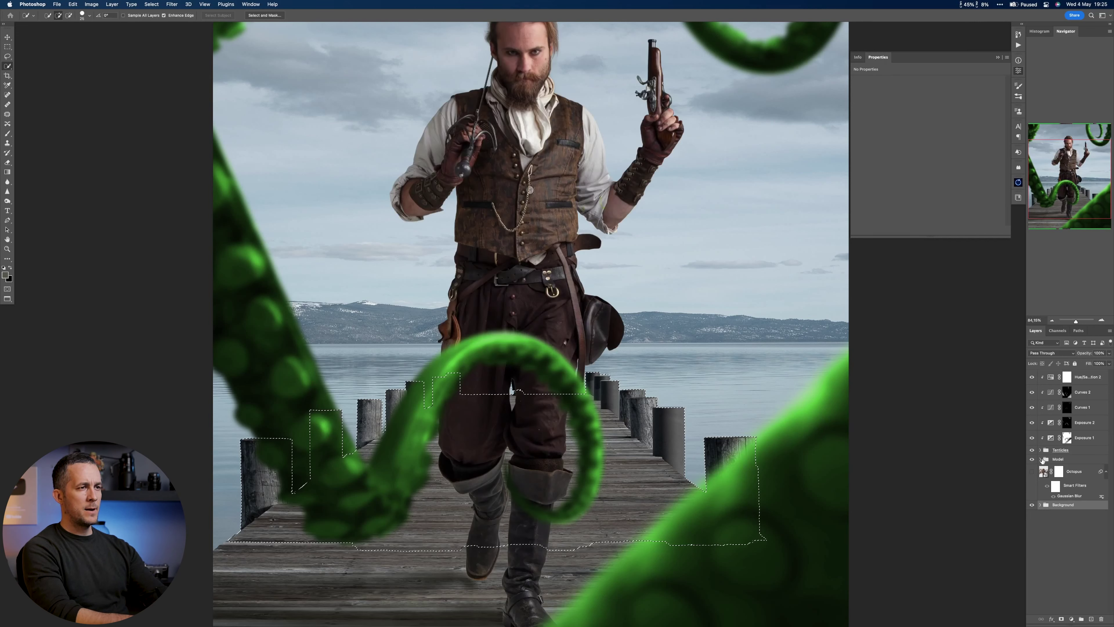
{"action": "left_click", "coordinate": [1059, 472]}
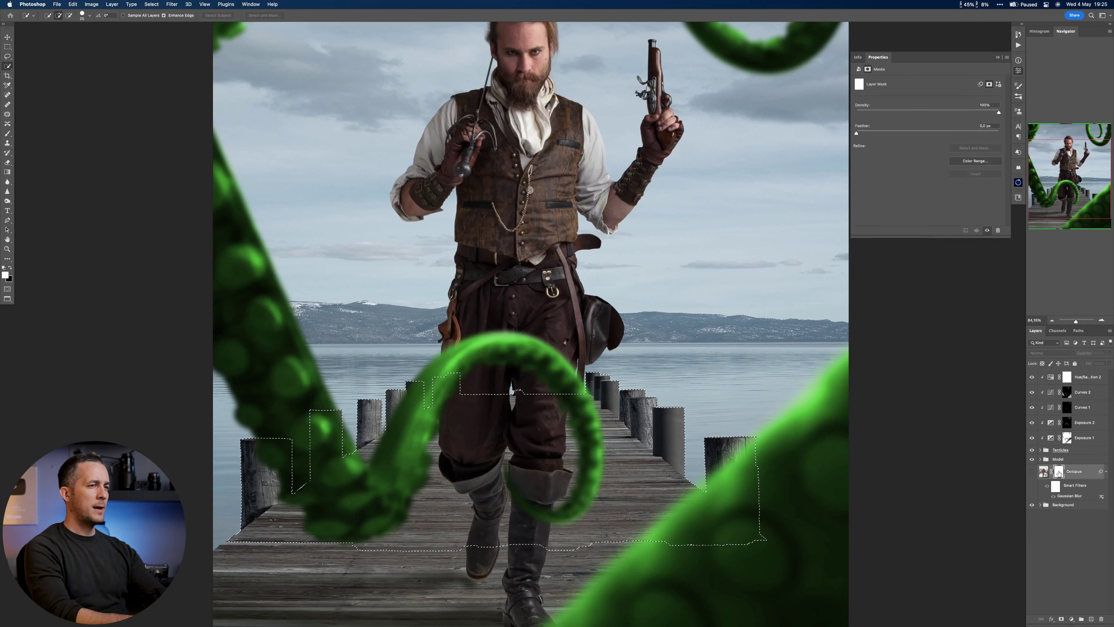
{"action": "left_click", "coordinate": [1032, 471]}
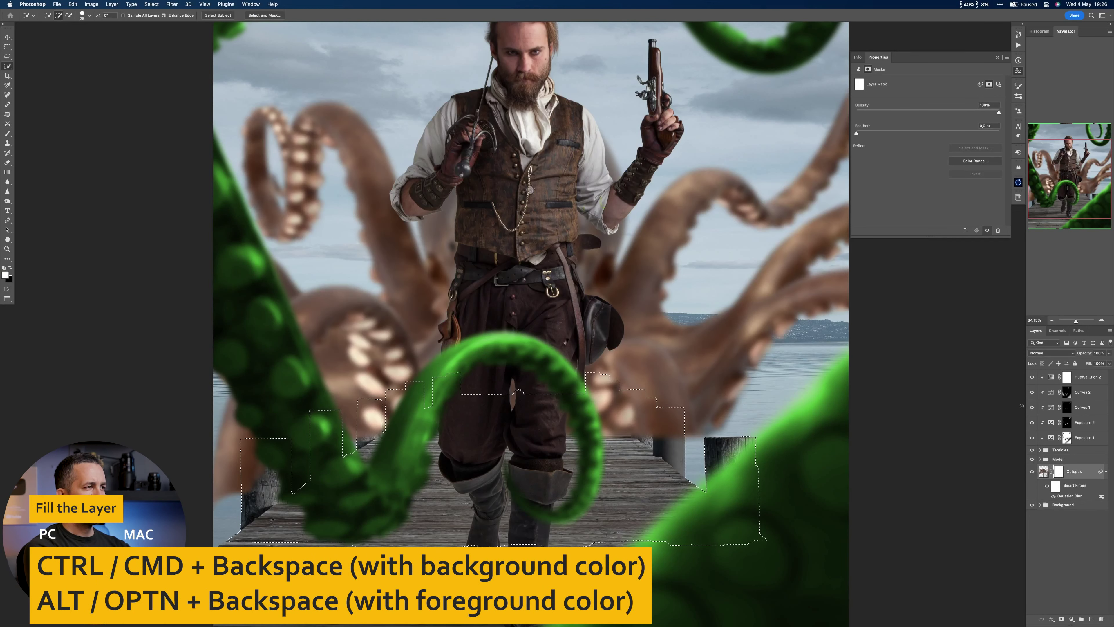
{"action": "key", "text": "super+BackSpace"}
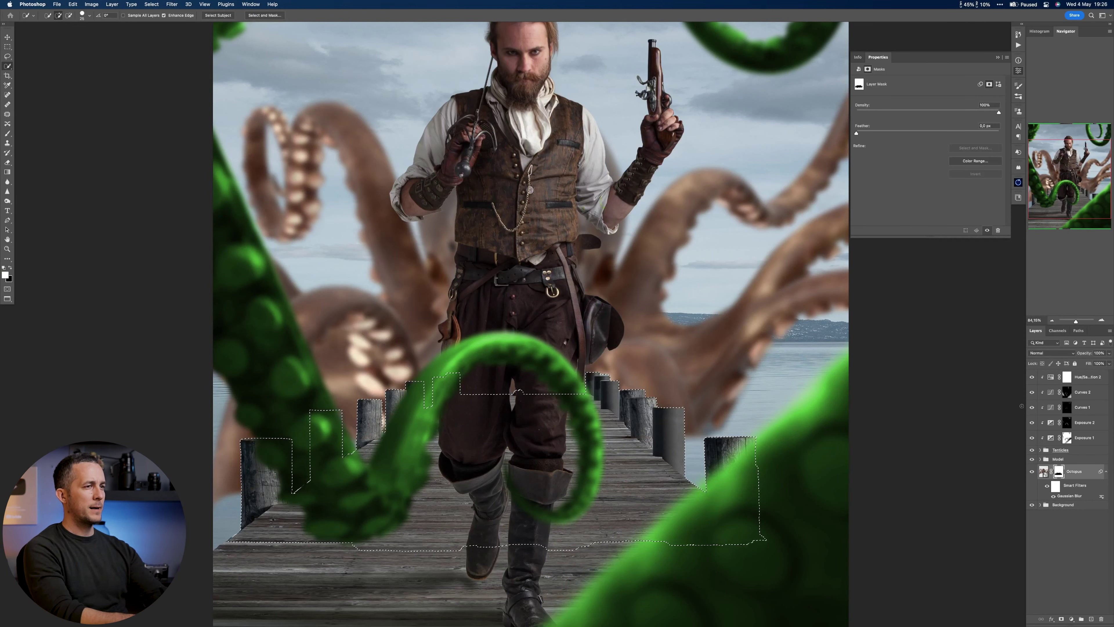
Deselect the pier and turn the Background copy layer's smart filter blur back on.
{"action": "key", "text": "super+d"}
{"action": "mouse_move", "coordinate": [565, 384]}
{"action": "left_mouse_down"}
{"action": "mouse_move", "coordinate": [534, 383]}
{"action": "mouse_move", "coordinate": [565, 378]}
{"action": "left_mouse_up"}
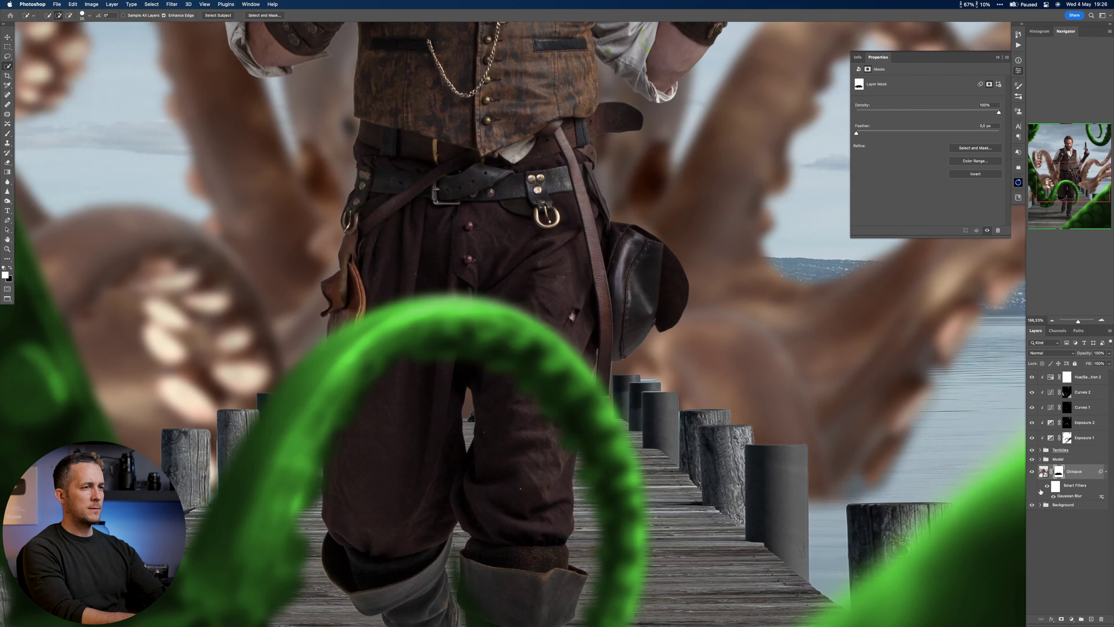
{"action": "left_click", "coordinate": [1040, 505]}
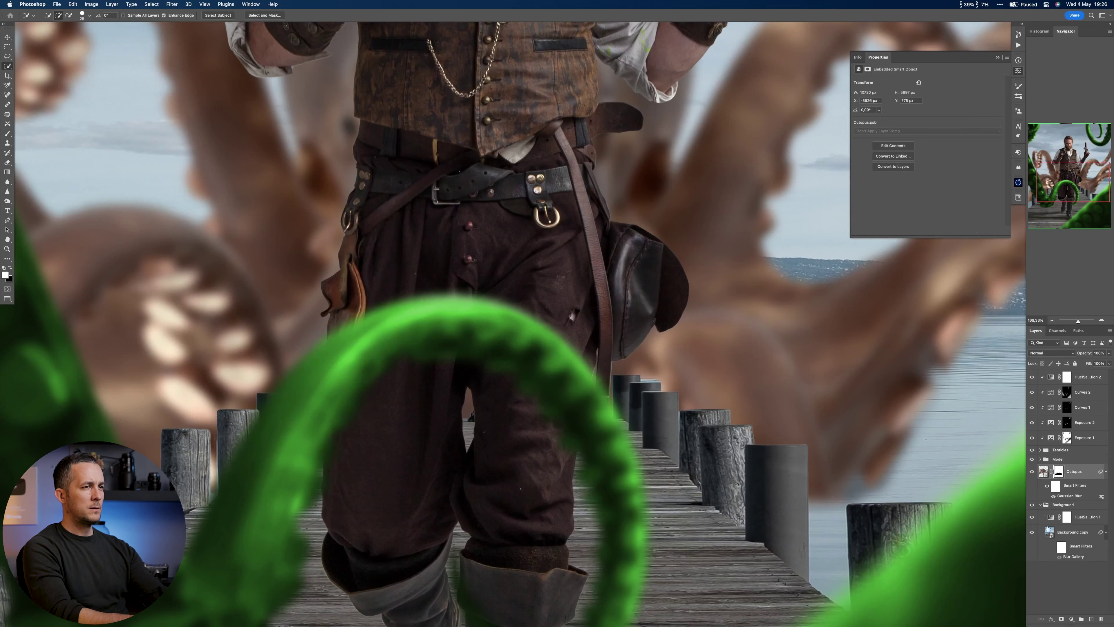
{"action": "key", "text": "super+0"}
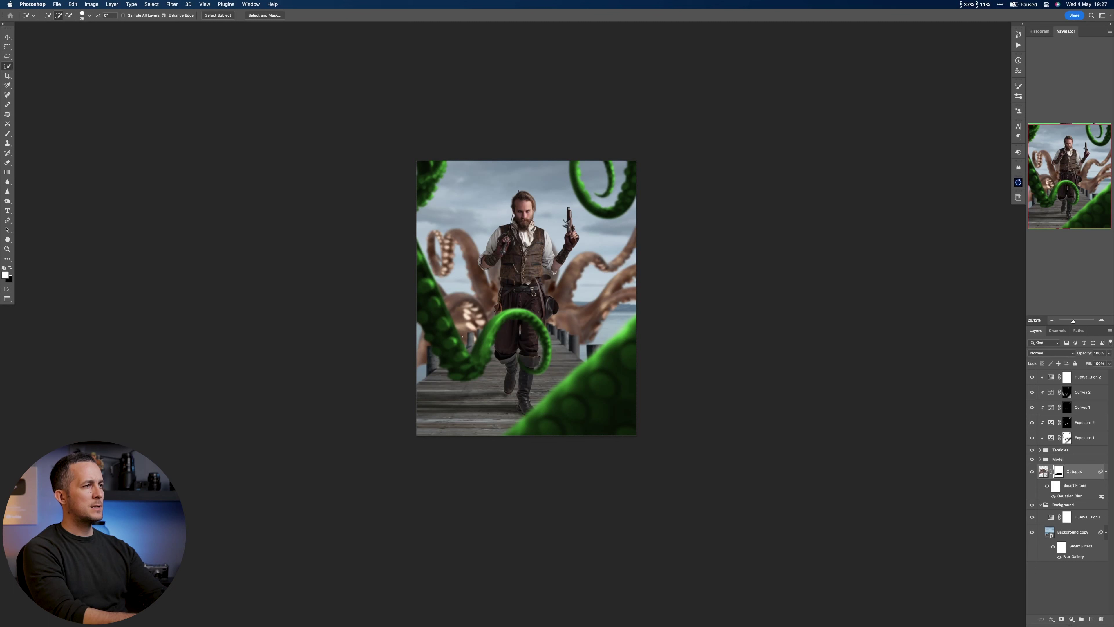
{"action": "left_click_drag", "start_coordinate": [528, 258], "coordinate": [518, 280]}
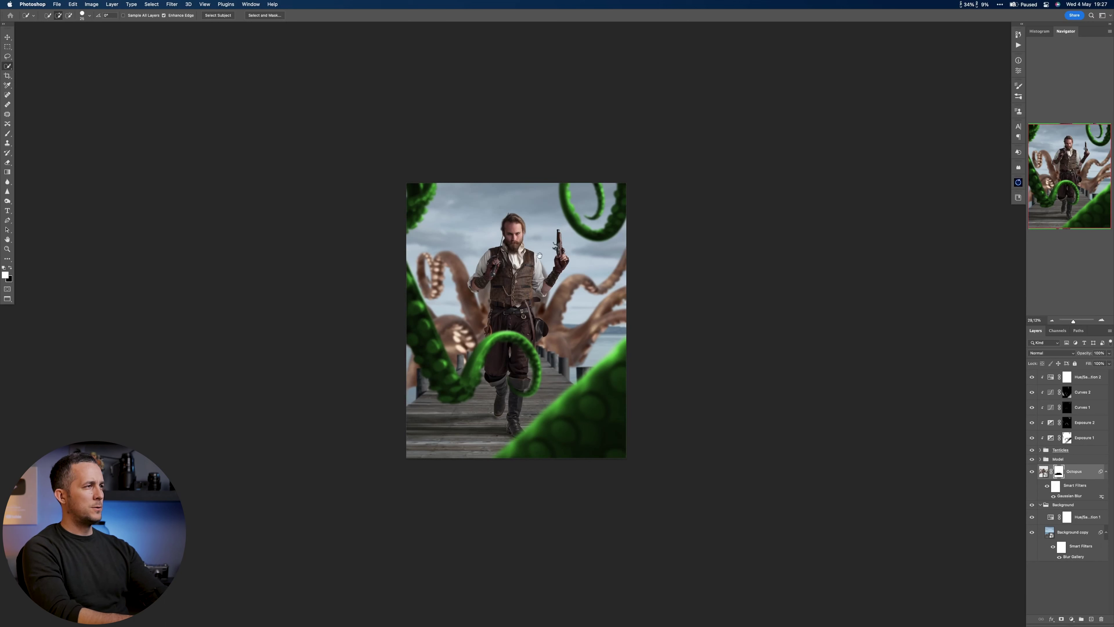
{"action": "left_click_drag", "start_coordinate": [540, 255], "coordinate": [529, 252]}
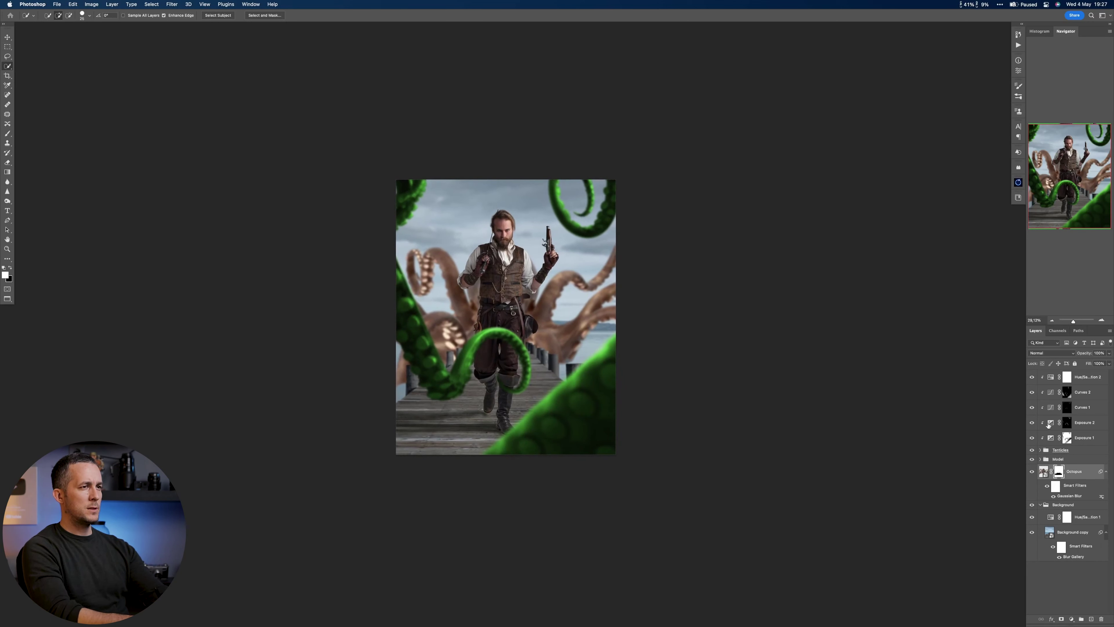
Clip a duplicate of the tentacles' green Hue/Saturation adjustment to the Octopus layer and group both as Octopus.
{"action": "left_click_drag", "start_coordinate": [1049, 378], "coordinate": [1051, 470], "text": "alt"}
{"action": "left_click", "coordinate": [1046, 478], "text": "alt"}
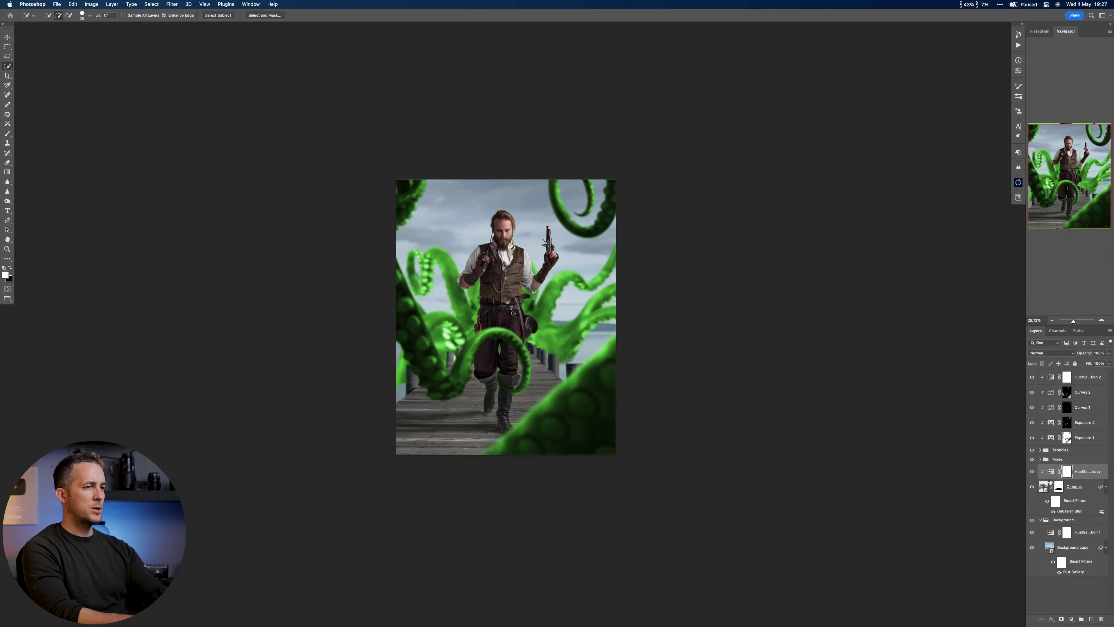
{"action": "left_click", "coordinate": [1058, 488]}
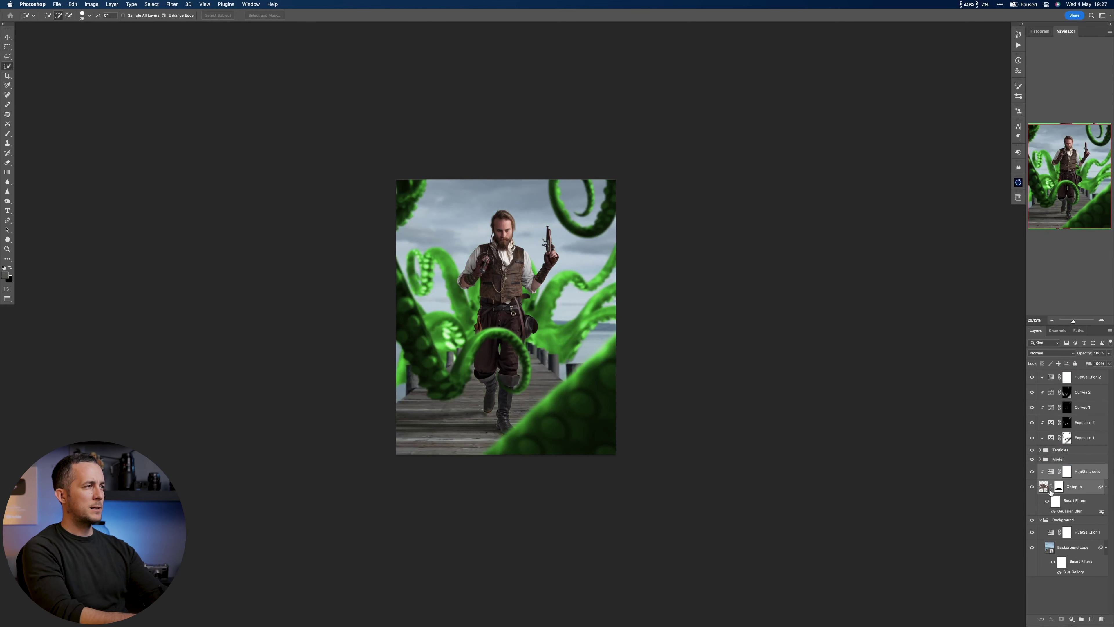
{"action": "key", "text": "super+g"}
{"action": "double_click", "coordinate": [1060, 468]}
{"action": "type", "text": "Octopus"}
{"action": "key", "text": "Return"}
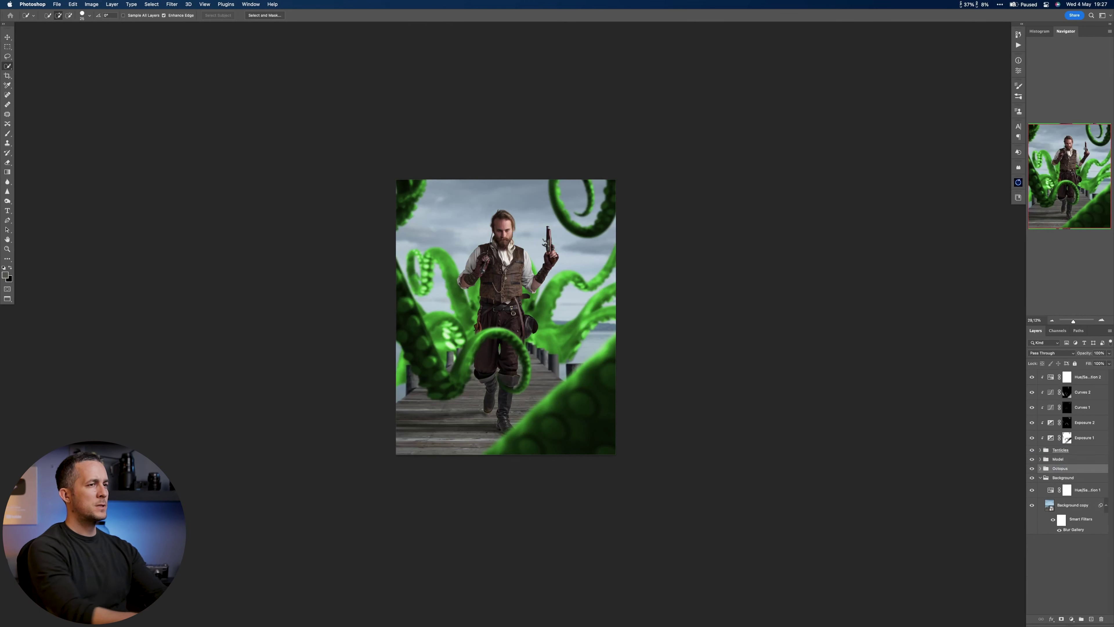
{"action": "left_click", "coordinate": [1040, 477]}
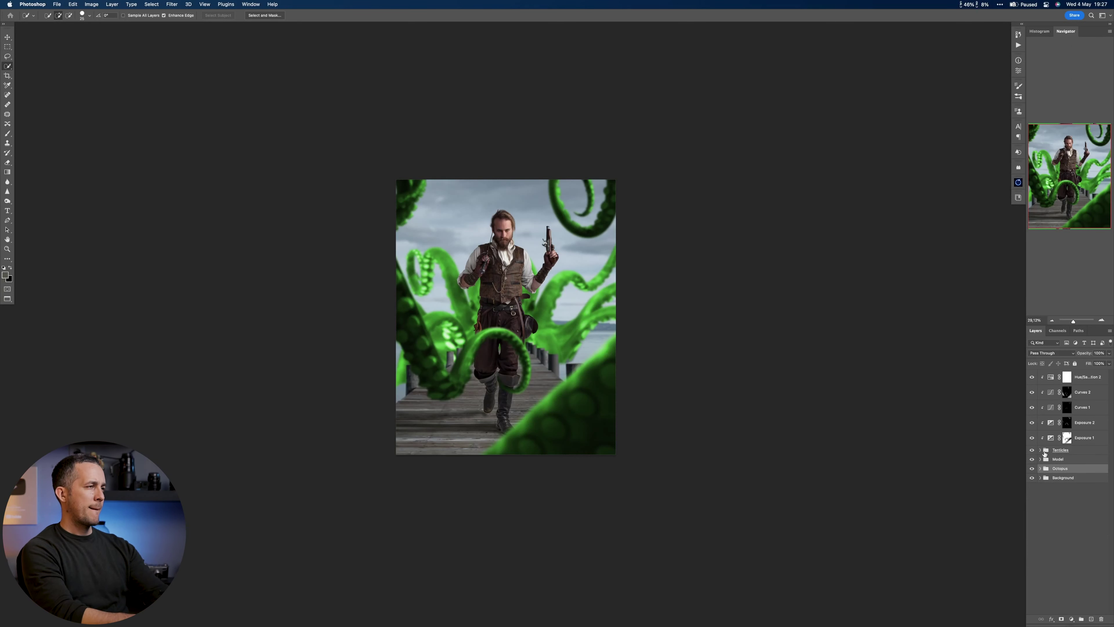
Hide the model and the foreground tentacles and expand the Octopus group.
{"action": "key", "text": "super+0"}
{"action": "left_click", "coordinate": [1032, 459]}
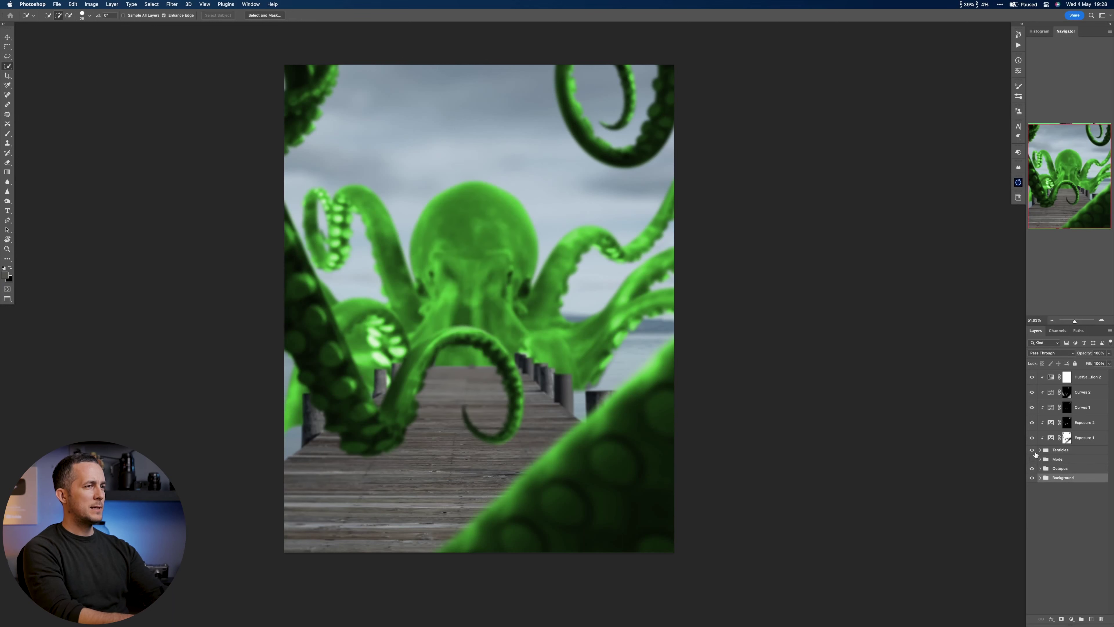
{"action": "left_click", "coordinate": [1033, 450]}
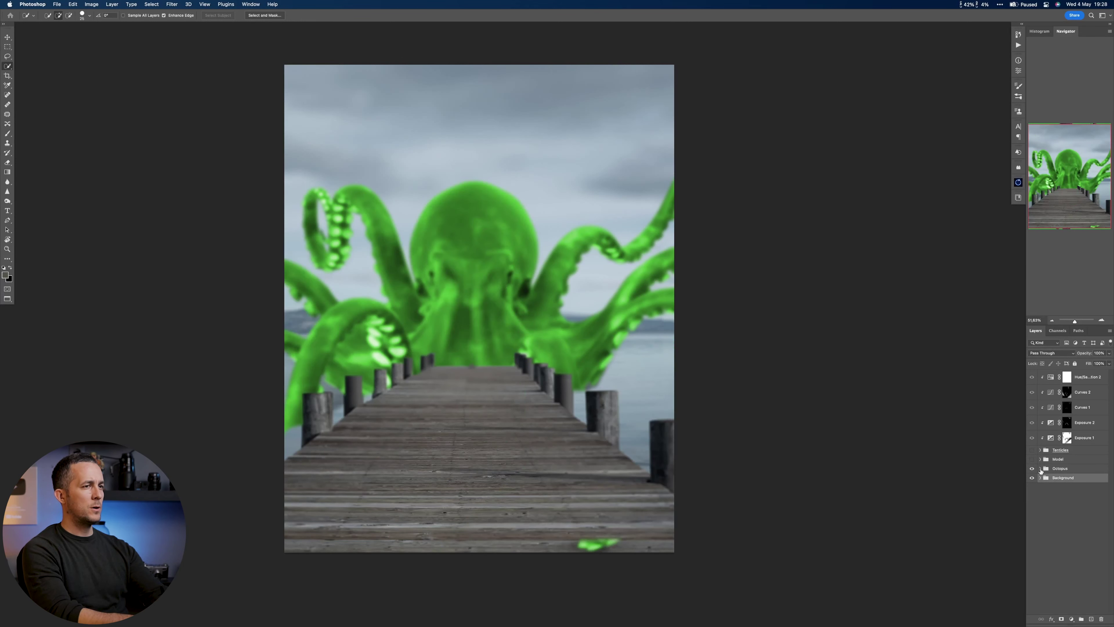
{"action": "left_click", "coordinate": [1041, 468]}
Darken the octopus with a clipped Exposure adjustment layer and target its layer mask with a soft brush.
{"action": "key", "text": "b"}
{"action": "key", "text": "x"}
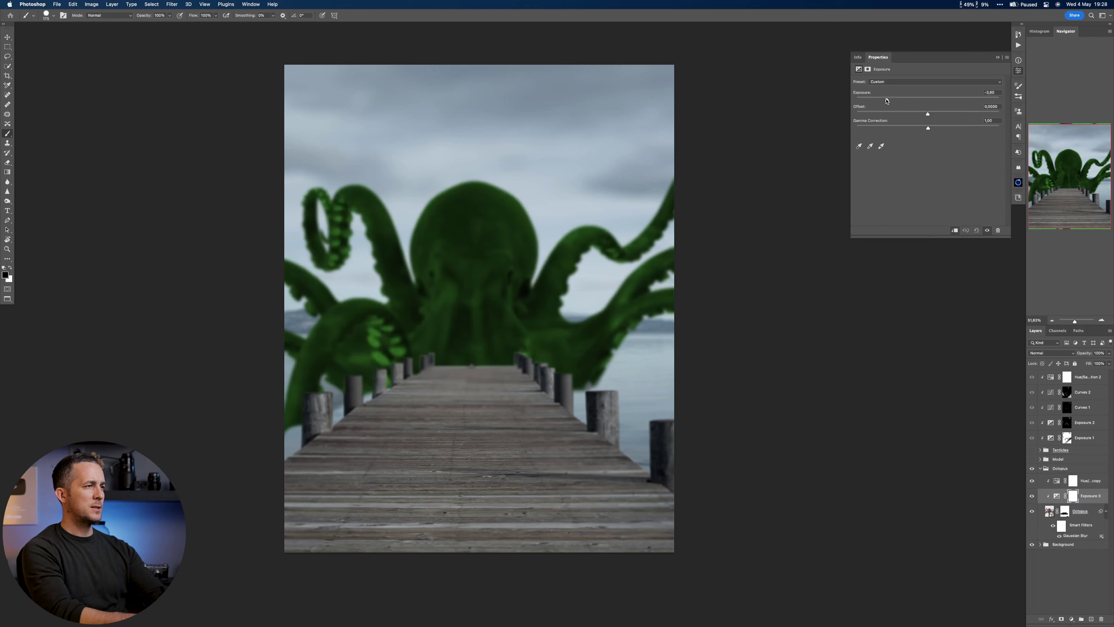
{"action": "right_click", "coordinate": [703, 388]}
{"action": "key", "text": "Return"}
{"action": "left_click", "coordinate": [1073, 496]}
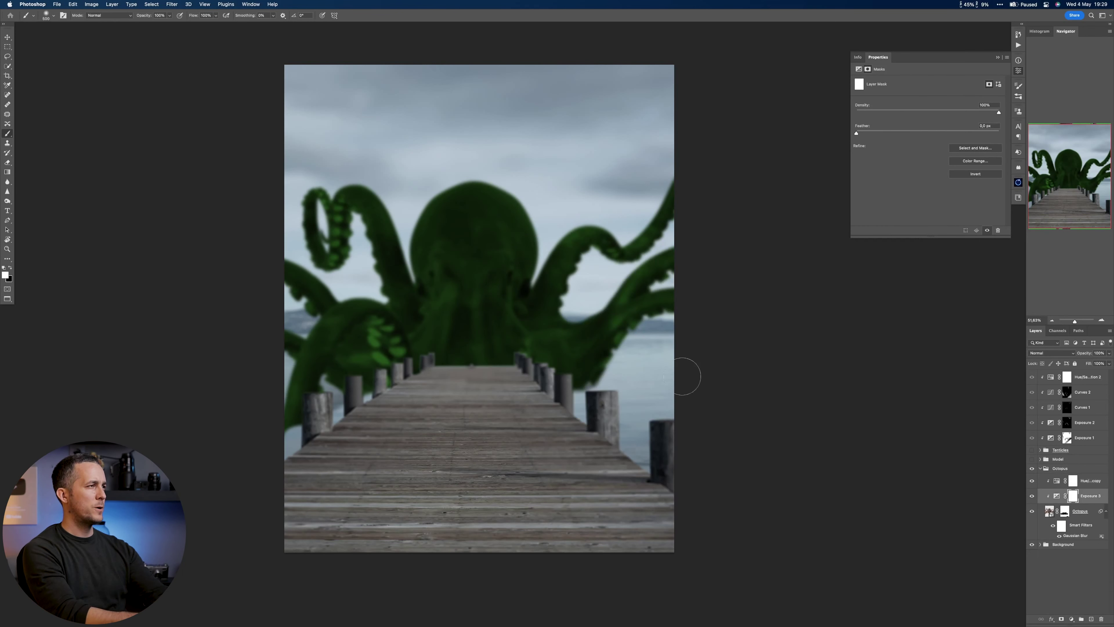
Paint black on the Exposure mask along the octopus head's lit side and the upper tentacles to lighten them.
{"action": "left_click_drag", "start_coordinate": [504, 197], "coordinate": [526, 268]}
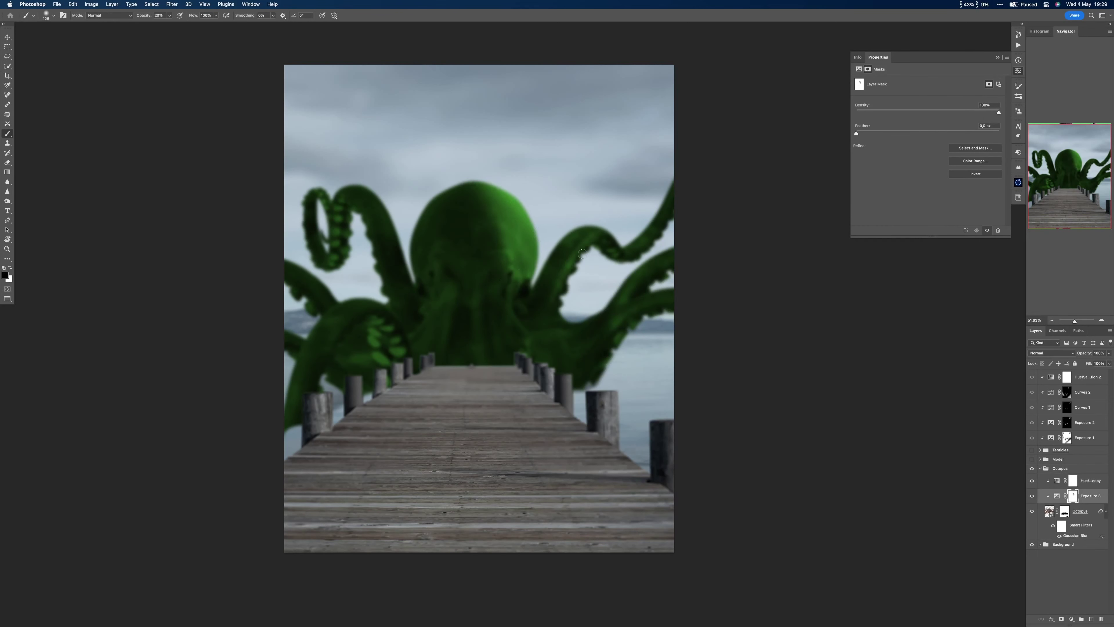
{"action": "key", "text": "bracketright"}
{"action": "key", "text": "bracketright"}
{"action": "key", "text": "bracketright"}
{"action": "key", "text": "bracketright"}
{"action": "left_click_drag", "start_coordinate": [571, 277], "coordinate": [593, 239]}
{"action": "mouse_move", "coordinate": [646, 246]}
{"action": "left_mouse_down"}
{"action": "mouse_move", "coordinate": [671, 201]}
{"action": "mouse_move", "coordinate": [671, 256]}
{"action": "left_mouse_up"}
{"action": "mouse_move", "coordinate": [358, 194]}
{"action": "left_mouse_down"}
{"action": "mouse_move", "coordinate": [379, 202]}
{"action": "mouse_move", "coordinate": [390, 230]}
{"action": "left_mouse_up"}
{"action": "left_click_drag", "start_coordinate": [323, 196], "coordinate": [316, 246]}
{"action": "left_click_drag", "start_coordinate": [375, 199], "coordinate": [391, 226]}
With a smaller brush, paint black on the Exposure mask over the octopus face and the lower curled tentacle.
{"action": "key", "text": "bracketleft"}
{"action": "key", "text": "bracketleft"}
{"action": "key", "text": "bracketleft"}
{"action": "mouse_move", "coordinate": [505, 255]}
{"action": "left_mouse_down"}
{"action": "mouse_move", "coordinate": [511, 294]}
{"action": "mouse_move", "coordinate": [485, 197]}
{"action": "left_mouse_up"}
{"action": "left_click_drag", "start_coordinate": [432, 318], "coordinate": [417, 338]}
{"action": "left_click_drag", "start_coordinate": [344, 324], "coordinate": [327, 351]}
{"action": "left_click_drag", "start_coordinate": [364, 307], "coordinate": [318, 376]}
{"action": "mouse_move", "coordinate": [391, 320]}
{"action": "left_mouse_down"}
{"action": "mouse_move", "coordinate": [338, 316]}
{"action": "mouse_move", "coordinate": [605, 237]}
{"action": "mouse_move", "coordinate": [640, 280]}
{"action": "mouse_move", "coordinate": [571, 245]}
{"action": "mouse_move", "coordinate": [507, 189]}
{"action": "left_mouse_up"}
{"action": "key", "text": "Tab"}
{"action": "key", "text": "Tab"}
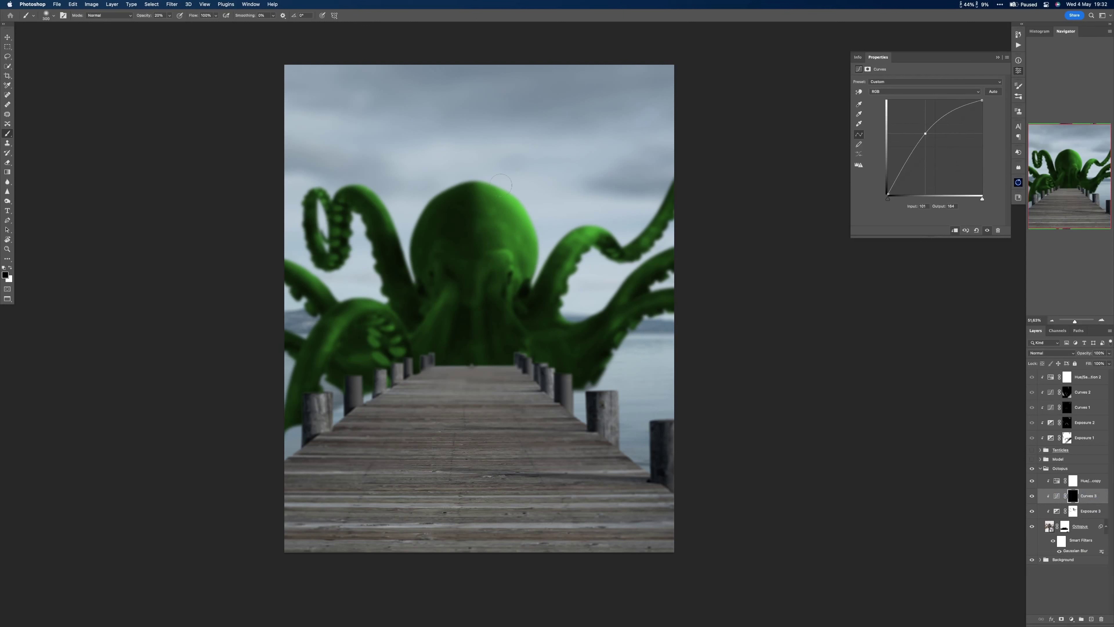
Add a clipped brightening Curves layer with a black mask and paint white highlights on the octopus head and tentacle edges.
{"action": "key", "text": "x"}
{"action": "key", "text": "bracketleft"}
{"action": "left_click_drag", "start_coordinate": [500, 184], "coordinate": [528, 226]}
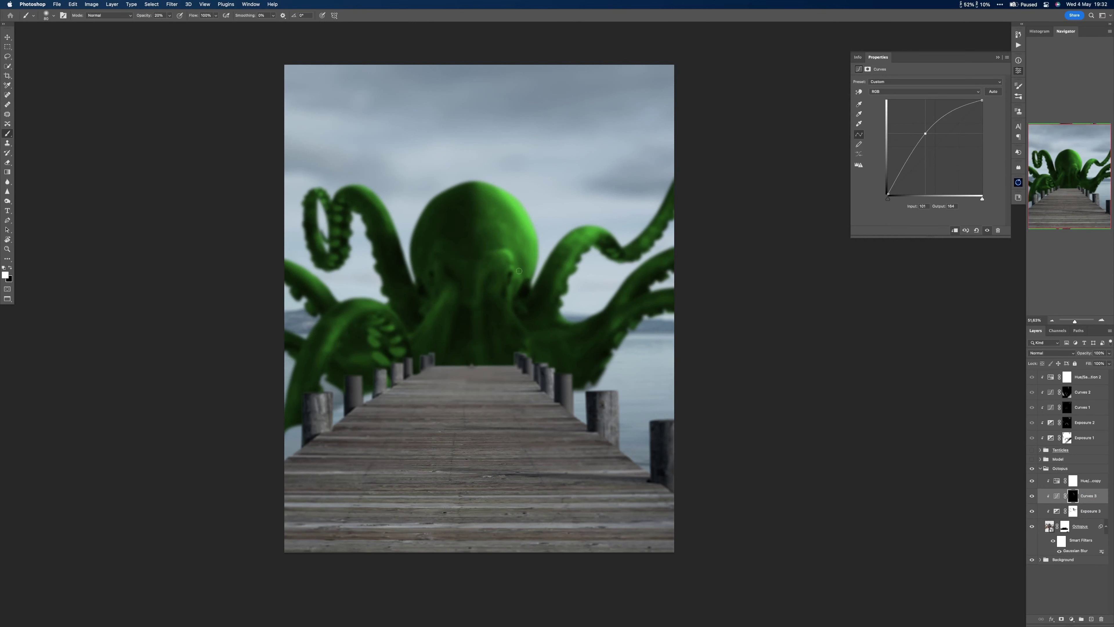
{"action": "left_click", "coordinate": [592, 228]}
{"action": "key", "text": "bracketleft"}
{"action": "key", "text": "bracketleft"}
{"action": "key", "text": "bracketleft"}
{"action": "key", "text": "bracketleft"}
{"action": "key", "text": "bracketleft"}
{"action": "key", "text": "bracketleft"}
{"action": "key", "text": "bracketleft"}
{"action": "key", "text": "bracketleft"}
{"action": "key", "text": "bracketleft"}
{"action": "key", "text": "bracketleft"}
{"action": "key", "text": "bracketleft"}
{"action": "left_click_drag", "start_coordinate": [389, 221], "coordinate": [374, 192]}
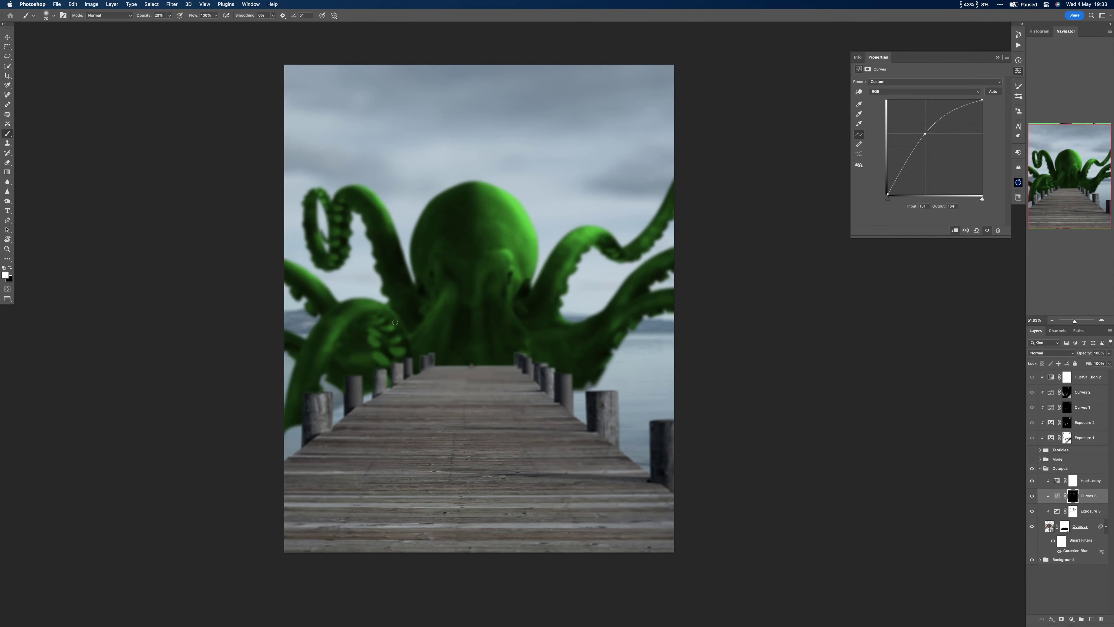
Add a second clipped Curves adjustment that darkens the octopus and invert its mask to black.
{"action": "left_click", "coordinate": [1071, 618]}
{"action": "left_click_drag", "start_coordinate": [935, 147], "coordinate": [943, 156]}
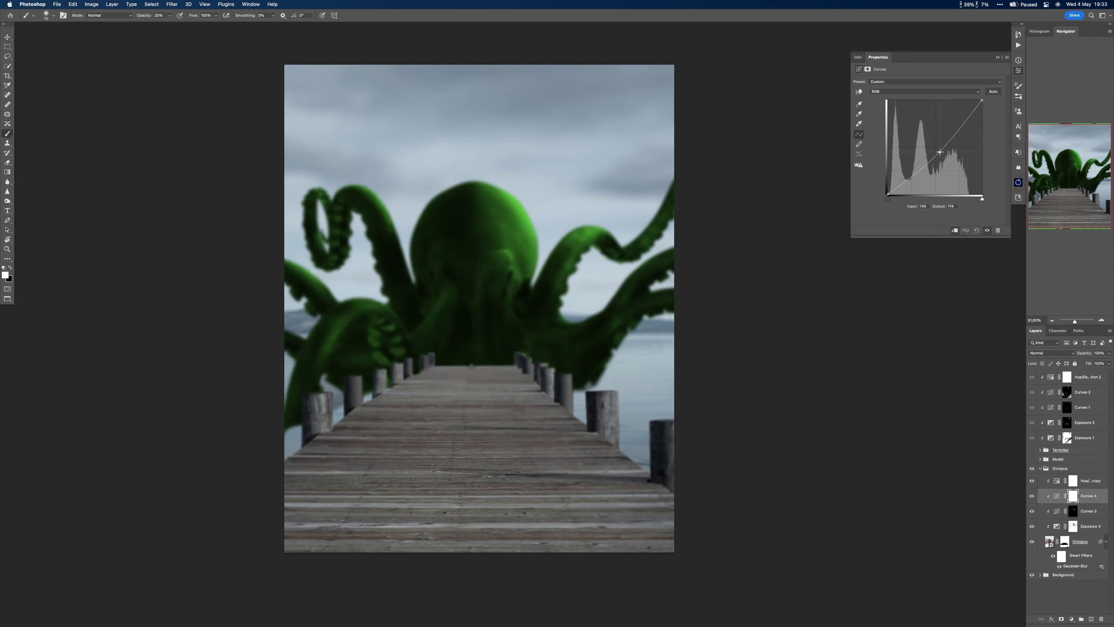
{"action": "key", "text": "super+i"}
Paint white on the darkening Curves mask with an enlarged brush to shade the octopus's lower curled tentacle.
{"action": "key", "text": "bracketright"}
{"action": "key", "text": "bracketright"}
{"action": "key", "text": "bracketright"}
{"action": "key", "text": "bracketright"}
{"action": "key", "text": "bracketright"}
{"action": "key", "text": "bracketright"}
{"action": "key", "text": "bracketright"}
{"action": "key", "text": "bracketright"}
{"action": "key", "text": "bracketright"}
{"action": "left_click_drag", "start_coordinate": [374, 335], "coordinate": [374, 354]}
{"action": "key", "text": "x"}
{"action": "key", "text": "super+z"}
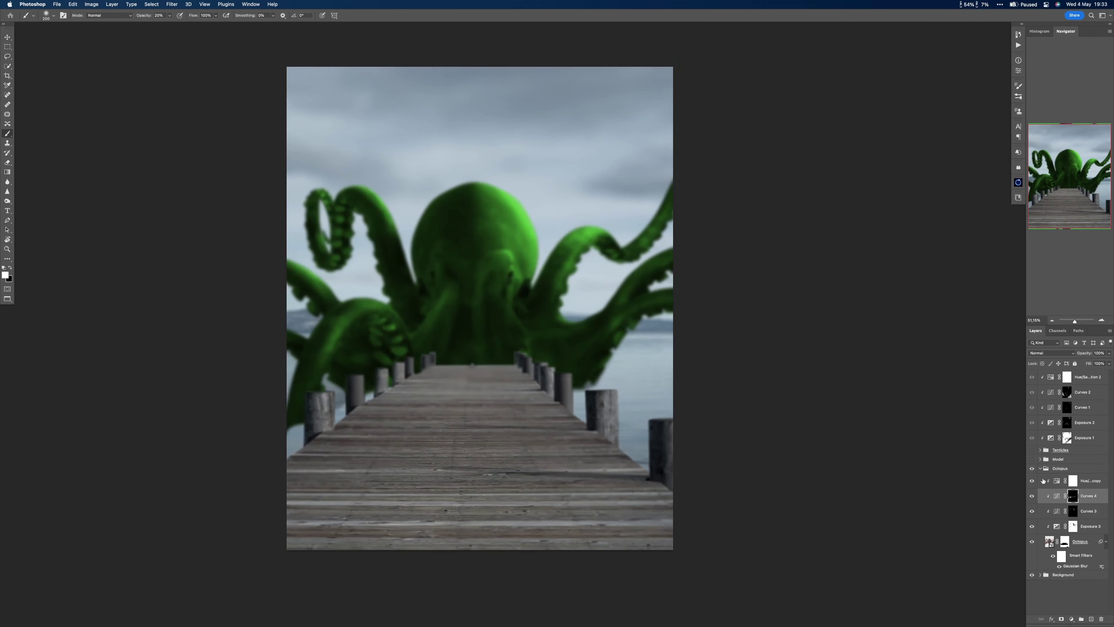
Show the model and foreground tentacles again and collapse the Octopus group.
{"action": "left_click", "coordinate": [1032, 459]}
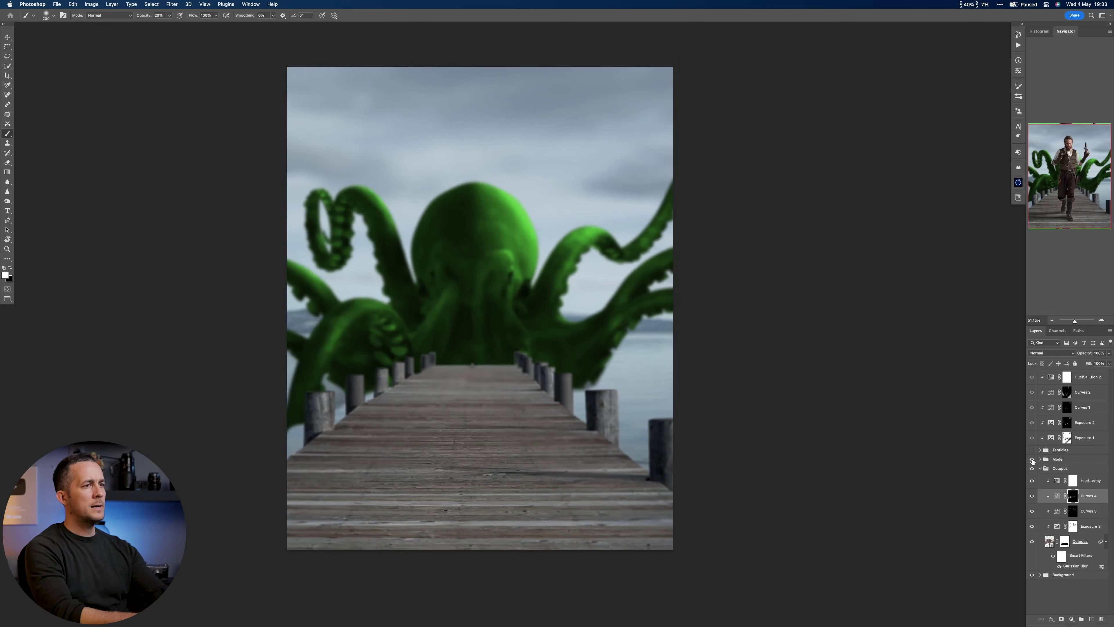
{"action": "left_click", "coordinate": [1031, 450]}
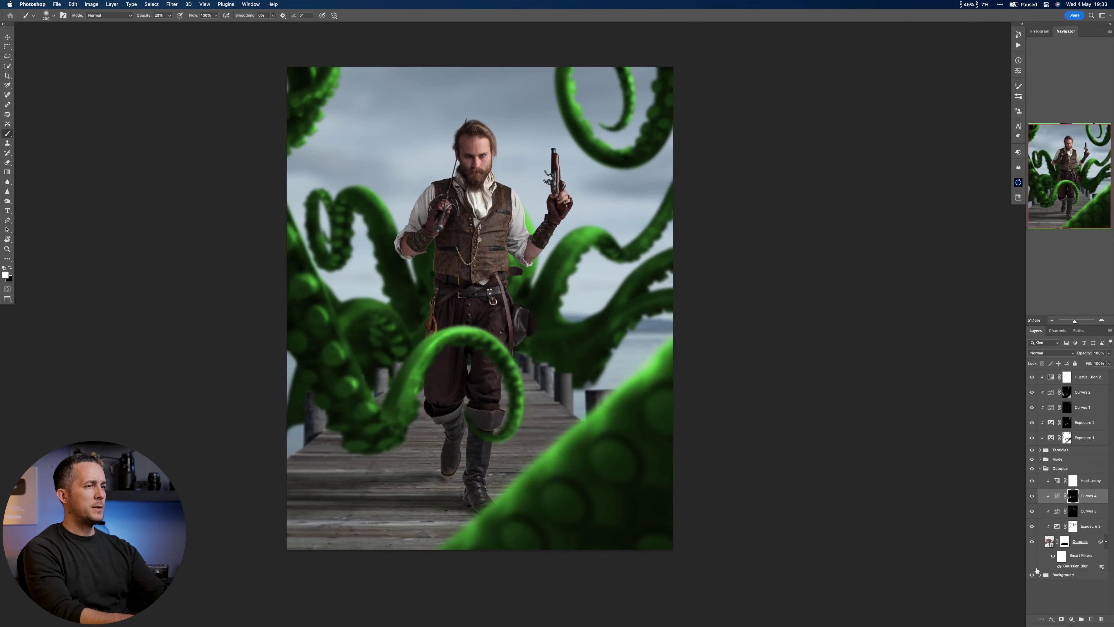
{"action": "left_click", "coordinate": [1039, 573]}
{"action": "left_click", "coordinate": [1041, 468]}
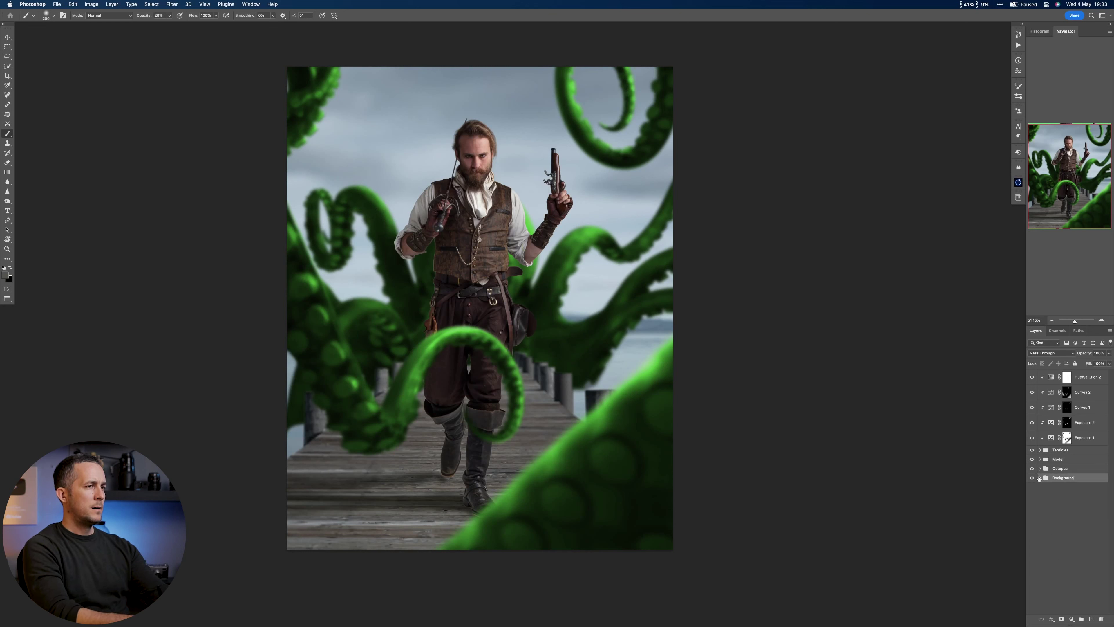
Add a Curves adjustment above the Background copy layer and shape an S-curve for stronger contrast.
{"action": "left_click", "coordinate": [1041, 478]}
{"action": "left_click", "coordinate": [1055, 507]}
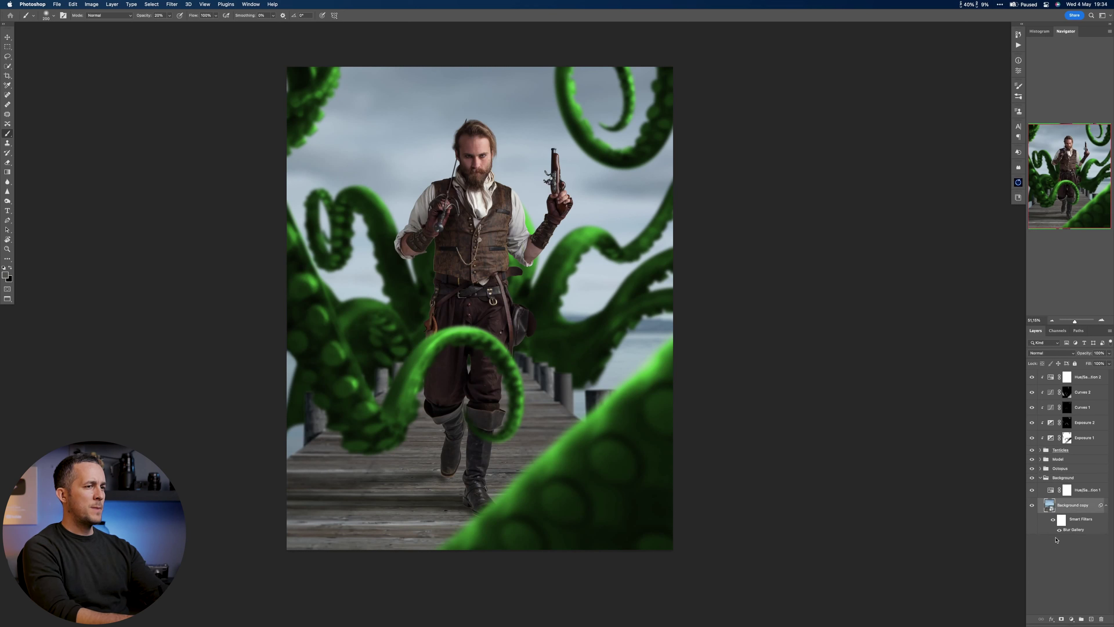
{"action": "left_click", "coordinate": [1071, 619]}
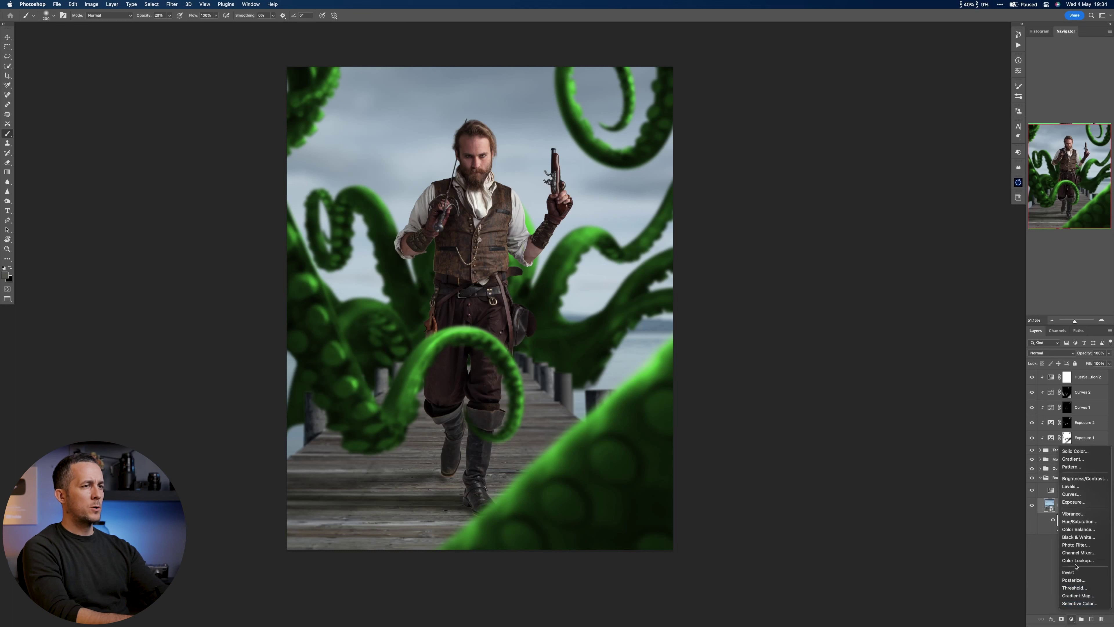
{"action": "left_click", "coordinate": [1083, 498]}
{"action": "left_click", "coordinate": [1033, 488]}
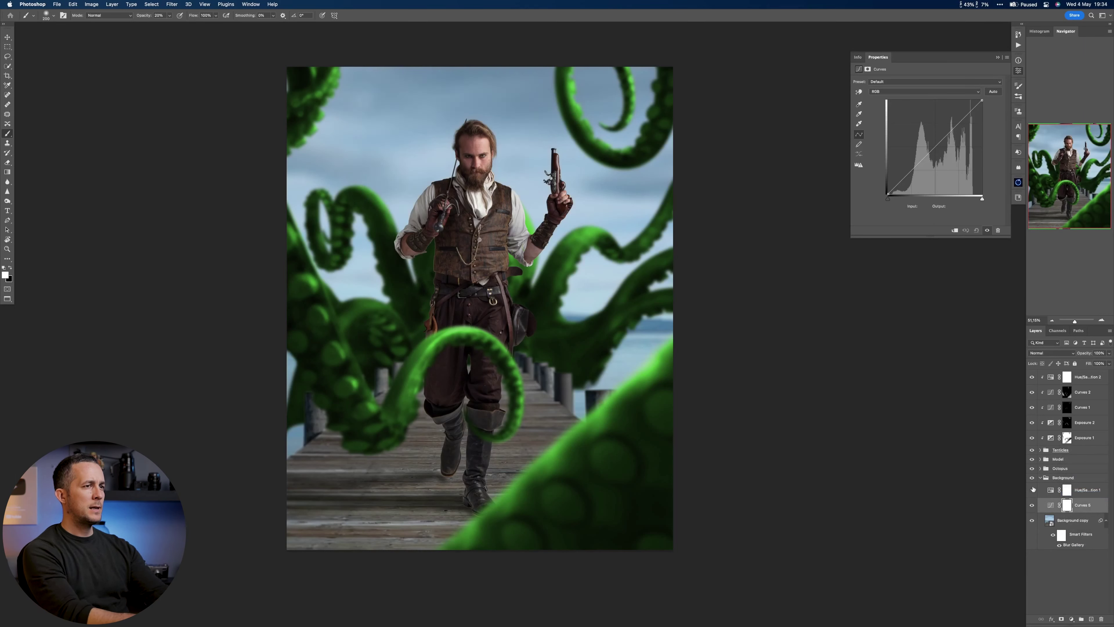
{"action": "left_click", "coordinate": [1051, 507]}
{"action": "left_click_drag", "start_coordinate": [944, 136], "coordinate": [916, 172]}
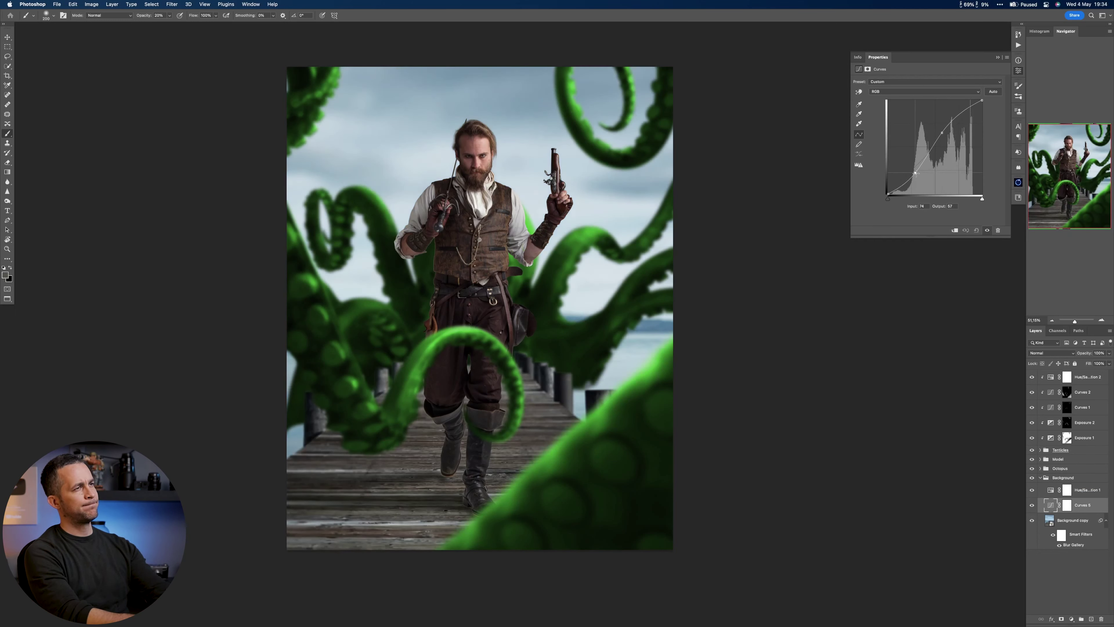
{"action": "key", "text": "Down"}
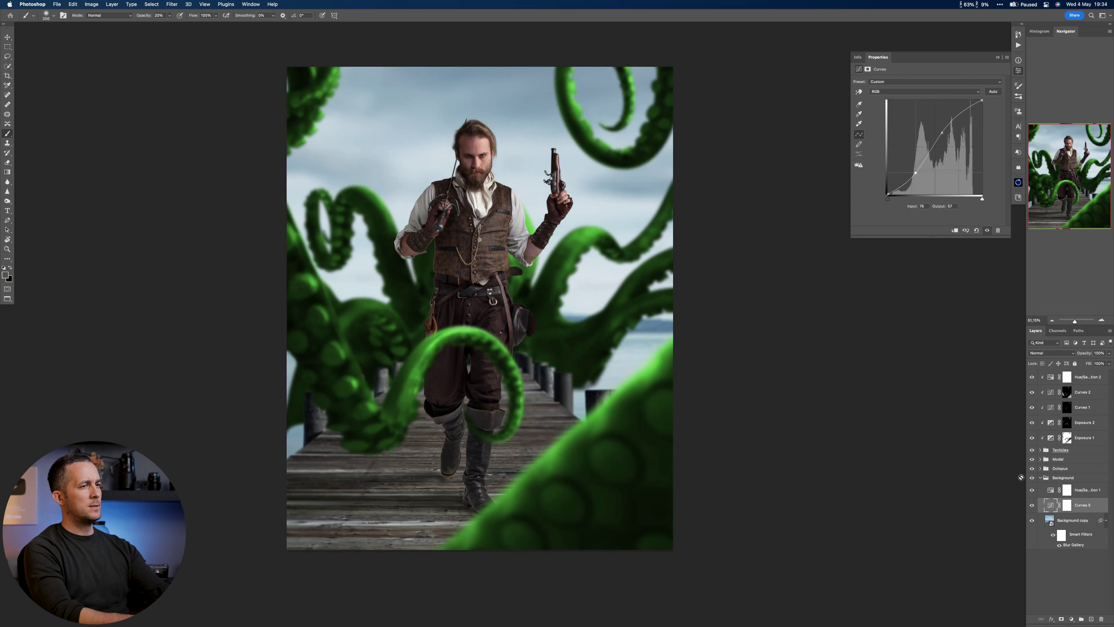
Compare the background with and without its Curves adjustment and set the upper curve point to input 184, output 191.
{"action": "left_click", "coordinate": [1032, 505]}
{"action": "left_click", "coordinate": [1031, 505]}
{"action": "left_click", "coordinate": [1032, 505]}
{"action": "left_click", "coordinate": [1031, 506]}
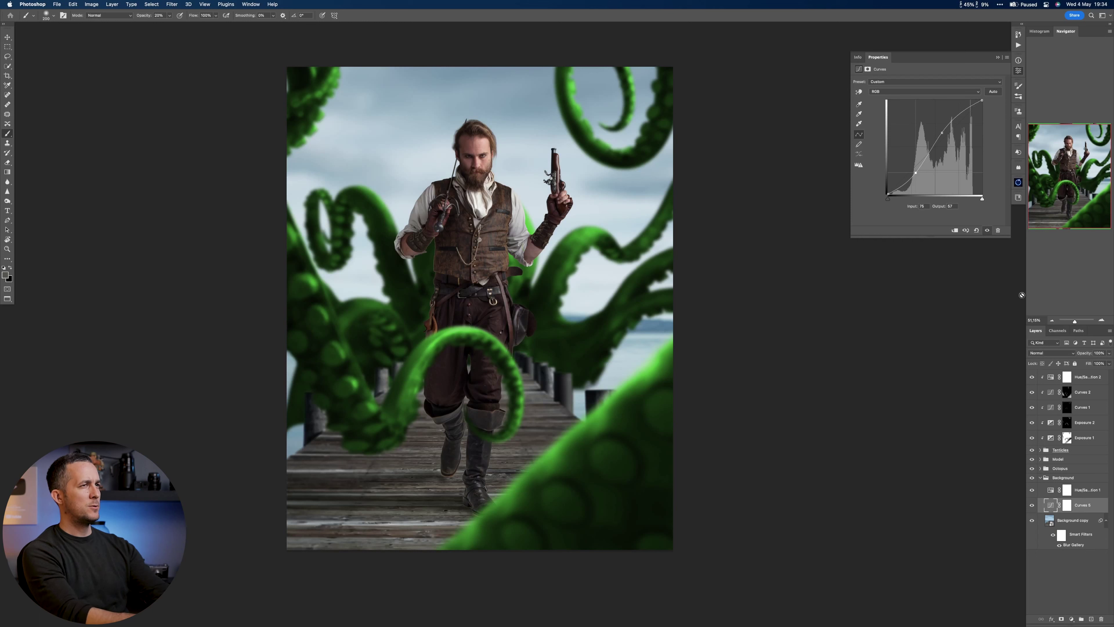
{"action": "left_click_drag", "start_coordinate": [954, 130], "coordinate": [956, 124]}
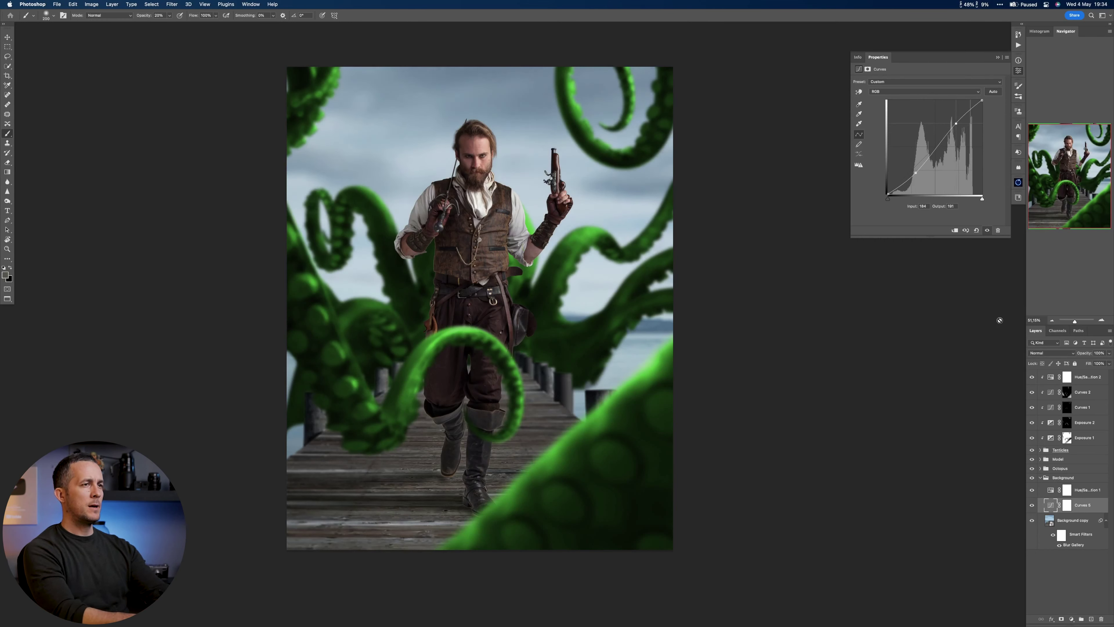
{"action": "left_click", "coordinate": [998, 59]}
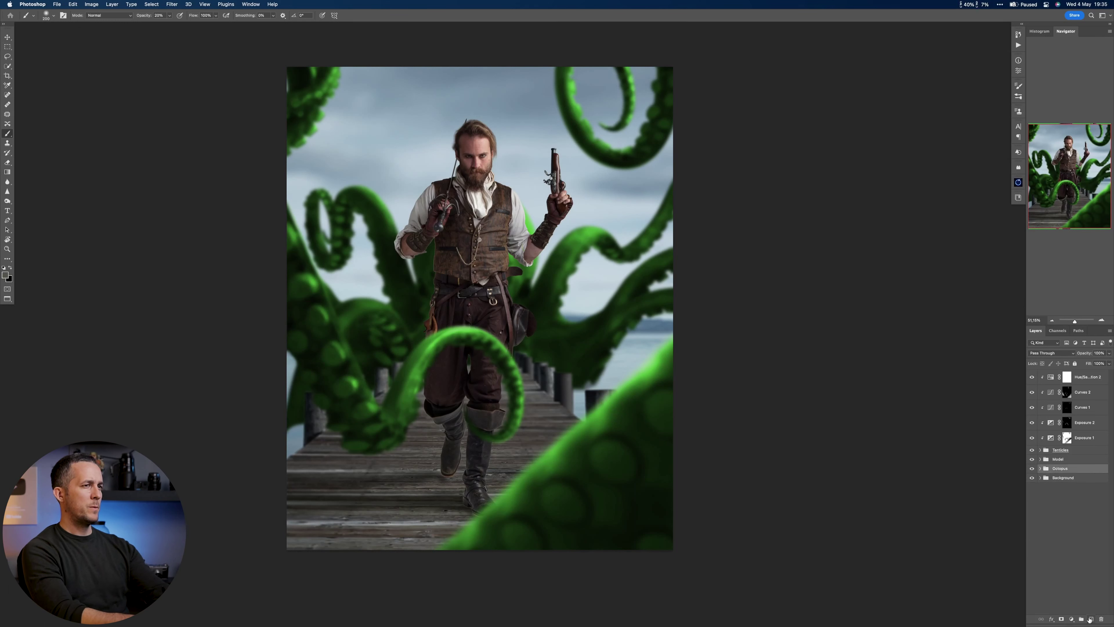
Add a new layer above the Octopus group and name it Mist.
{"action": "left_click", "coordinate": [1092, 618]}
{"action": "double_click", "coordinate": [1057, 471]}
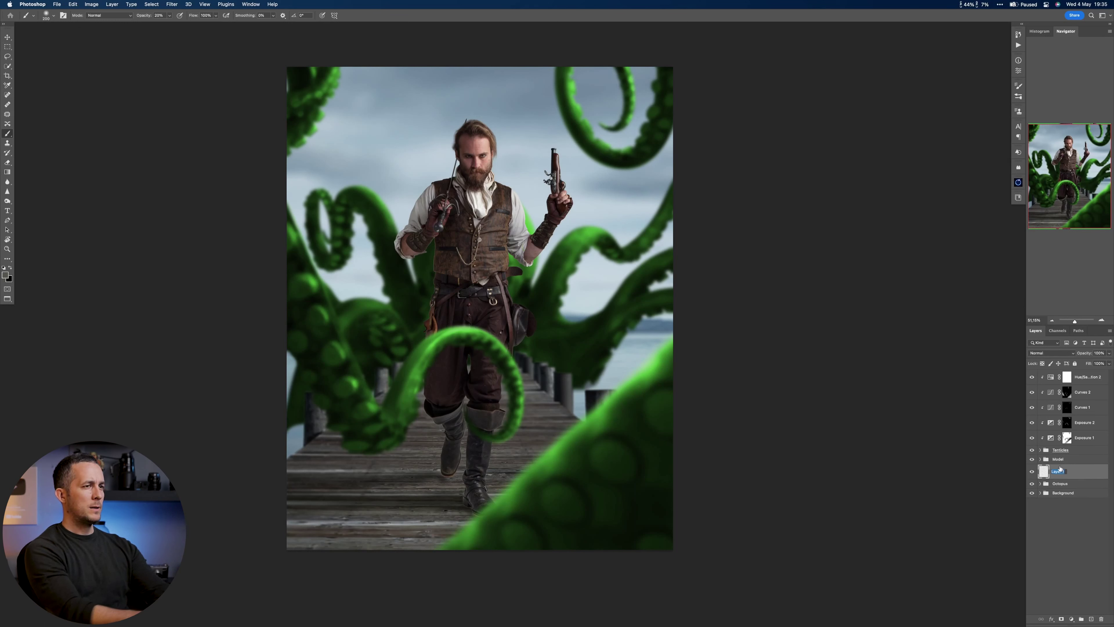
{"action": "type", "text": "Mist"}
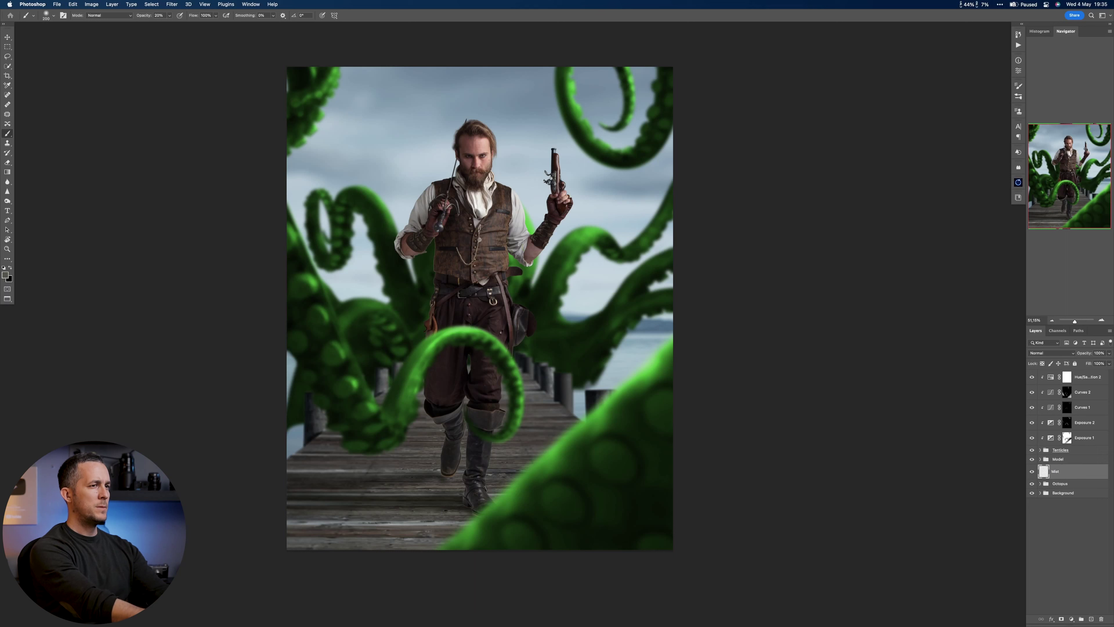
{"action": "right_click", "coordinate": [460, 312]}
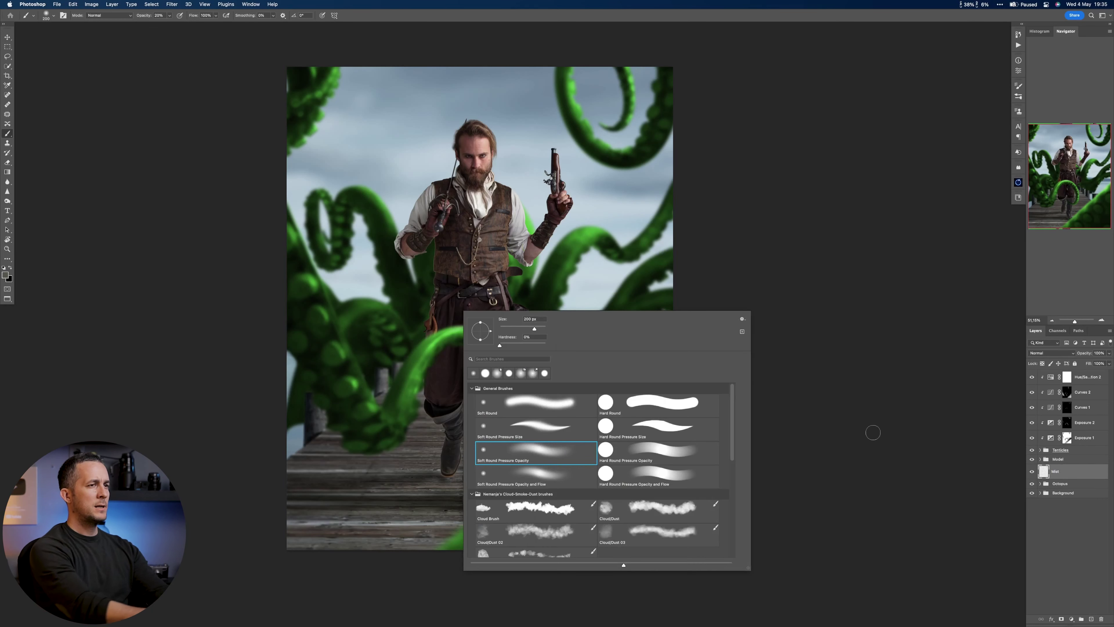
{"action": "key", "text": "Escape"}
{"action": "double_click", "coordinate": [1067, 472]}
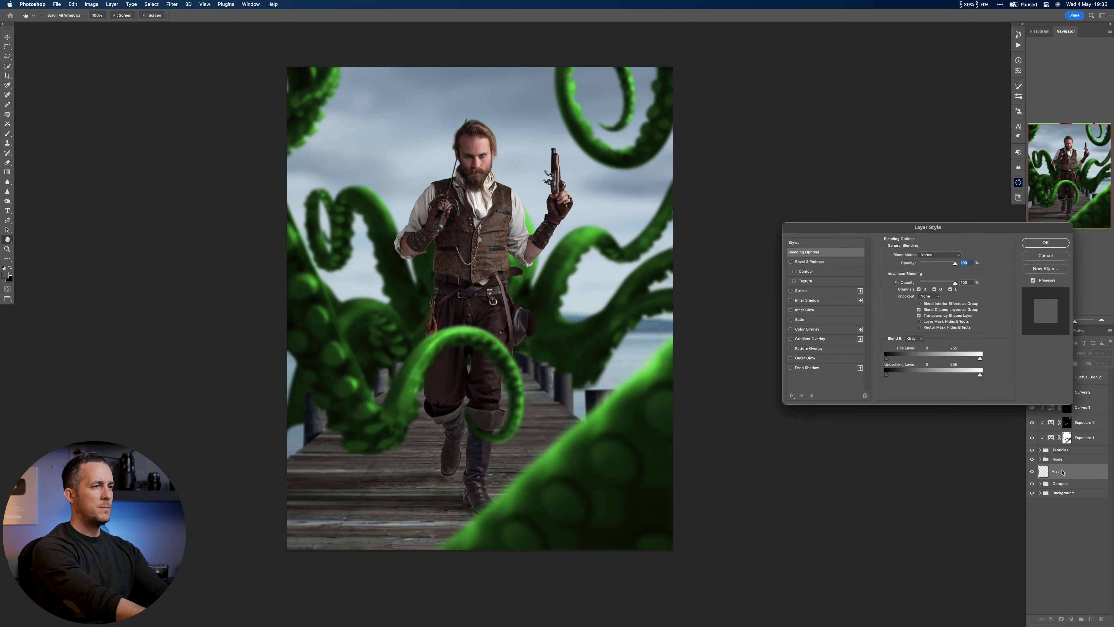
{"action": "key", "text": "Escape"}
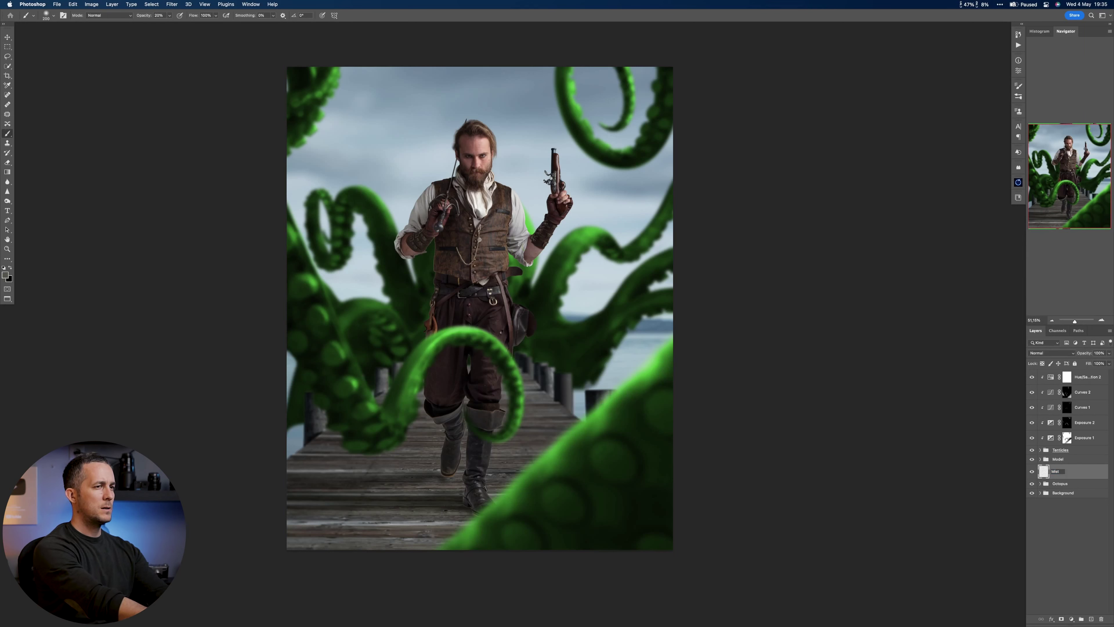
Finish naming the layer Mist/smoke and load a much larger Cloud/Dust brush from the smoke brush set.
{"action": "type", "text": "moke"}
{"action": "key", "text": "Return"}
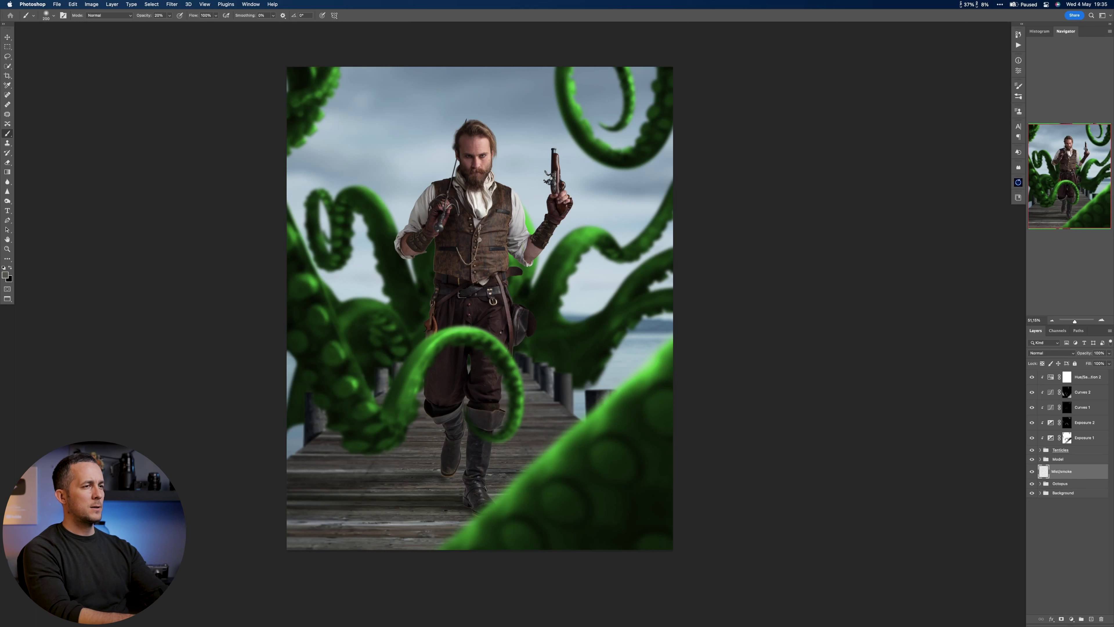
{"action": "right_click", "coordinate": [455, 330]}
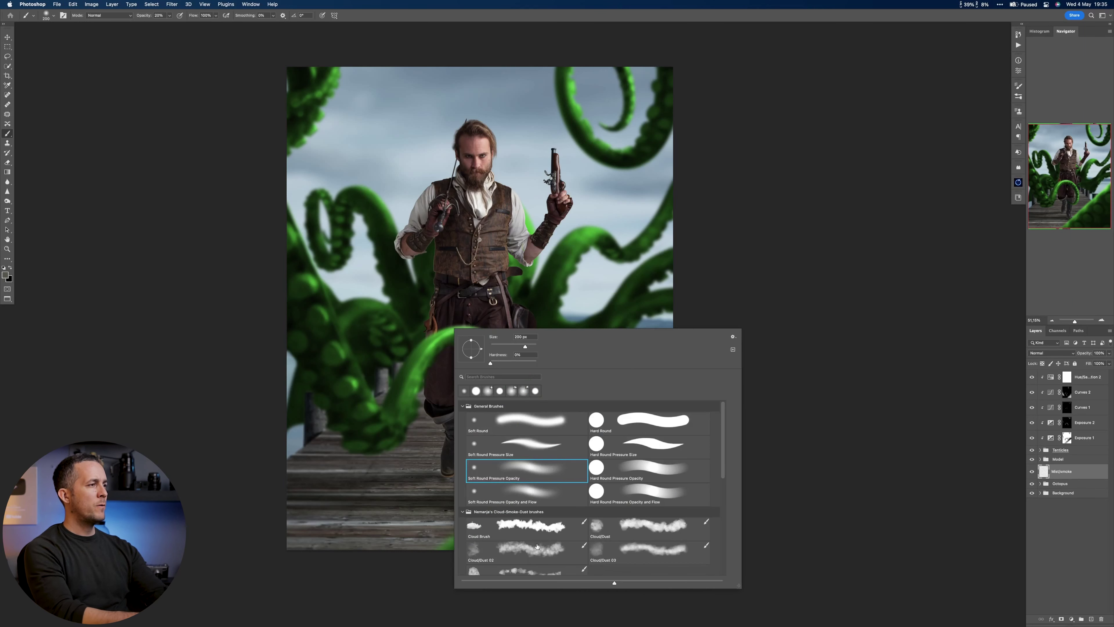
{"action": "left_click", "coordinate": [452, 426]}
{"action": "key", "text": "super+z"}
{"action": "key", "text": "bracketright"}
{"action": "key", "text": "bracketright"}
{"action": "key", "text": "bracketright"}
{"action": "key", "text": "bracketright"}
{"action": "key", "text": "bracketright"}
{"action": "key", "text": "bracketright"}
{"action": "key", "text": "bracketright"}
{"action": "key", "text": "bracketright"}
{"action": "key", "text": "bracketright"}
{"action": "key", "text": "bracketright"}
{"action": "key", "text": "bracketright"}
{"action": "key", "text": "bracketright"}
{"action": "key", "text": "bracketright"}
{"action": "key", "text": "bracketright"}
{"action": "key", "text": "bracketright"}
{"action": "key", "text": "bracketright"}
{"action": "key", "text": "bracketright"}
{"action": "key", "text": "bracketright"}
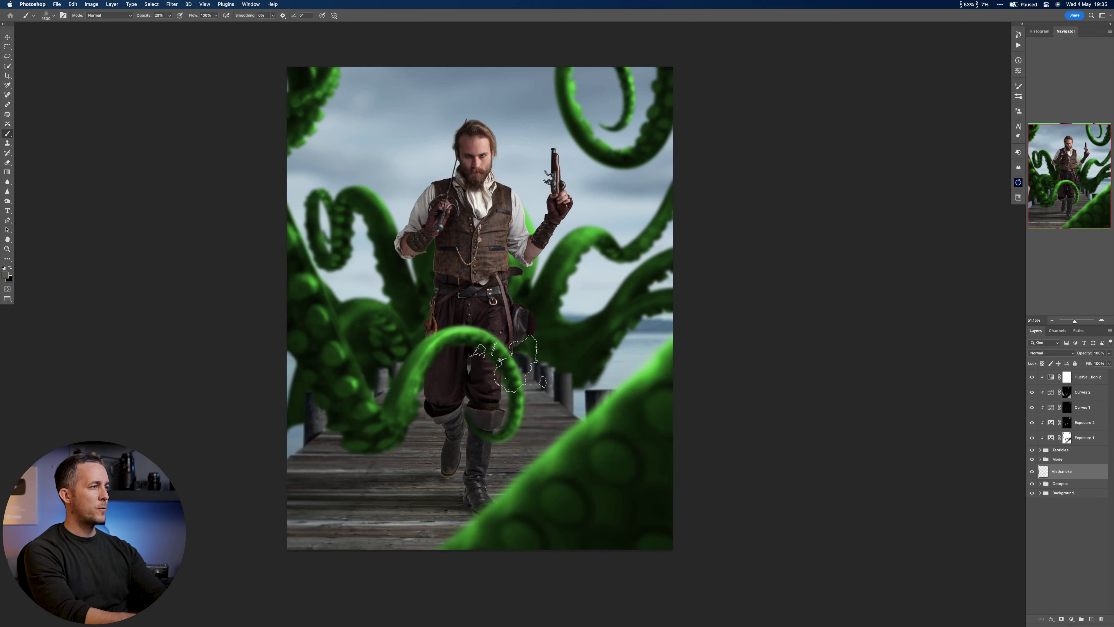
Paint mist over the octopus, sky and pier on the Mist/smoke layer, alternating the foreground and background colours.
{"action": "key", "text": "x"}
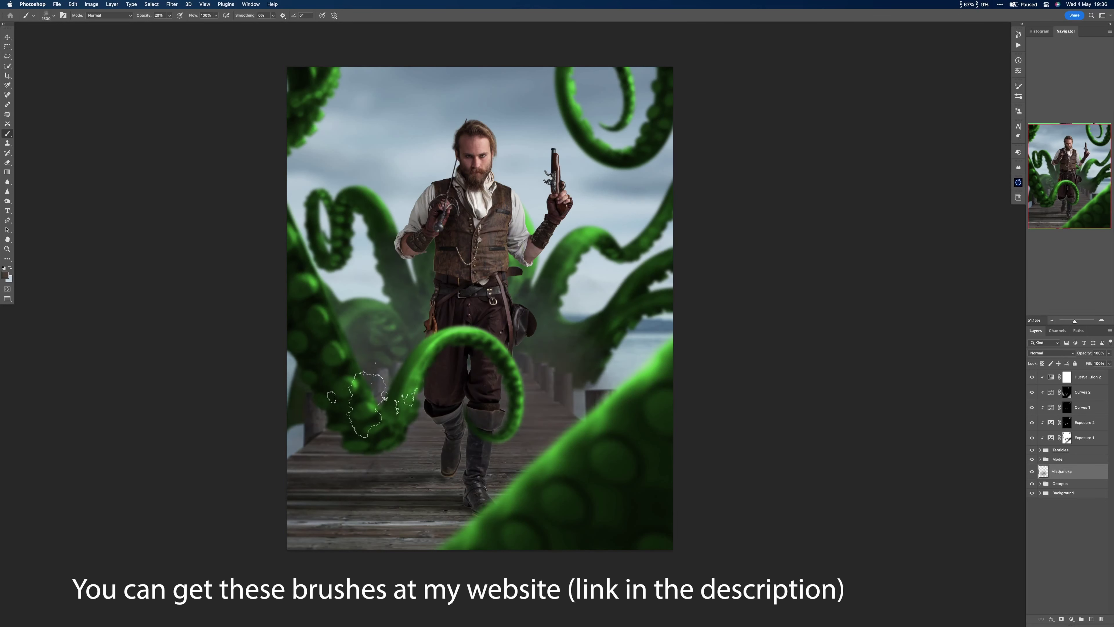
{"action": "left_click", "coordinate": [395, 487]}
{"action": "key", "text": "x"}
{"action": "left_click", "coordinate": [517, 170]}
{"action": "key", "text": "x"}
{"action": "left_click", "coordinate": [582, 331]}
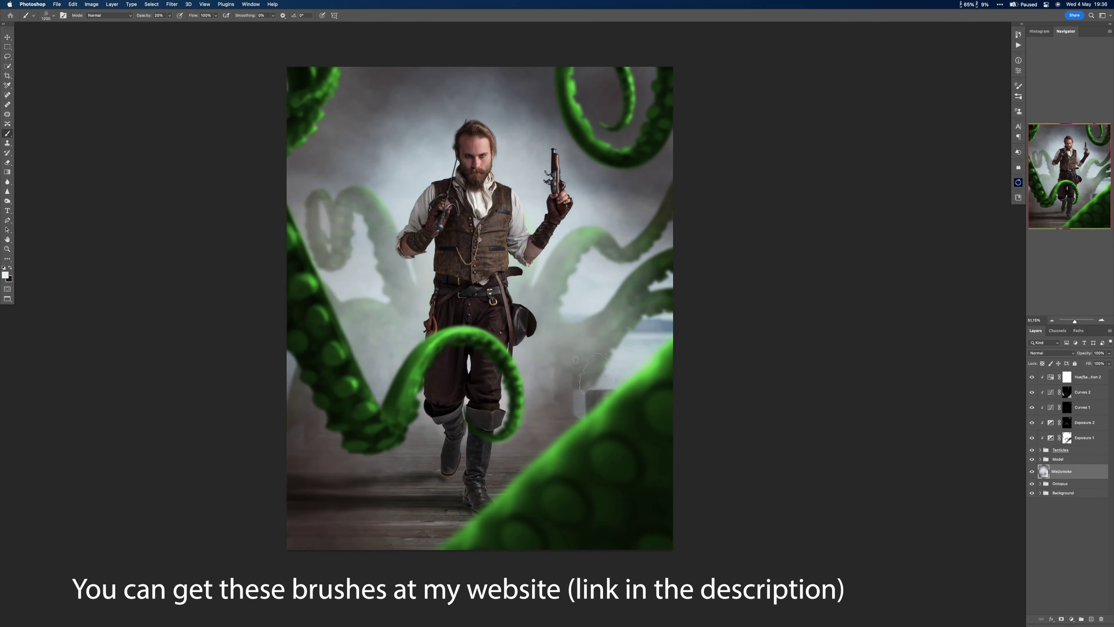
{"action": "key", "text": "bracketleft"}
{"action": "key", "text": "bracketleft"}
{"action": "key", "text": "bracketleft"}
{"action": "key", "text": "x"}
{"action": "left_click", "coordinate": [454, 434]}
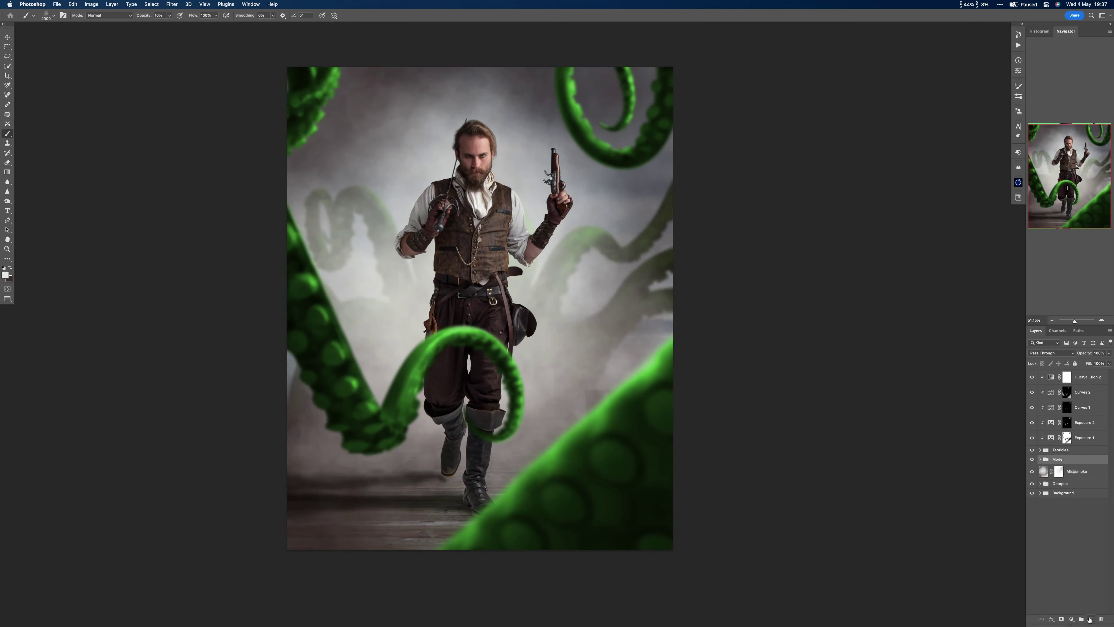
Add a layer named Smoke above the Model group and paint pale smoke over the man's legs and the pier.
{"action": "left_click", "coordinate": [1089, 618]}
{"action": "key", "text": "["}
{"action": "key", "text": "["}
{"action": "left_click", "coordinate": [423, 473]}
{"action": "left_click", "coordinate": [457, 410]}
{"action": "left_click", "coordinate": [455, 390]}
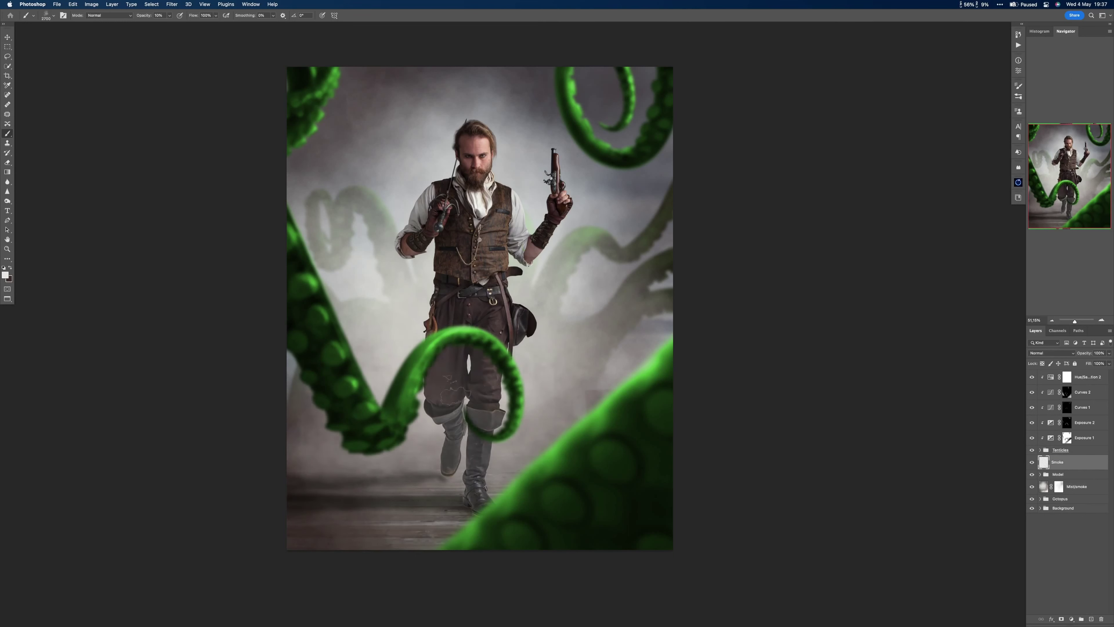
{"action": "left_click", "coordinate": [456, 386]}
{"action": "left_click", "coordinate": [458, 419]}
{"action": "left_click", "coordinate": [263, 428]}
{"action": "left_click", "coordinate": [450, 451]}
{"action": "key", "text": "."}
{"action": "left_click", "coordinate": [729, 307]}
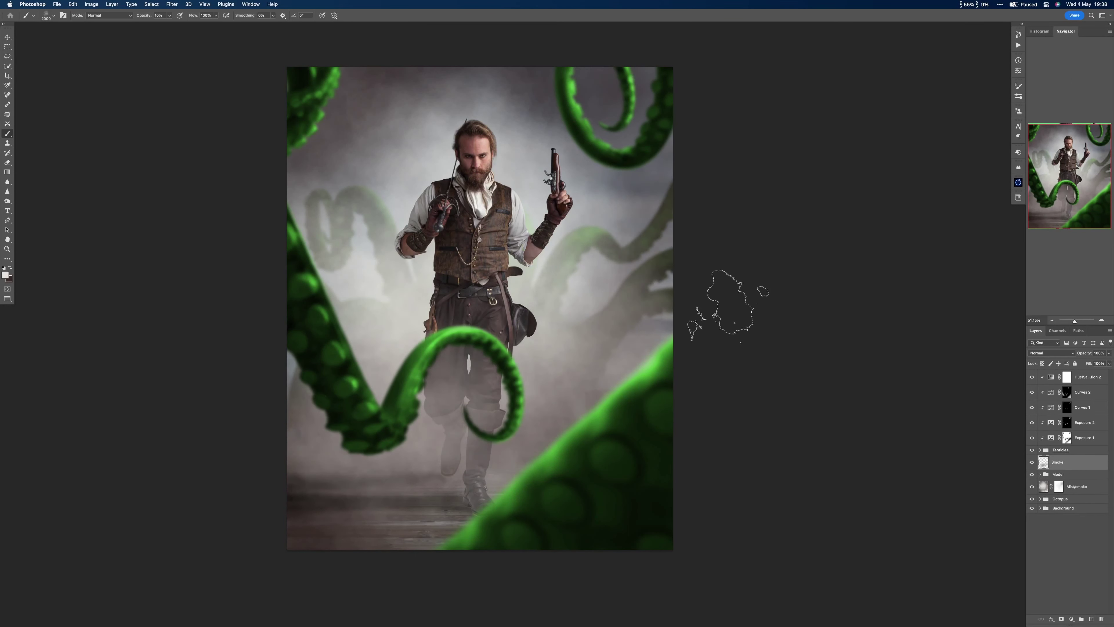
Add another layer named Smoke above all the tentacle adjustments and shrink the smoke brush.
{"action": "left_click", "coordinate": [1050, 380]}
{"action": "key", "text": "x"}
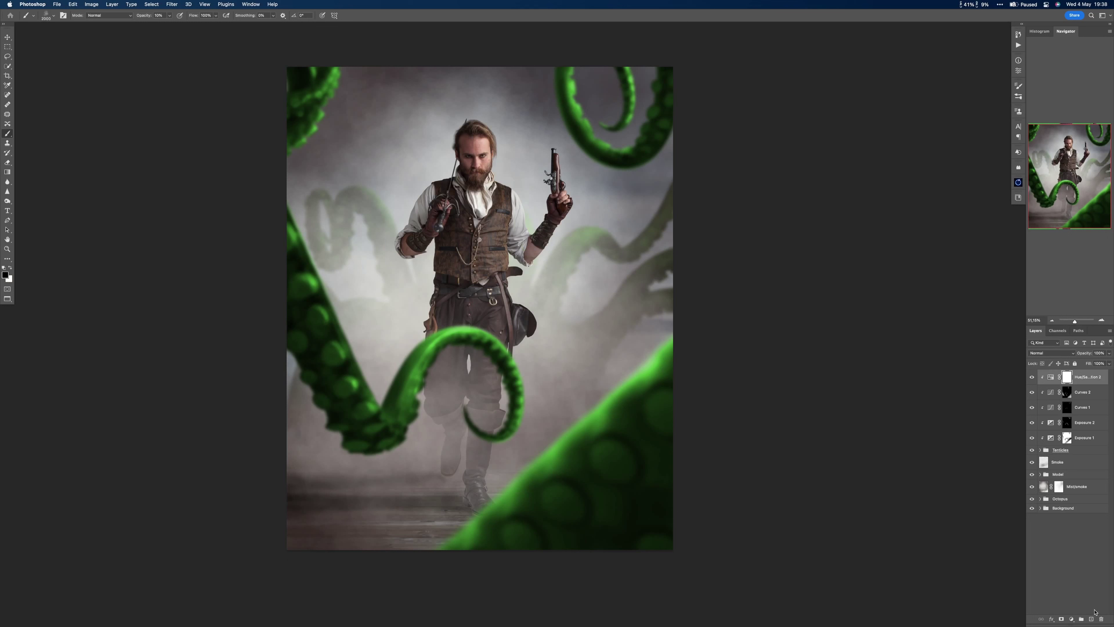
{"action": "left_click", "coordinate": [1092, 619]}
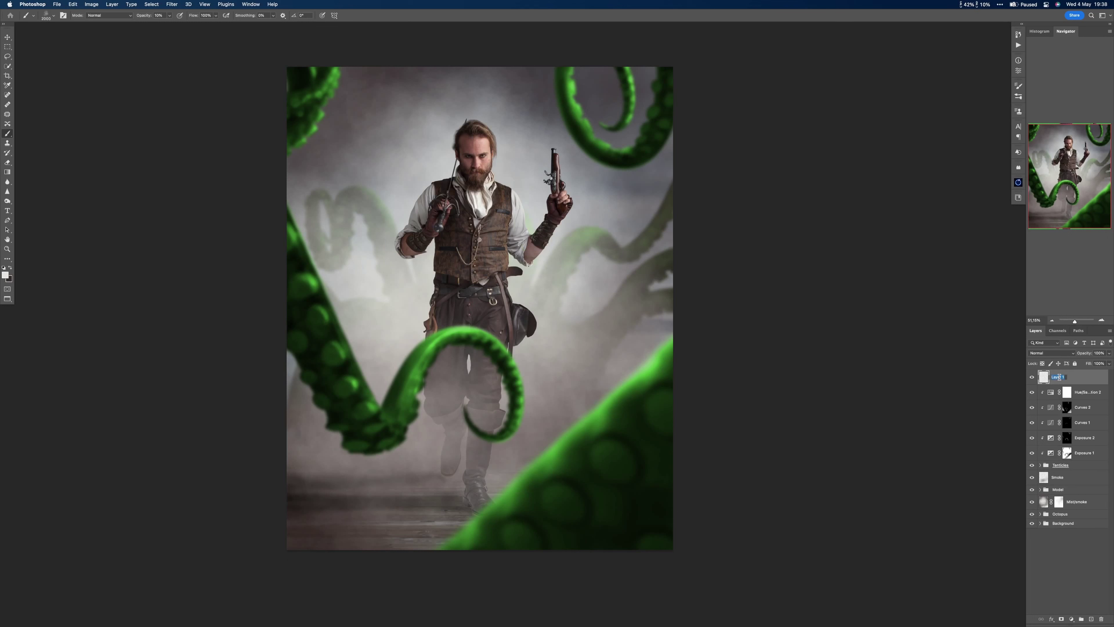
{"action": "type", "text": "Sm"}
{"action": "key", "text": "Return"}
{"action": "key", "text": "bracketleft"}
{"action": "key", "text": "bracketleft"}
{"action": "key", "text": "bracketleft"}
{"action": "key", "text": "bracketleft"}
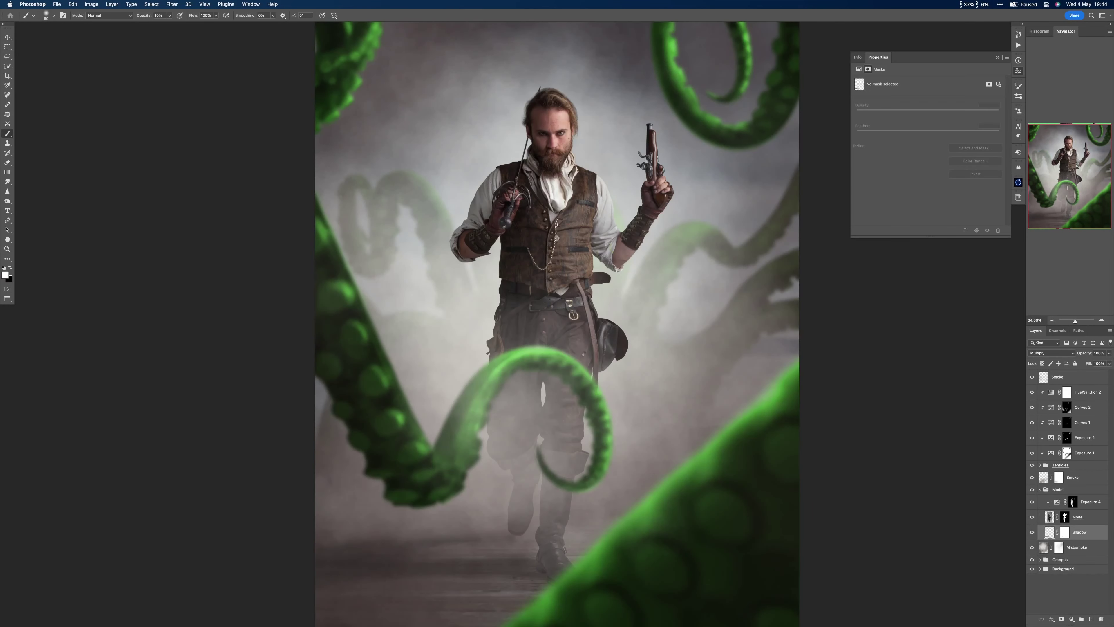
Place the red nebula image, enlarge it past the canvas sides and move its layer beneath Mist/smoke.
{"action": "key", "text": "Tab"}
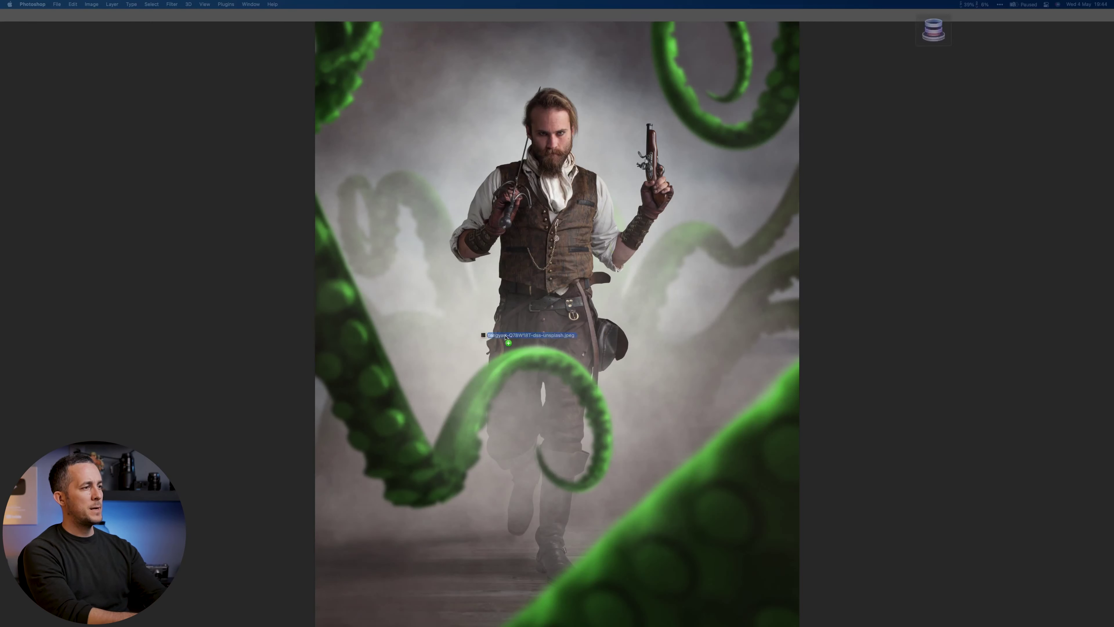
{"action": "key", "text": "Tab"}
{"action": "key", "text": "super+t"}
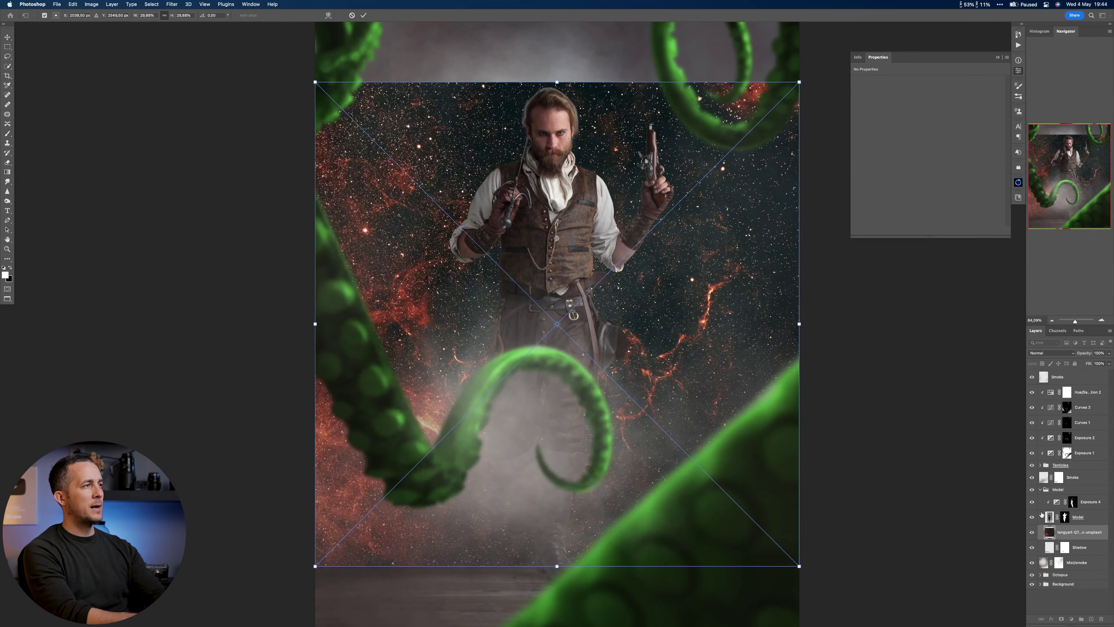
{"action": "left_click_drag", "start_coordinate": [800, 324], "coordinate": [849, 324]}
{"action": "key", "text": "Return"}
{"action": "left_click_drag", "start_coordinate": [1049, 527], "coordinate": [1052, 571]}
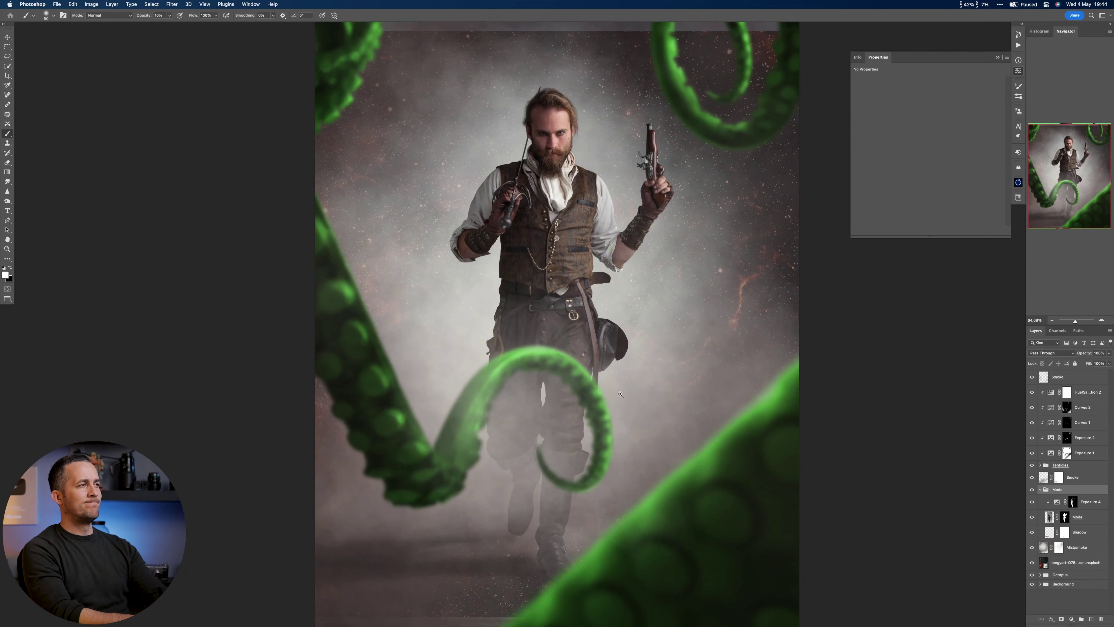
Set the nebula layer's blend mode to Screen.
{"action": "scroll", "coordinate": [633, 387], "scroll_direction": "down", "scroll_amount": 3}
{"action": "left_click_drag", "start_coordinate": [633, 387], "coordinate": [596, 405]}
{"action": "left_click", "coordinate": [1075, 563]}
{"action": "left_click", "coordinate": [1051, 353]}
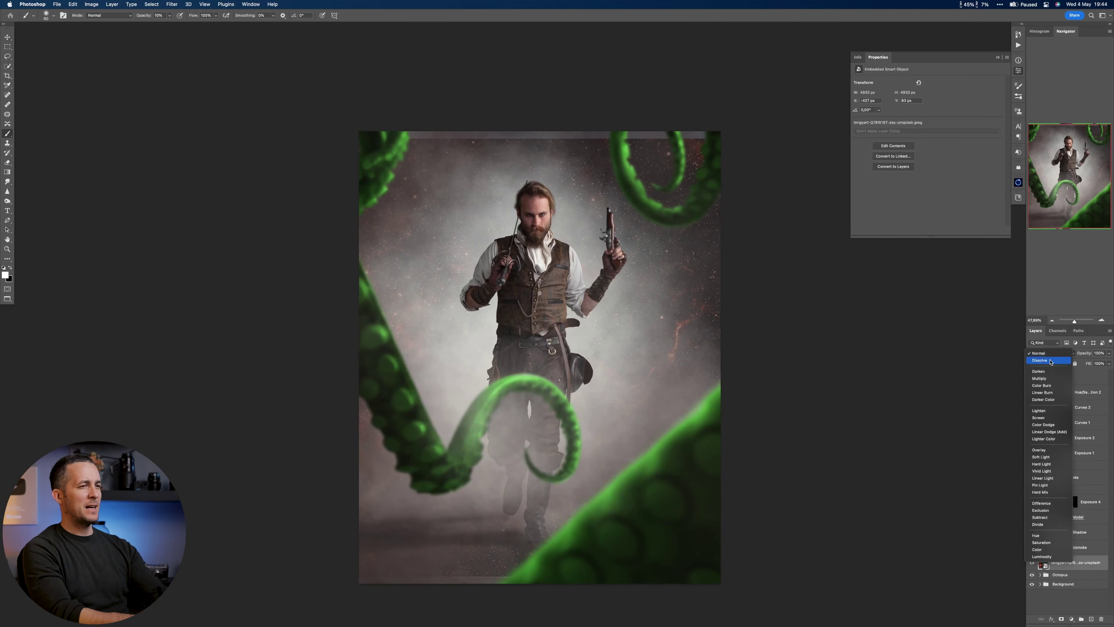
{"action": "left_click", "coordinate": [1038, 417]}
Enlarge the nebula image a little so that it covers the full height of the canvas.
{"action": "key", "text": "ctrl+t"}
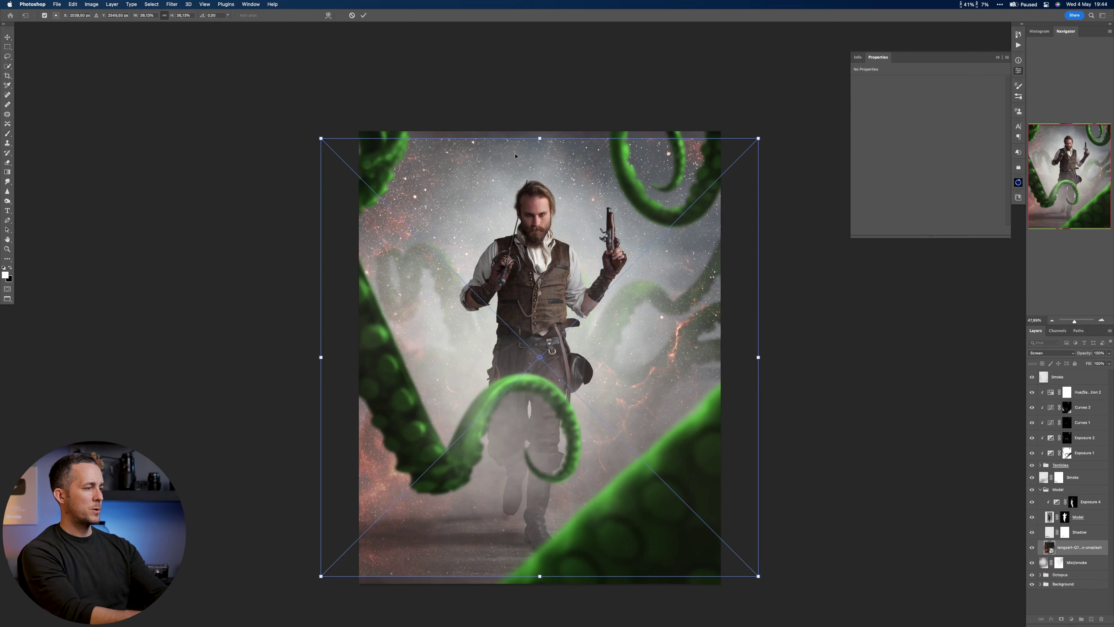
{"action": "left_click_drag", "start_coordinate": [540, 137], "coordinate": [540, 126]}
{"action": "mouse_move", "coordinate": [761, 360]}
{"action": "left_mouse_down"}
{"action": "mouse_move", "coordinate": [732, 362]}
{"action": "mouse_move", "coordinate": [764, 363]}
{"action": "left_mouse_up"}
{"action": "mouse_move", "coordinate": [671, 363]}
{"action": "left_mouse_down"}
{"action": "mouse_move", "coordinate": [714, 364]}
{"action": "mouse_move", "coordinate": [675, 363]}
{"action": "mouse_move", "coordinate": [678, 345]}
{"action": "left_mouse_up"}
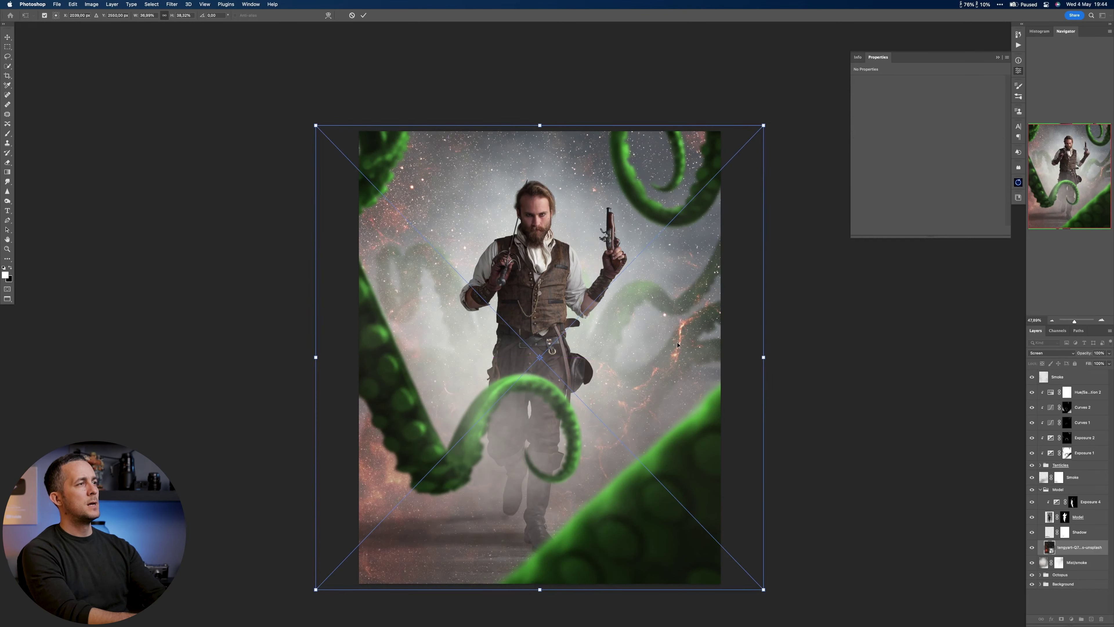
{"action": "key", "text": "Return"}
{"action": "key", "text": "b"}
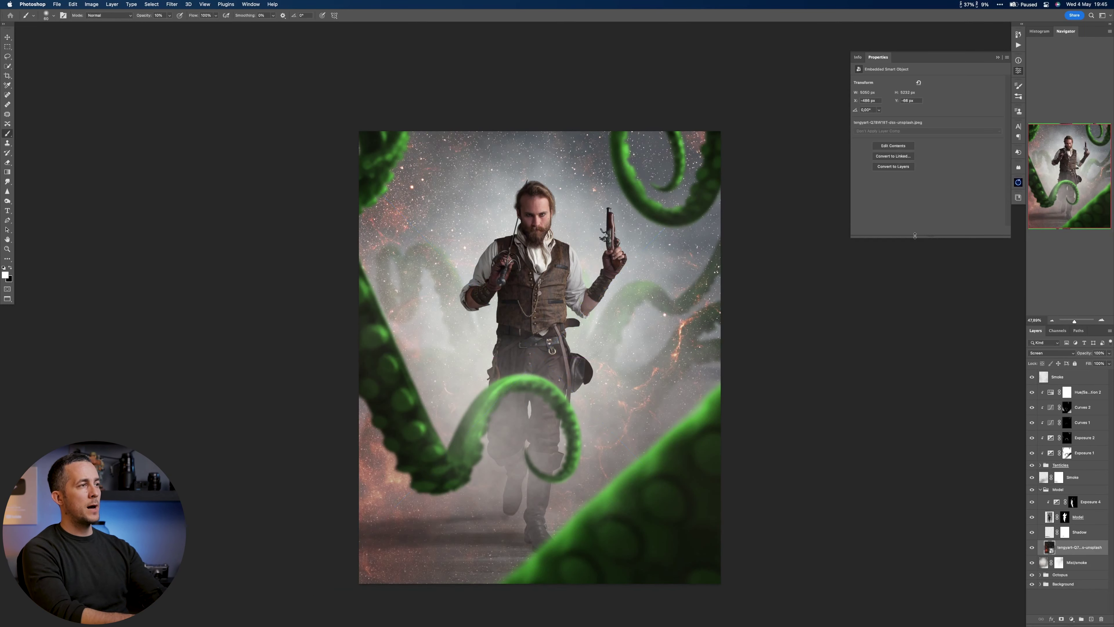
Clip a Levels adjustment to the nebula layer, raising the black input and brightening the midtones for stronger contrast.
{"action": "left_click", "coordinate": [1071, 619]}
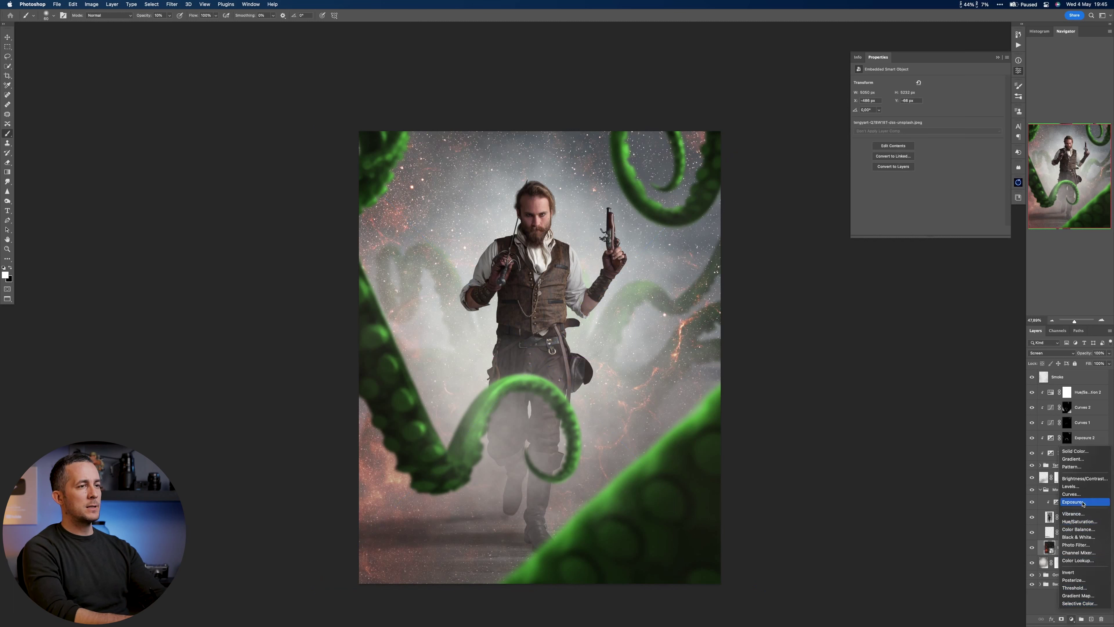
{"action": "left_click", "coordinate": [1070, 487]}
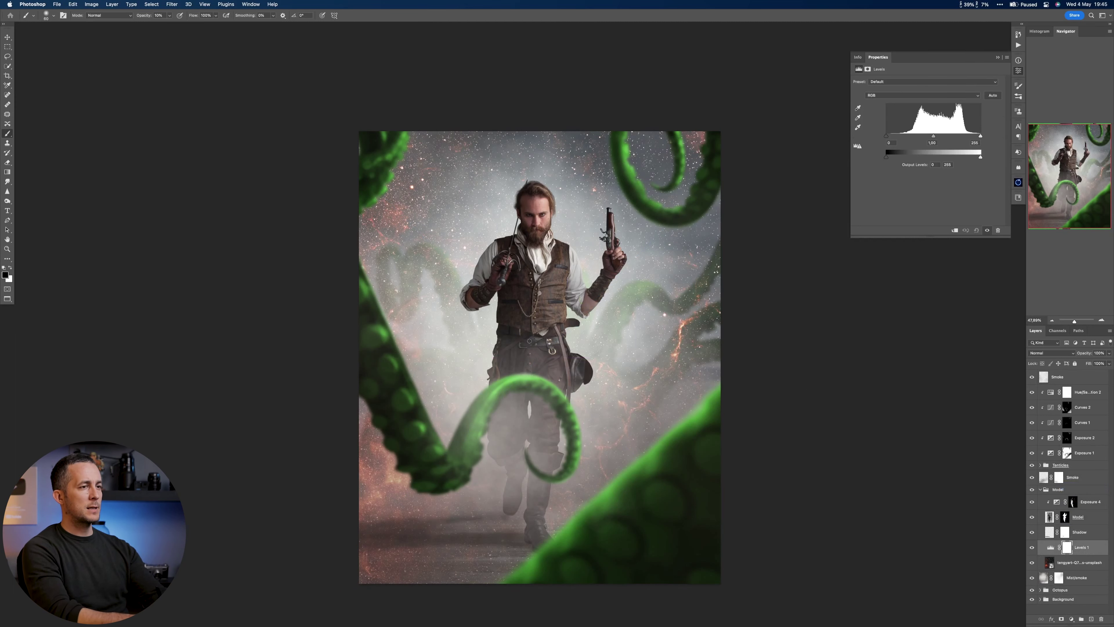
{"action": "key", "text": "super+alt+g"}
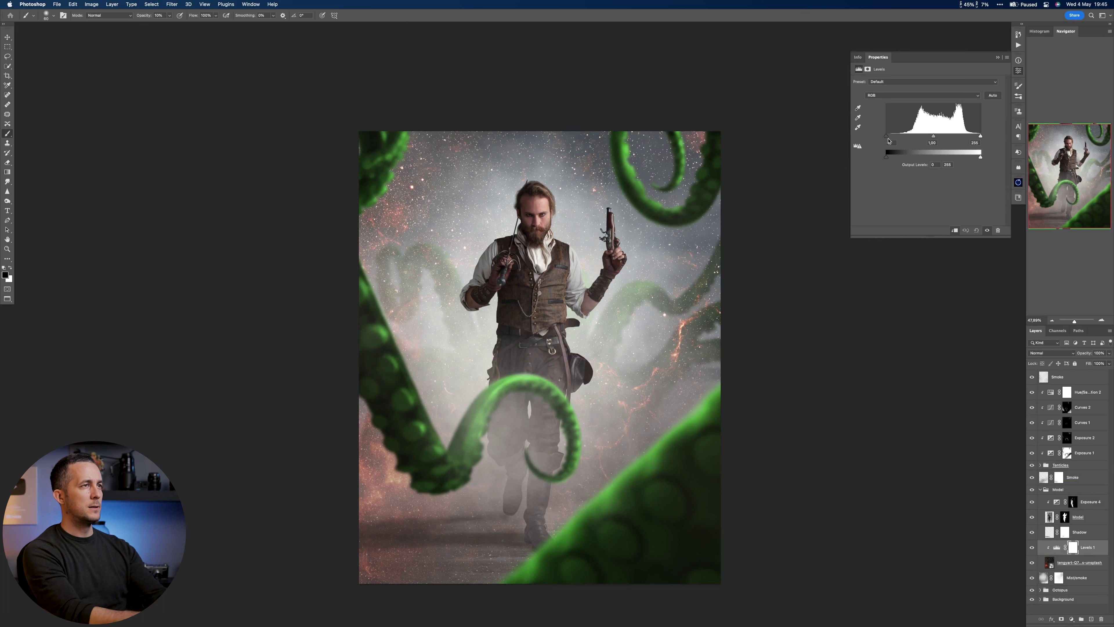
{"action": "left_click_drag", "start_coordinate": [895, 137], "coordinate": [915, 136]}
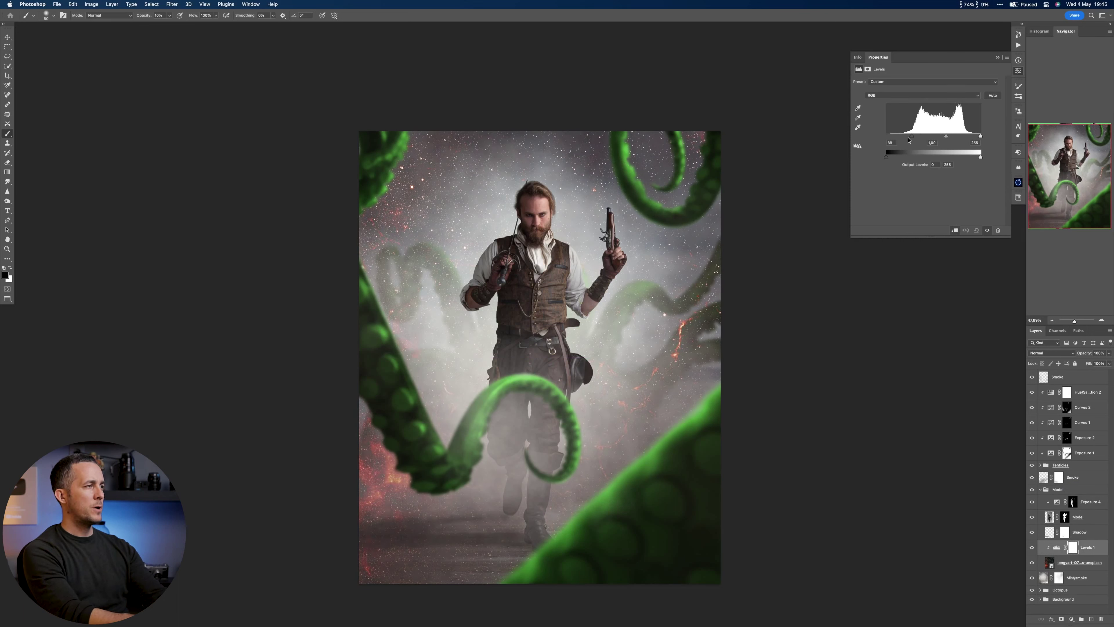
{"action": "left_click_drag", "start_coordinate": [943, 136], "coordinate": [920, 138]}
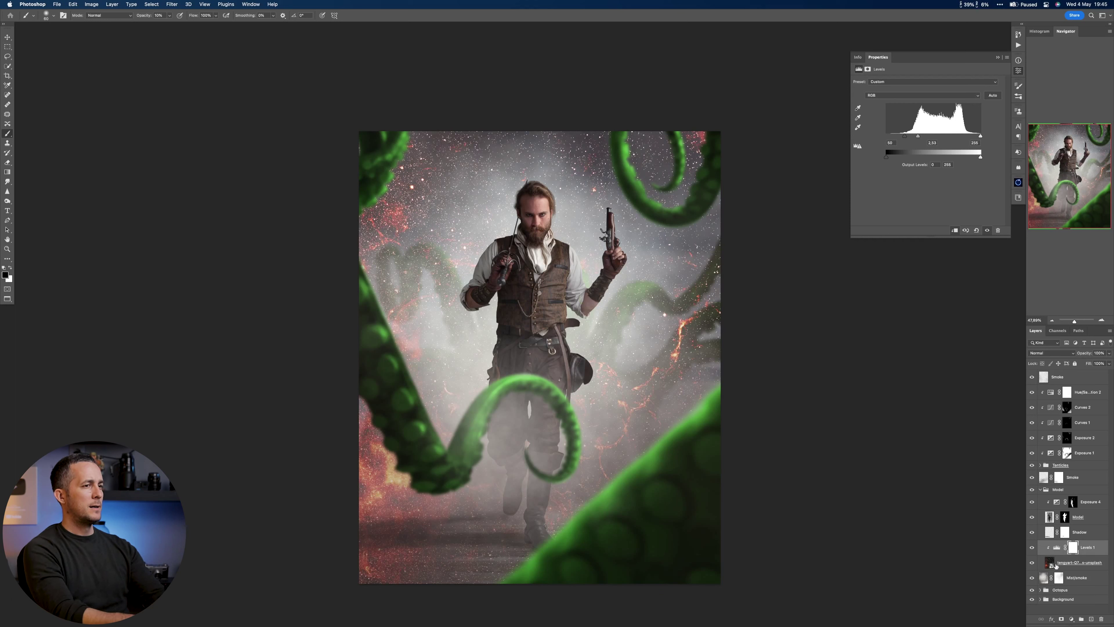
Apply a Gaussian Blur with a 10-pixel radius to the nebula layer.
{"action": "left_click", "coordinate": [1056, 565]}
{"action": "left_click", "coordinate": [172, 4]}
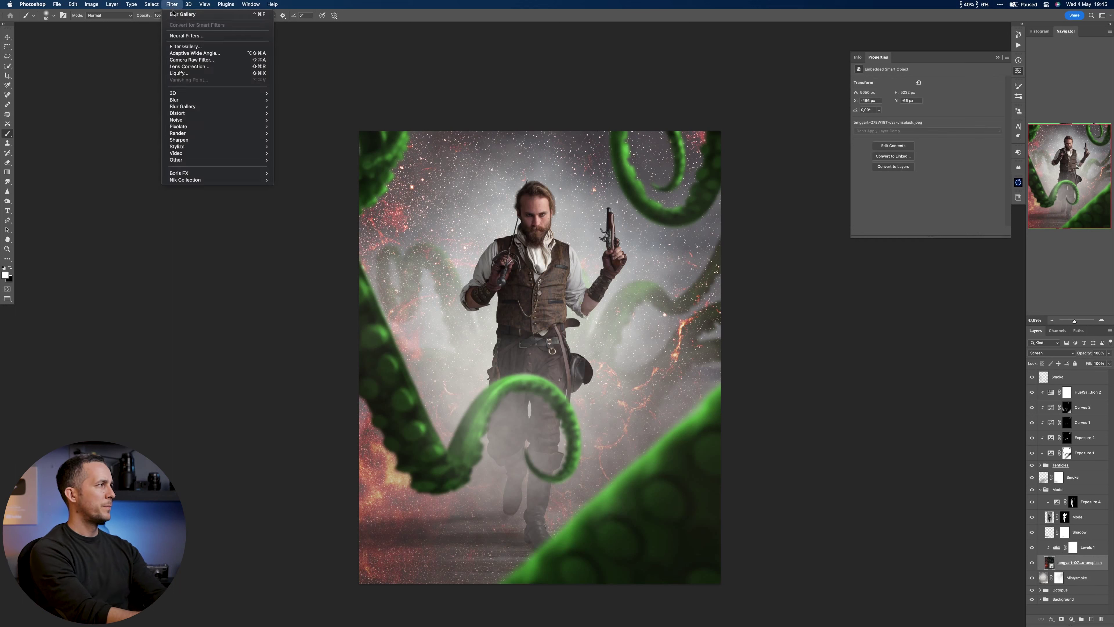
{"action": "mouse_move", "coordinate": [246, 100]}
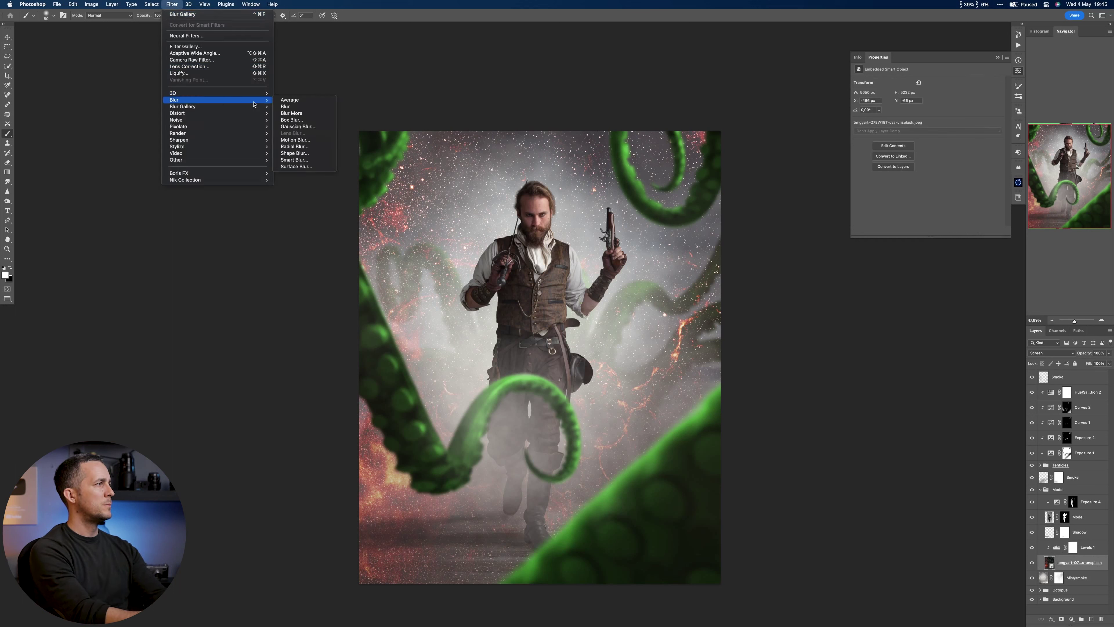
{"action": "left_click", "coordinate": [297, 127]}
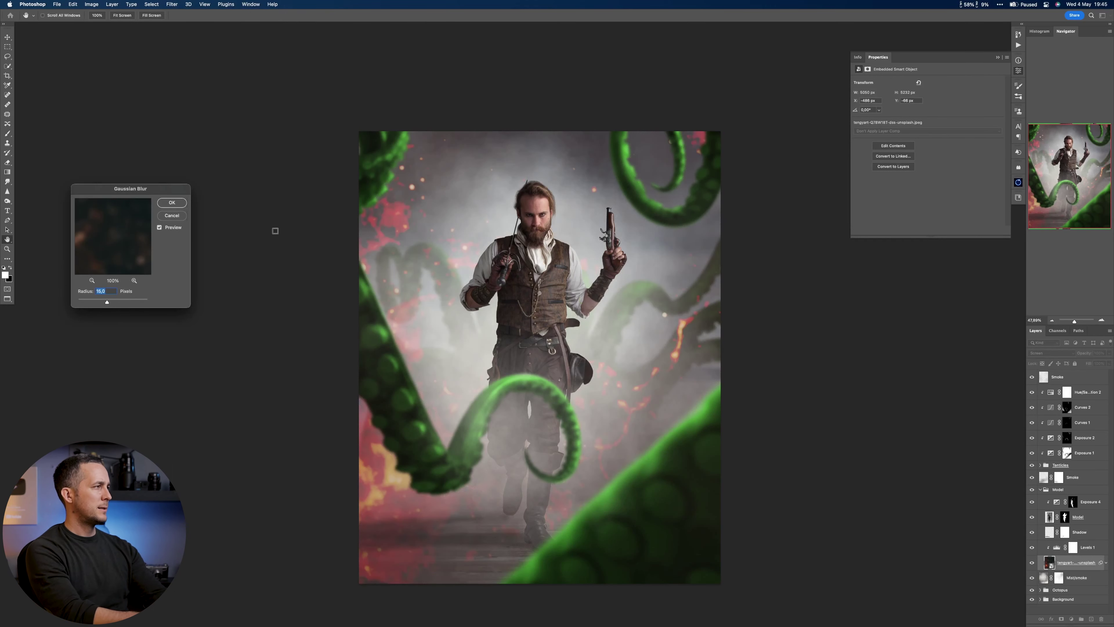
{"action": "type", "text": "10"}
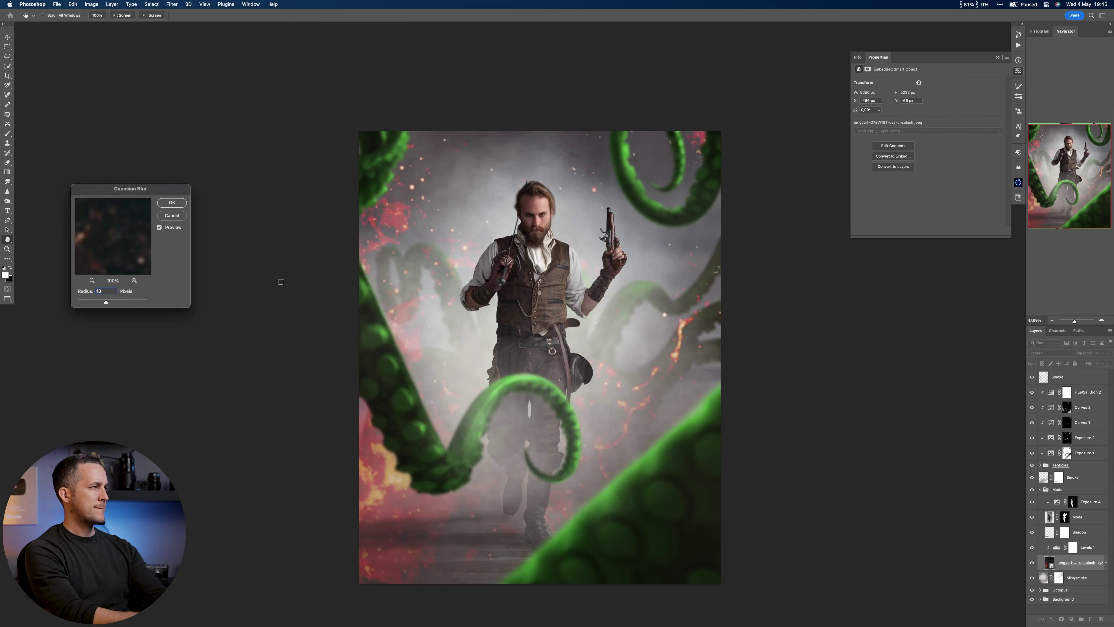
{"action": "left_click", "coordinate": [171, 203]}
{"action": "key", "text": "b"}
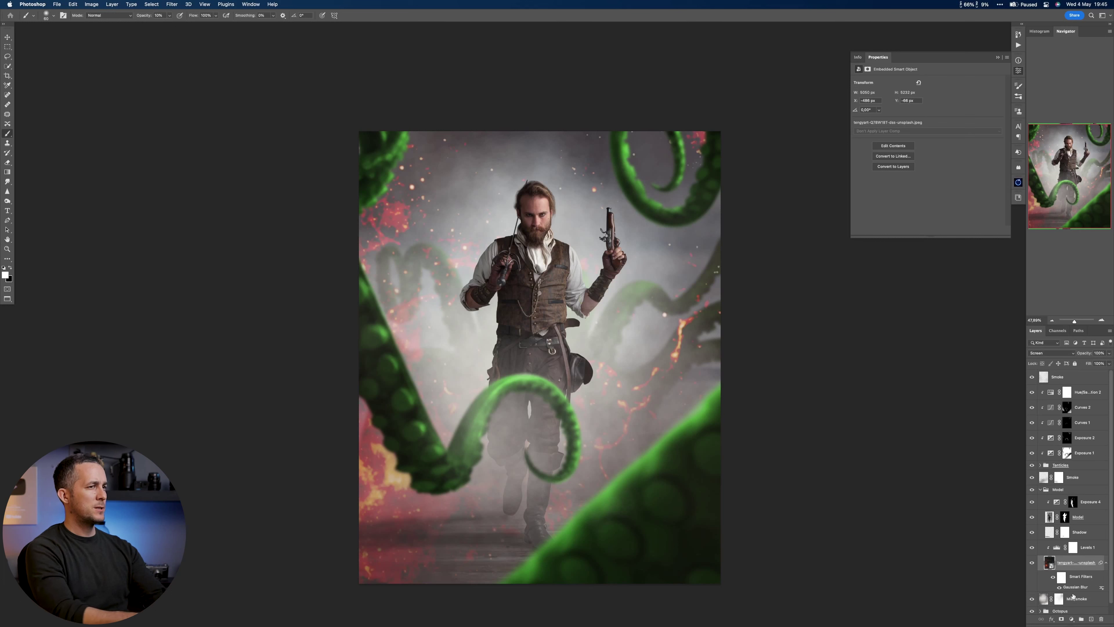
Clip a Hue/Saturation adjustment to the nebula layer and colorize it green with a saturation of 25.
{"action": "left_click", "coordinate": [1074, 618]}
{"action": "left_click", "coordinate": [1080, 522]}
{"action": "left_click", "coordinate": [902, 147]}
{"action": "left_click", "coordinate": [903, 109]}
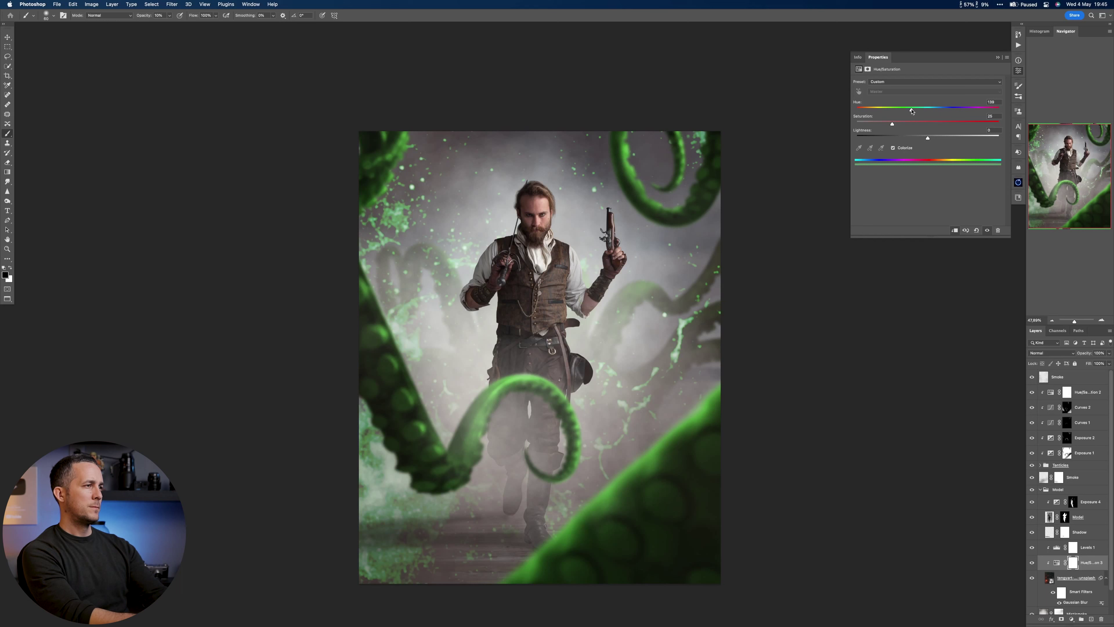
{"action": "left_click_drag", "start_coordinate": [875, 125], "coordinate": [841, 132]}
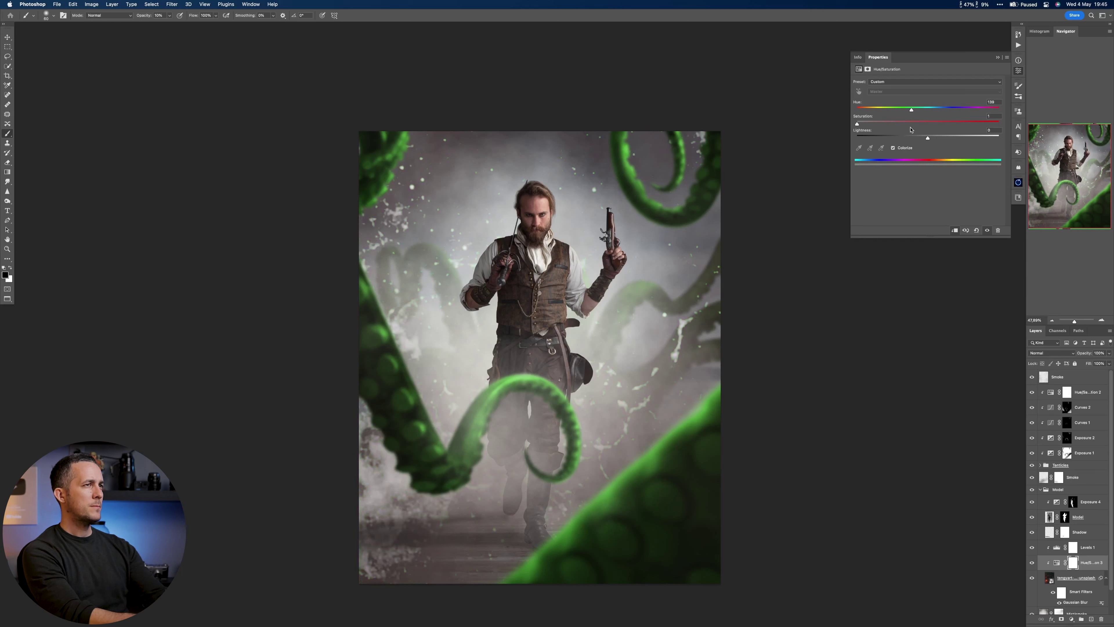
{"action": "key", "text": "super+z"}
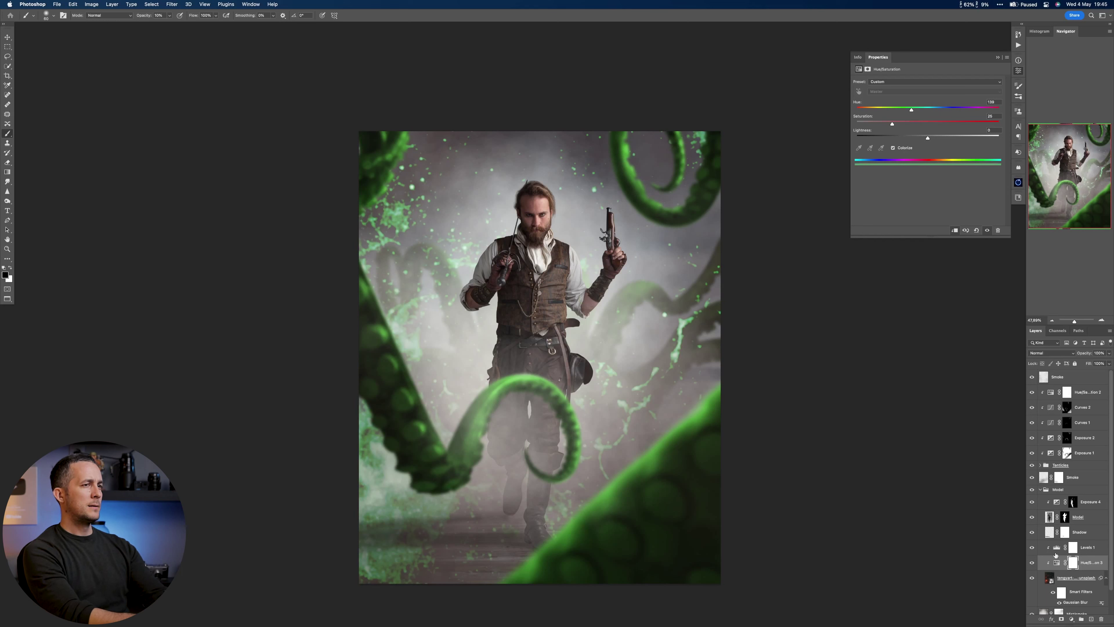
Reduce the nebula layer's Gaussian Blur radius to slightly below 10 pixels.
{"action": "double_click", "coordinate": [1076, 602]}
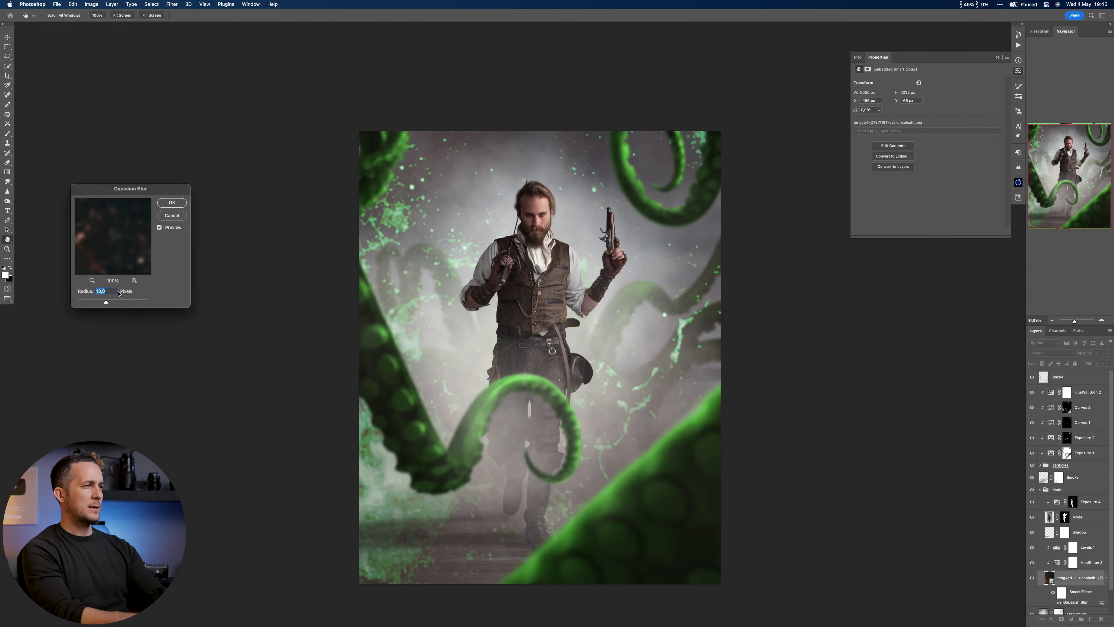
{"action": "left_click_drag", "start_coordinate": [106, 302], "coordinate": [93, 301]}
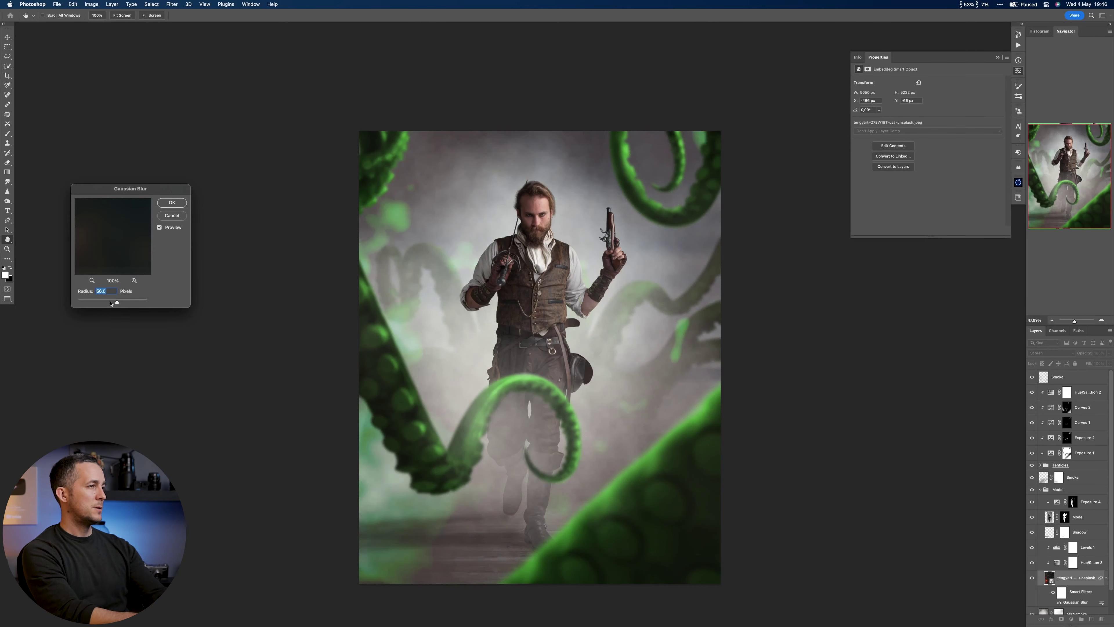
{"action": "left_click_drag", "start_coordinate": [108, 302], "coordinate": [106, 301]}
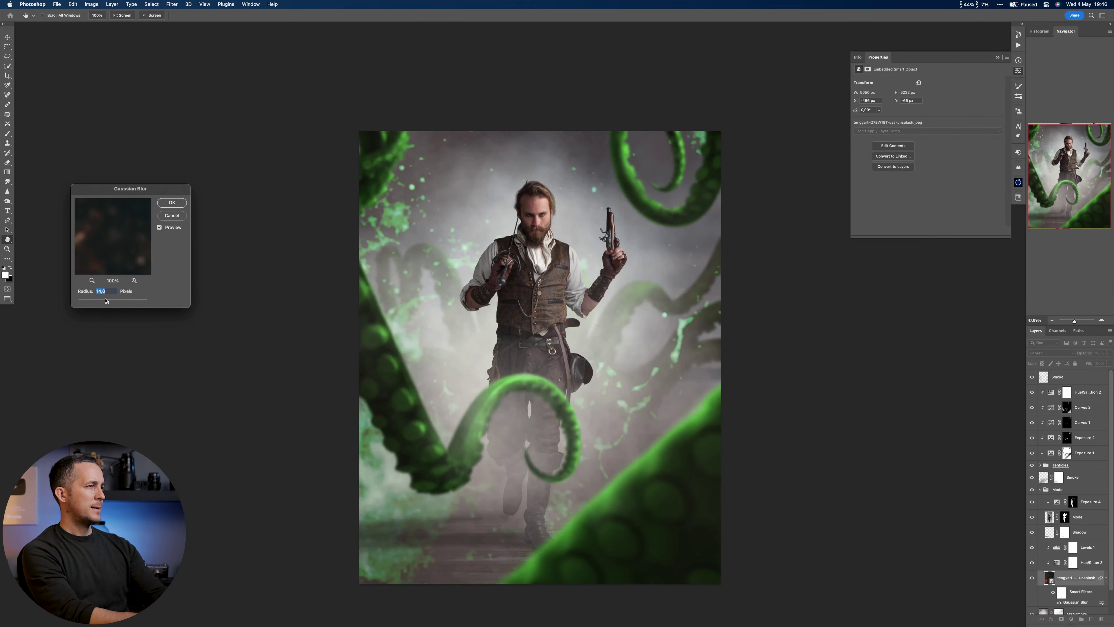
{"action": "left_click", "coordinate": [172, 203]}
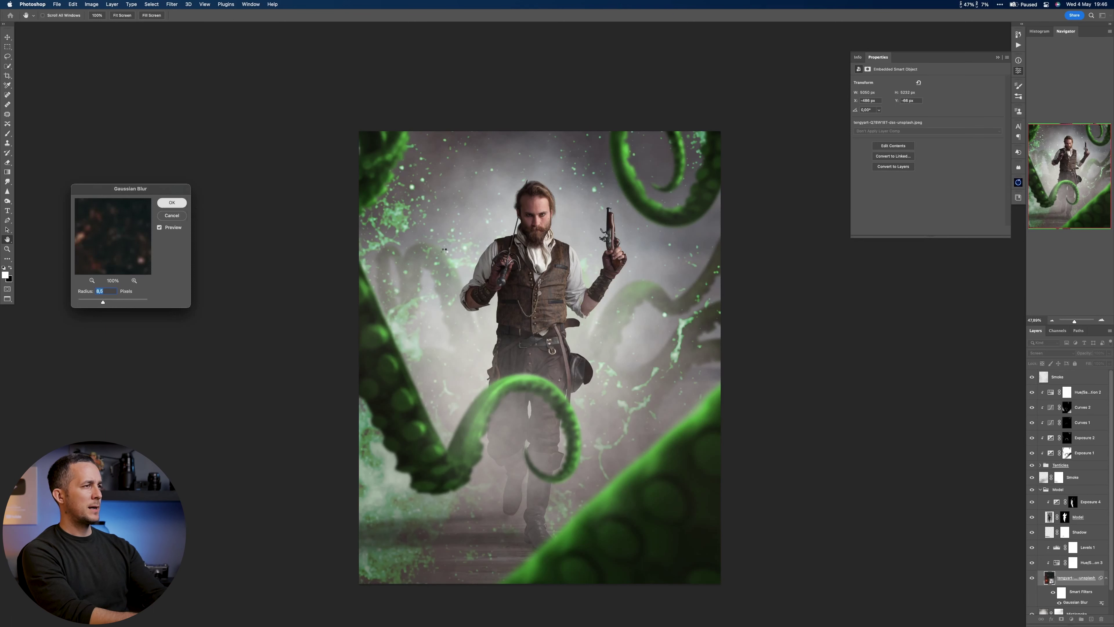
Readjust the nebula layer's clipped Levels, lowering the black and white inputs to brighten the green particles.
{"action": "left_click", "coordinate": [1048, 564]}
{"action": "left_click", "coordinate": [1053, 548]}
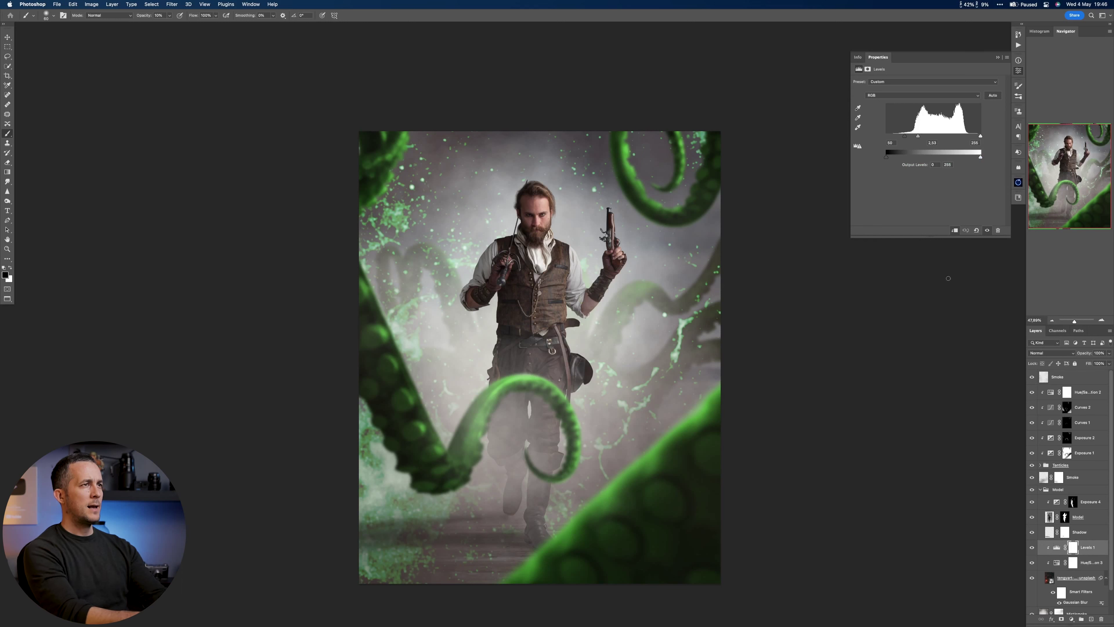
{"action": "left_click_drag", "start_coordinate": [905, 139], "coordinate": [938, 137]}
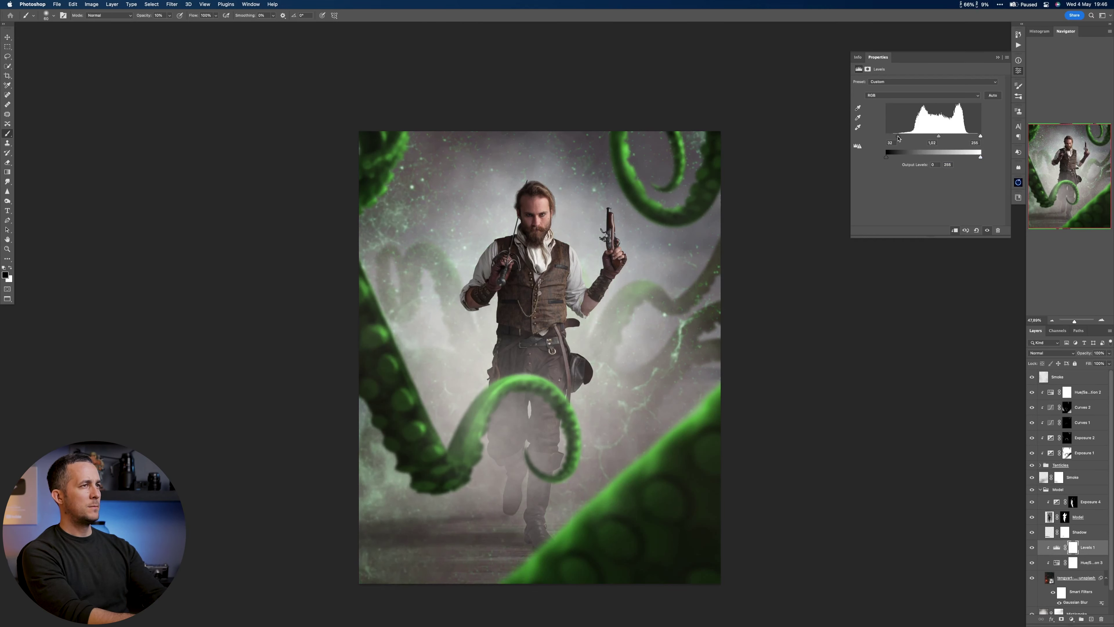
{"action": "left_click_drag", "start_coordinate": [979, 136], "coordinate": [908, 139]}
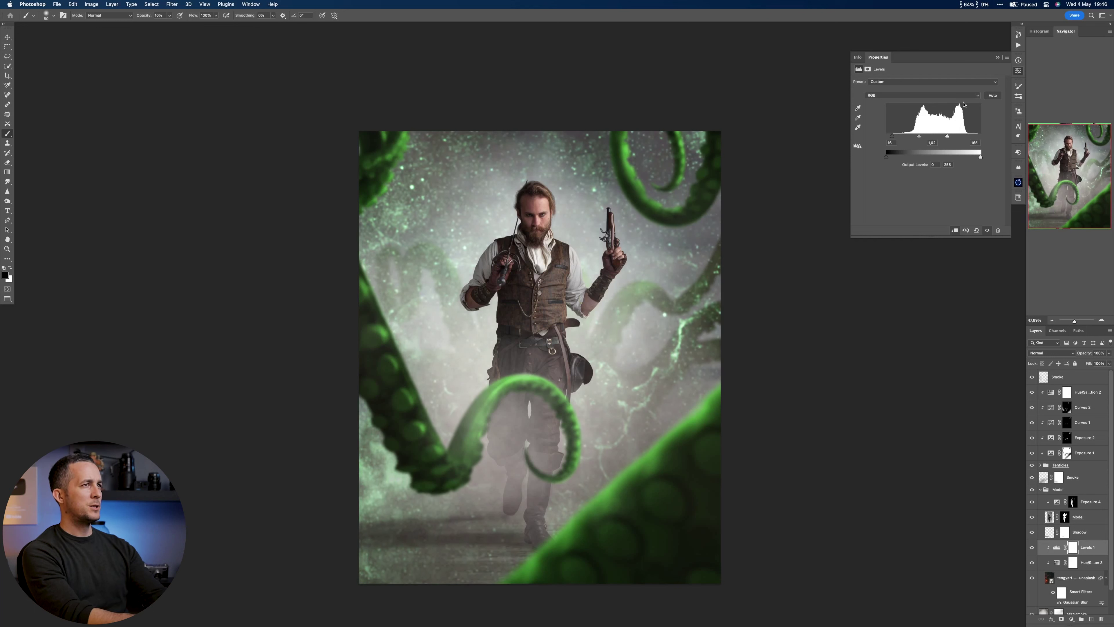
{"action": "left_click", "coordinate": [997, 57]}
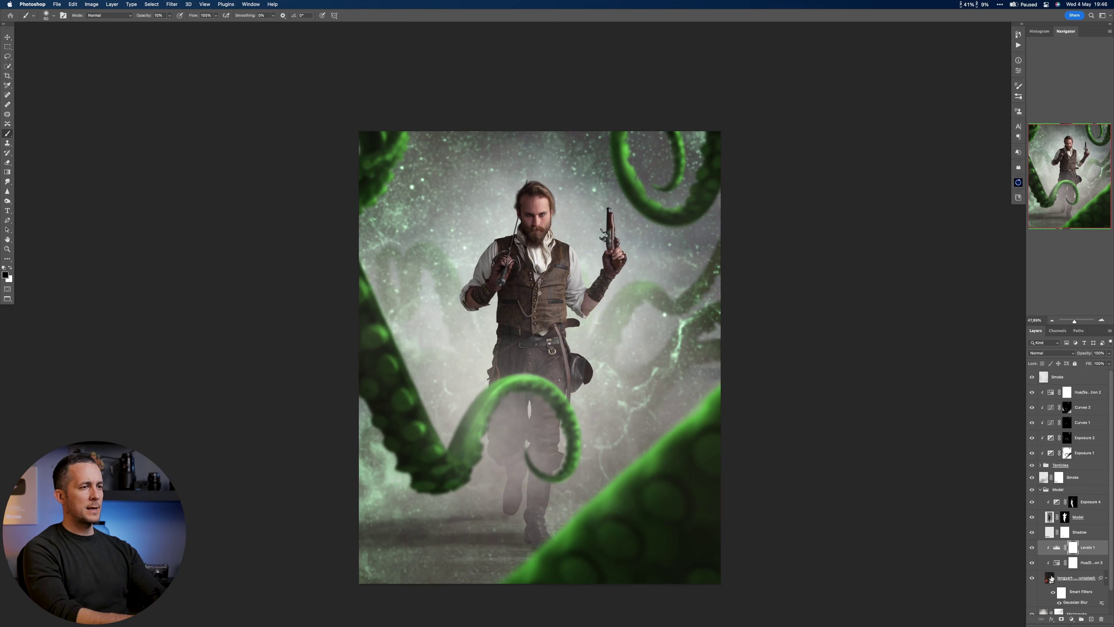
Add a mask to the nebula layer and paint with a soft black brush to reduce particles above and beside the man.
{"action": "left_click", "coordinate": [1051, 580]}
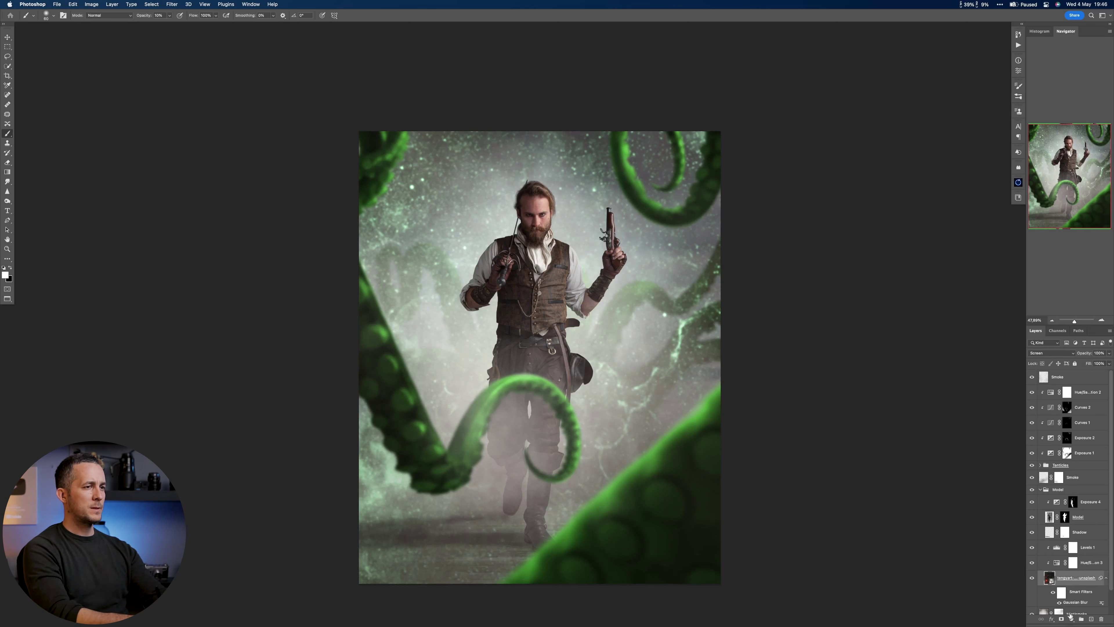
{"action": "left_click", "coordinate": [1061, 620]}
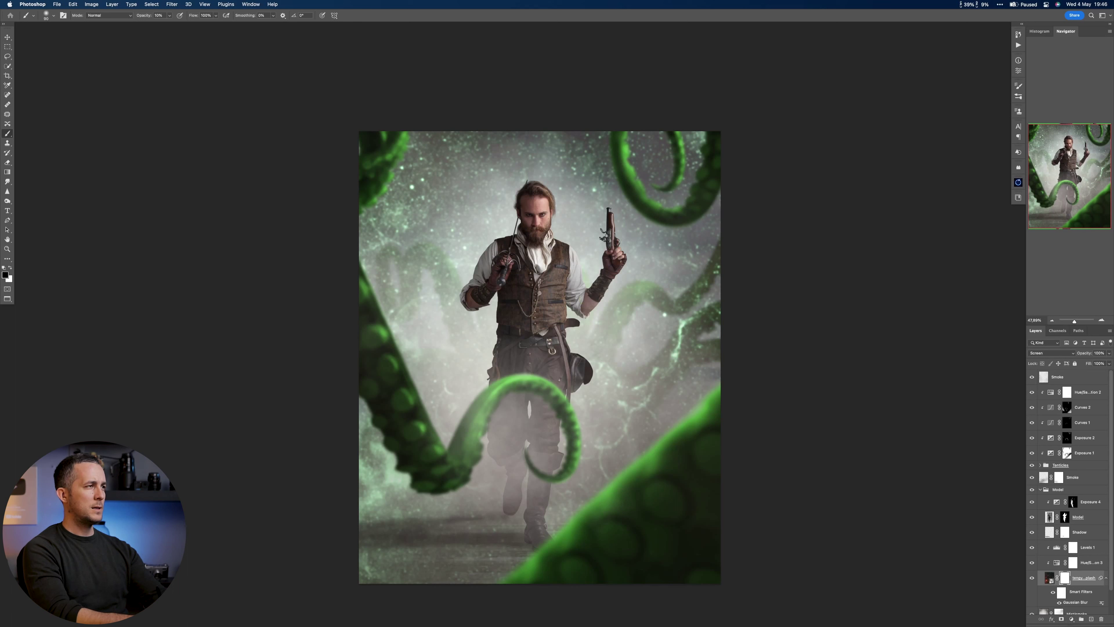
{"action": "right_click", "coordinate": [497, 249]}
{"action": "key", "text": "Return"}
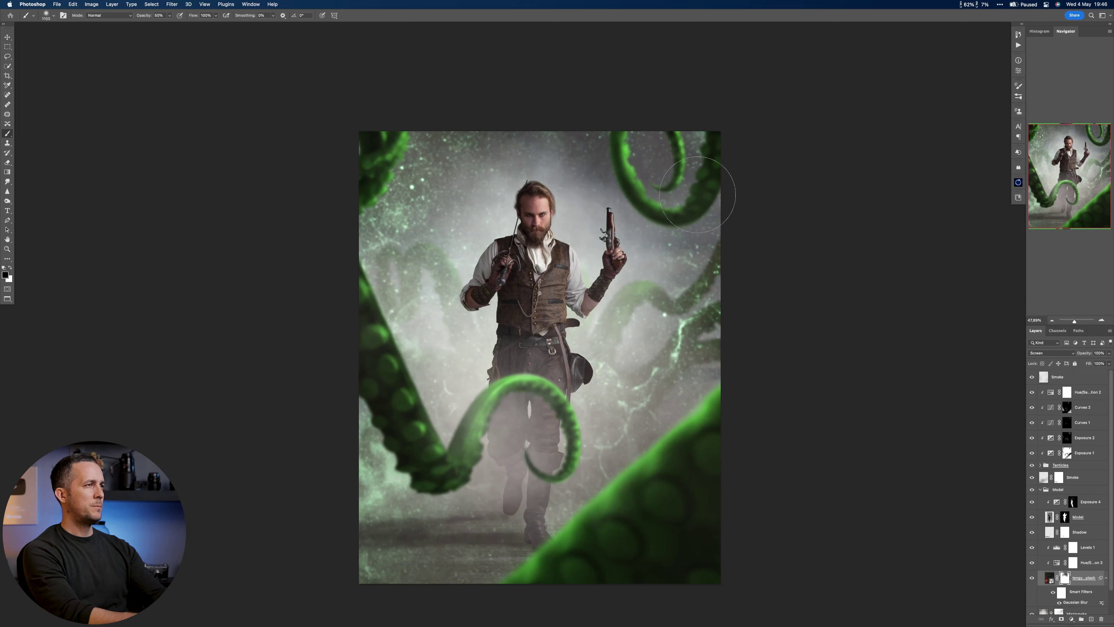
{"action": "mouse_move", "coordinate": [511, 145]}
{"action": "left_mouse_down"}
{"action": "mouse_move", "coordinate": [497, 135]}
{"action": "mouse_move", "coordinate": [397, 193]}
{"action": "mouse_move", "coordinate": [484, 169]}
{"action": "left_mouse_up"}
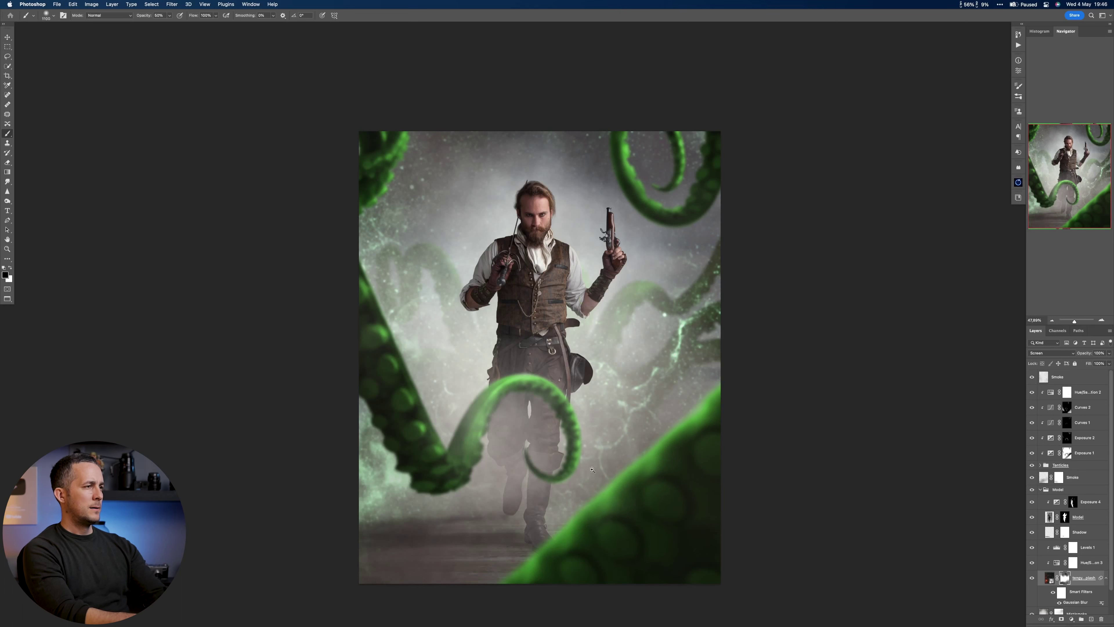
{"action": "mouse_move", "coordinate": [588, 450]}
{"action": "left_mouse_down"}
{"action": "mouse_move", "coordinate": [667, 450]}
{"action": "mouse_move", "coordinate": [570, 450]}
{"action": "mouse_move", "coordinate": [601, 449]}
{"action": "left_mouse_up"}
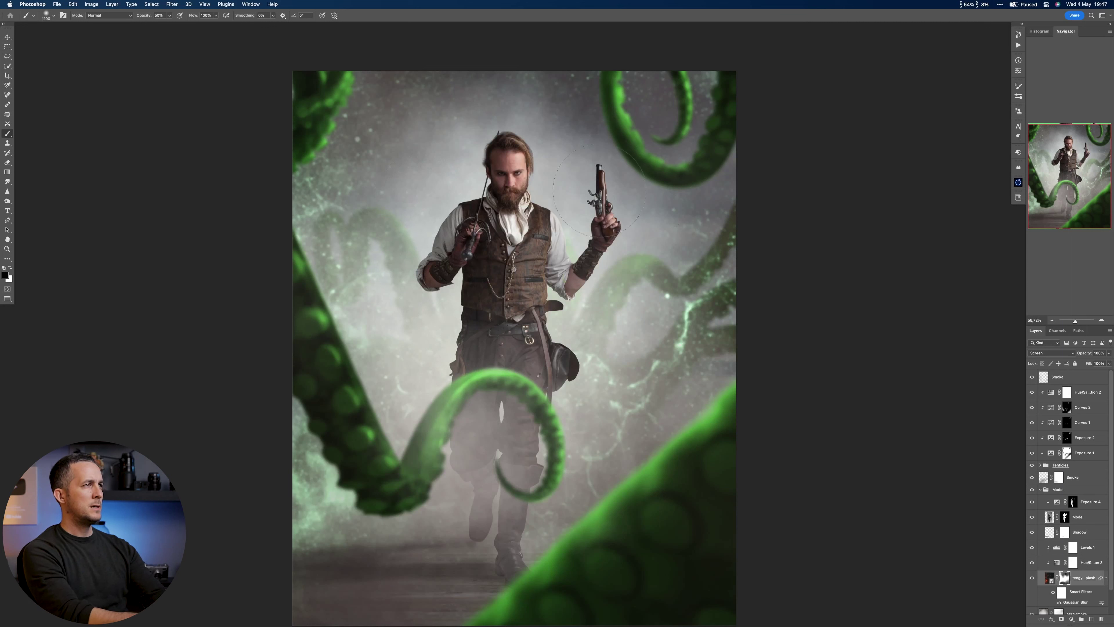
{"action": "key", "text": "x"}
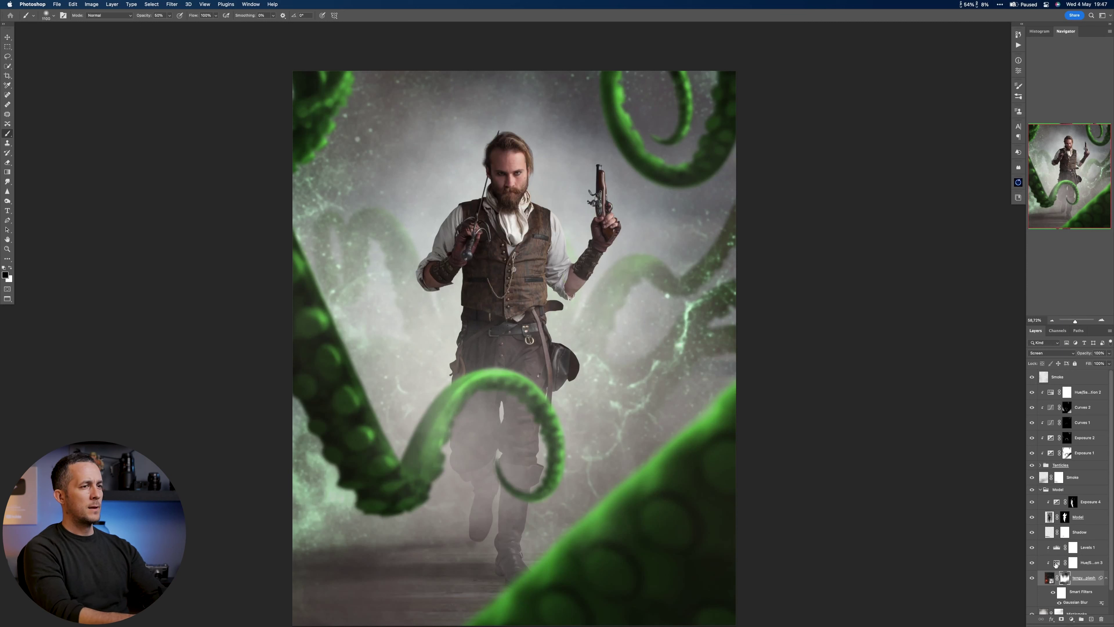
Adjust the nebula's Hue/Saturation to a purer green with hue about 118, saturation about 52 and lightness about -26.
{"action": "double_click", "coordinate": [1057, 562]}
{"action": "left_click_drag", "start_coordinate": [891, 124], "coordinate": [924, 122]}
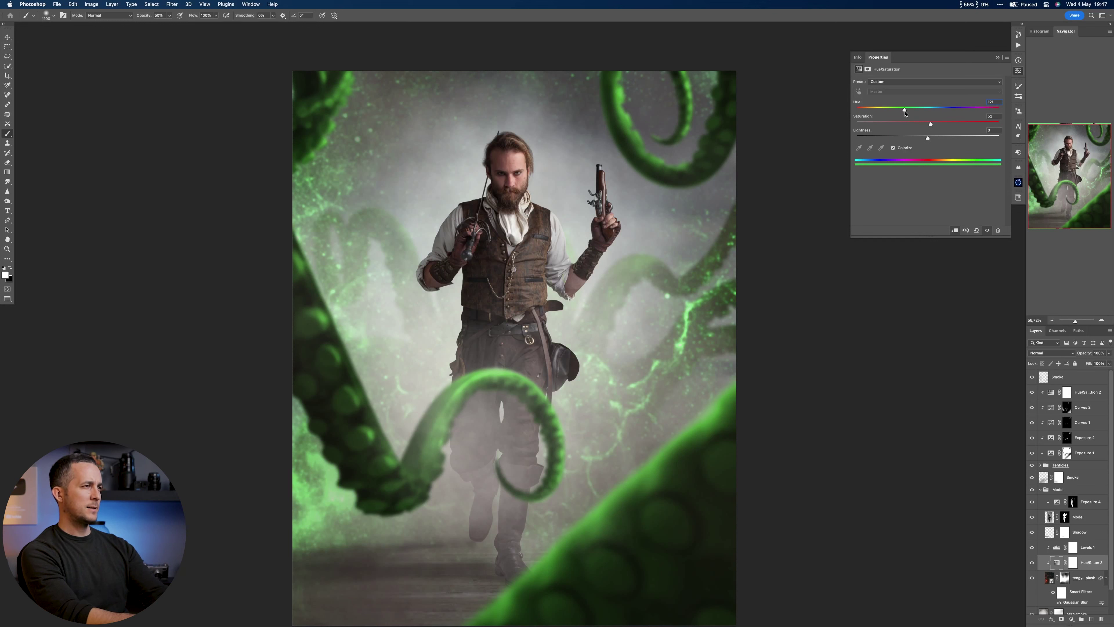
{"action": "left_click_drag", "start_coordinate": [913, 140], "coordinate": [938, 137]}
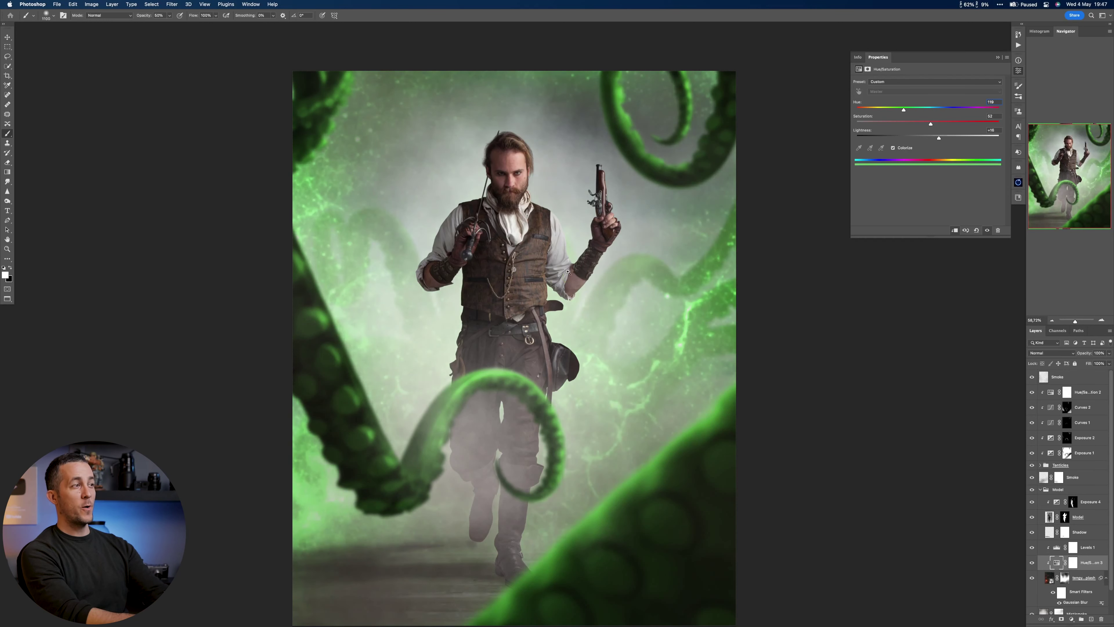
{"action": "left_click_drag", "start_coordinate": [535, 293], "coordinate": [700, 252]}
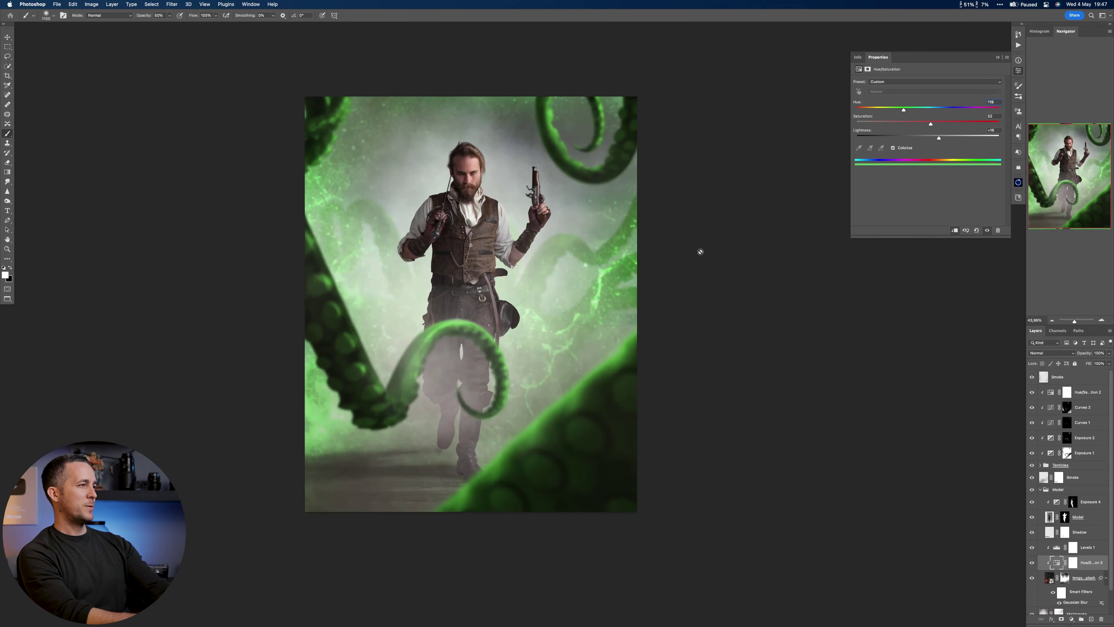
{"action": "left_click_drag", "start_coordinate": [938, 137], "coordinate": [908, 143]}
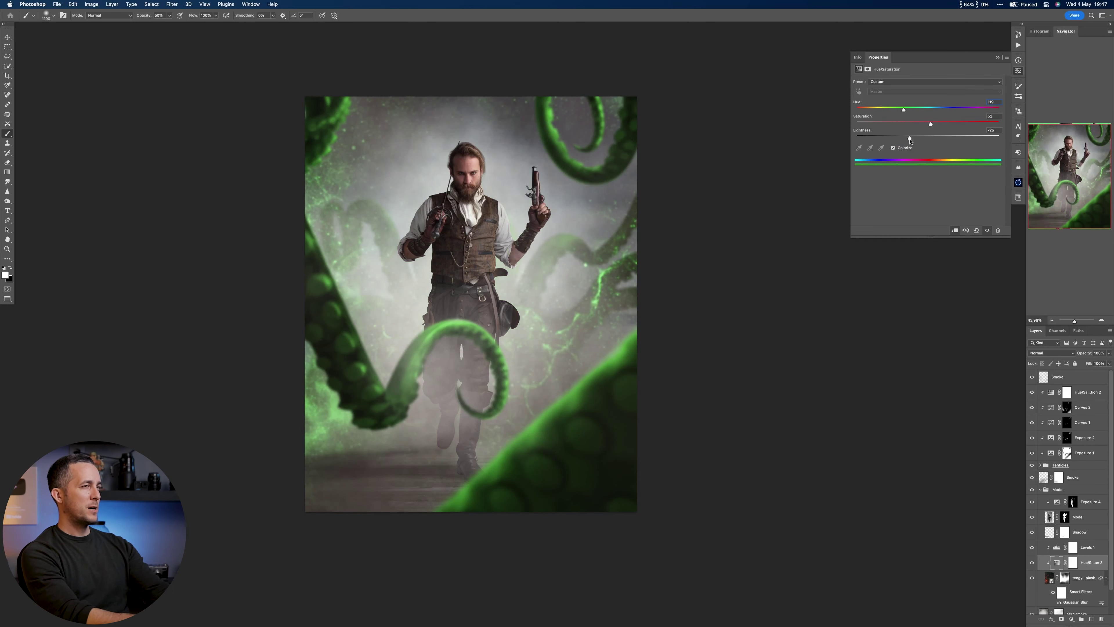
{"action": "left_click", "coordinate": [998, 57]}
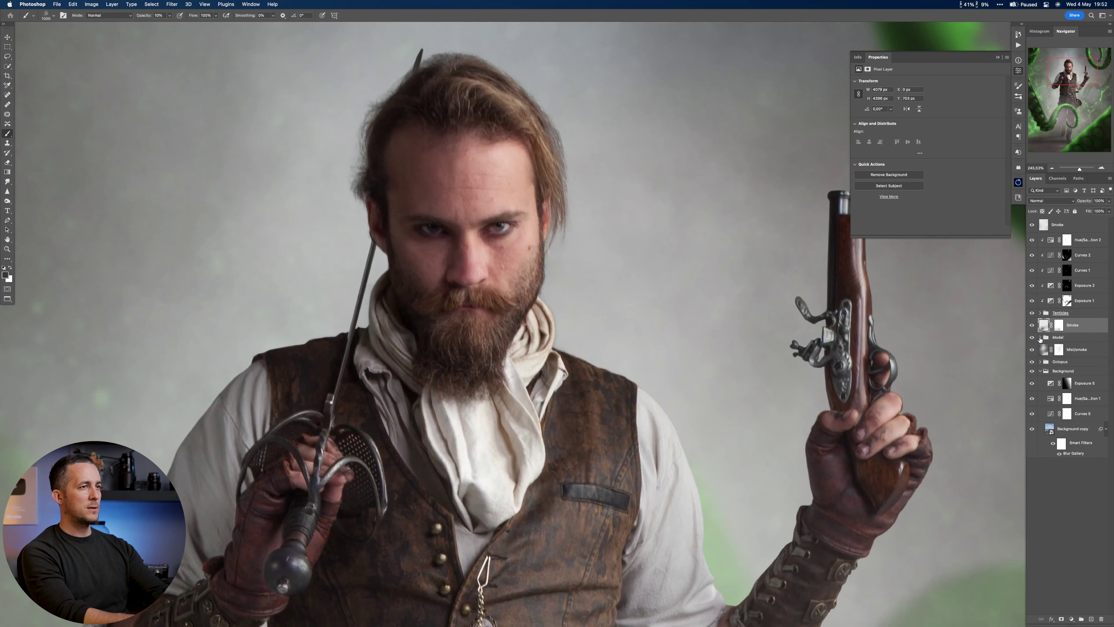
Add a new layer clipped to the Model layer and set its blending mode to Multiply.
{"action": "left_click", "coordinate": [1040, 339]}
{"action": "left_click", "coordinate": [1051, 365]}
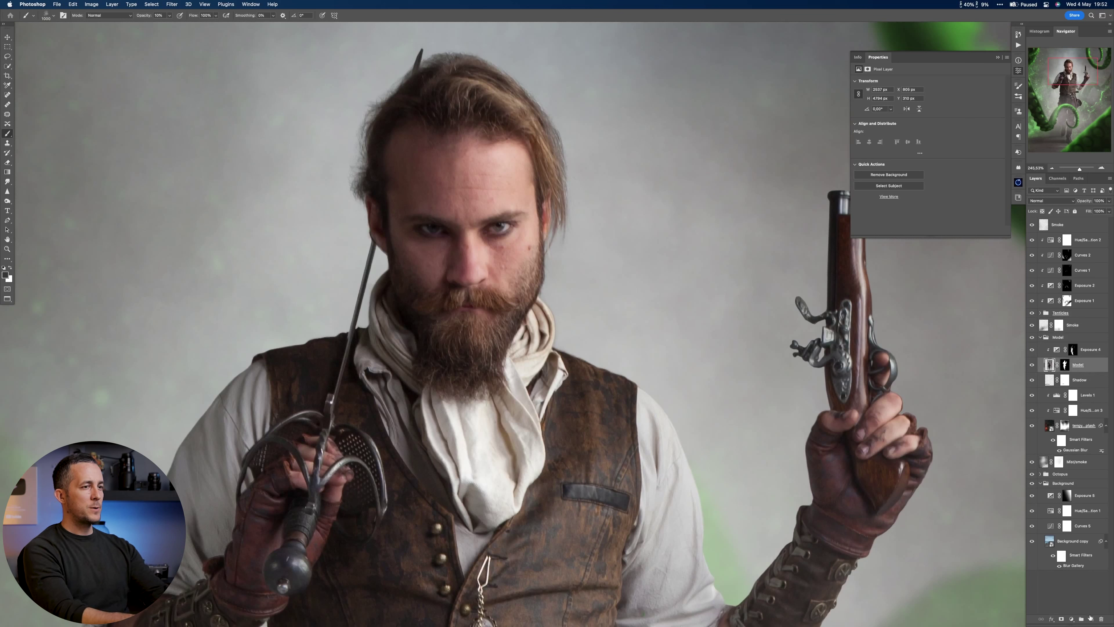
{"action": "left_click", "coordinate": [1091, 619]}
{"action": "left_click", "coordinate": [1060, 203]}
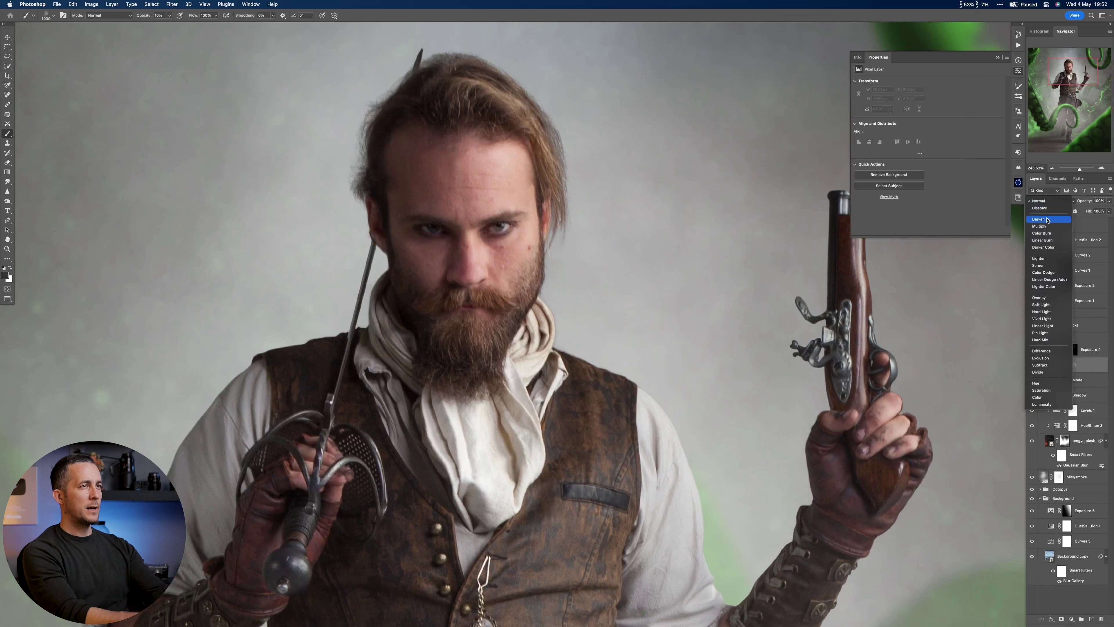
{"action": "left_click", "coordinate": [1048, 227]}
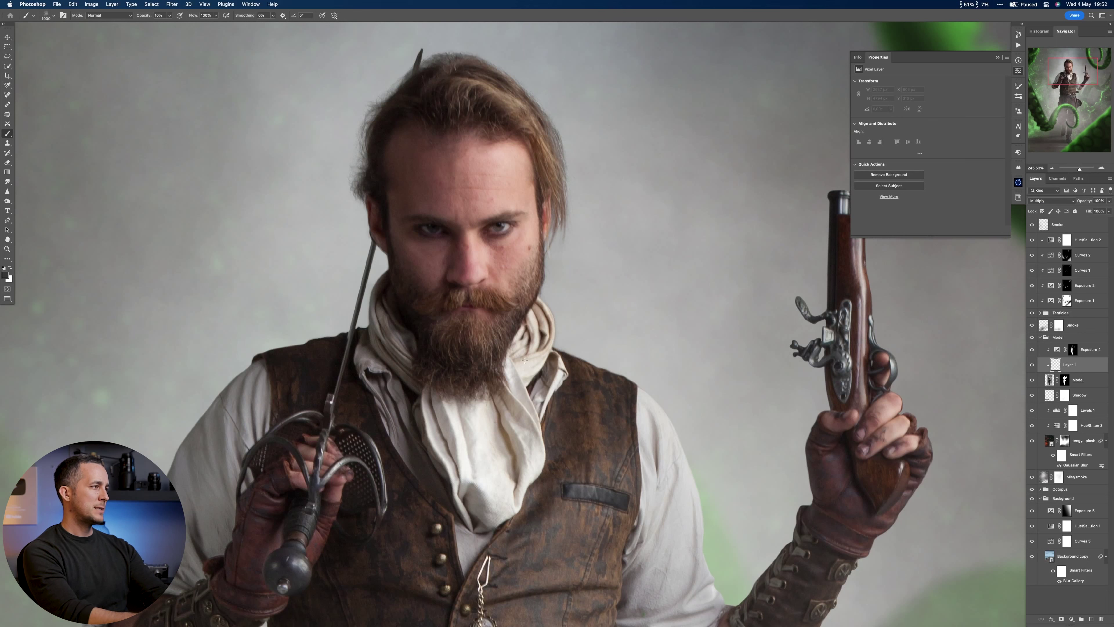
Paint the dark outline of a bandit mask around the man's eyes with a Hard Round brush.
{"action": "right_click", "coordinate": [539, 338]}
{"action": "left_click", "coordinate": [701, 430]}
{"action": "left_click_drag", "start_coordinate": [608, 365], "coordinate": [606, 364]}
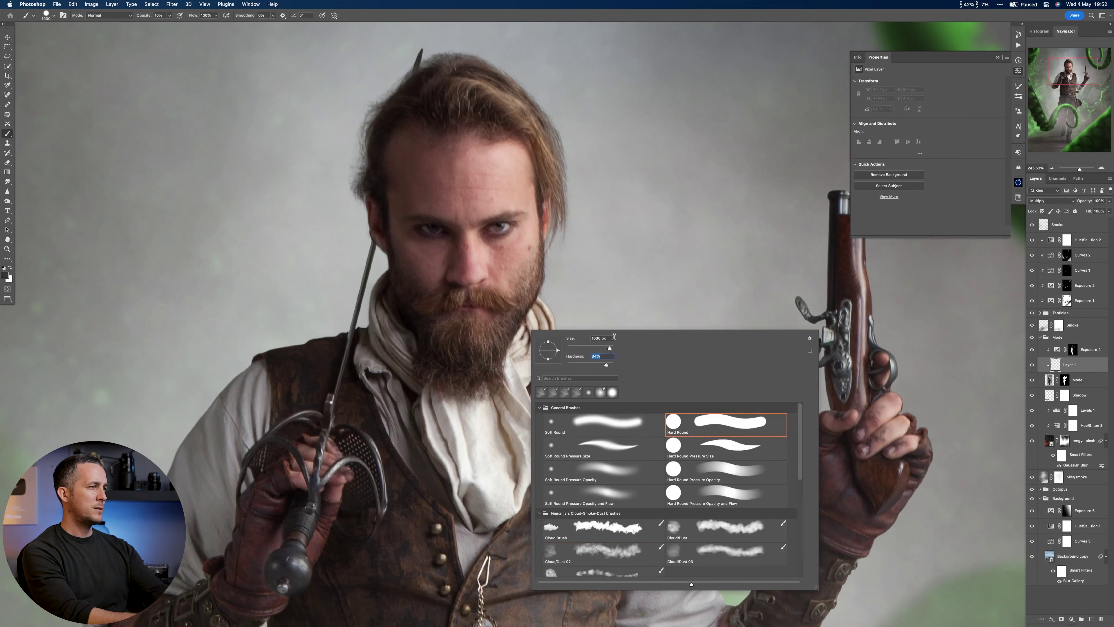
{"action": "key", "text": "Return"}
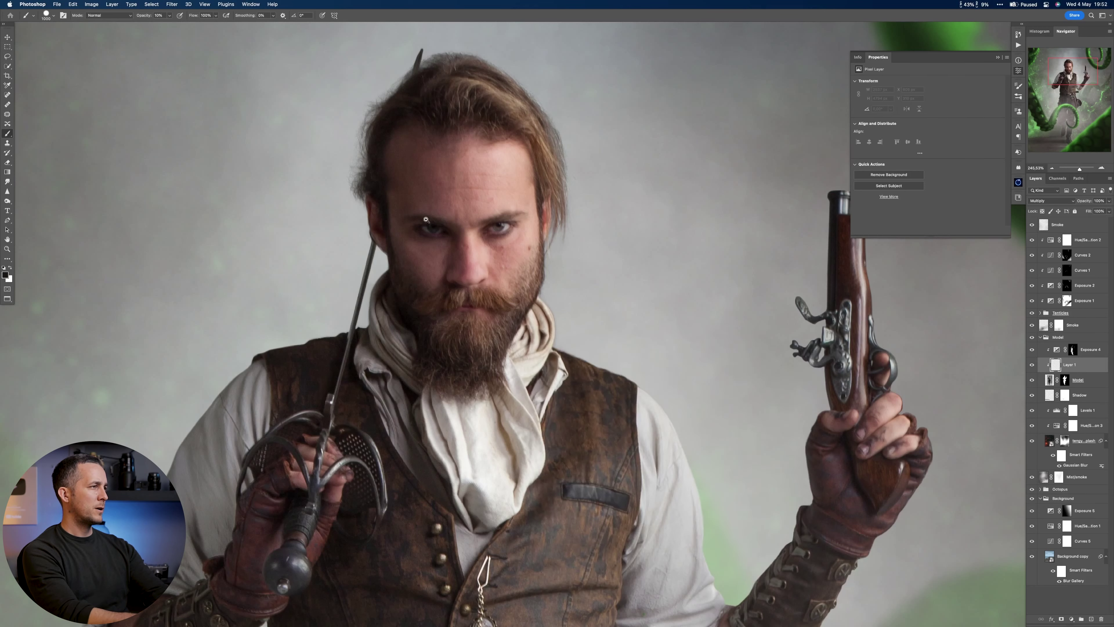
{"action": "scroll", "coordinate": [466, 223], "scroll_direction": "up", "scroll_amount": 5}
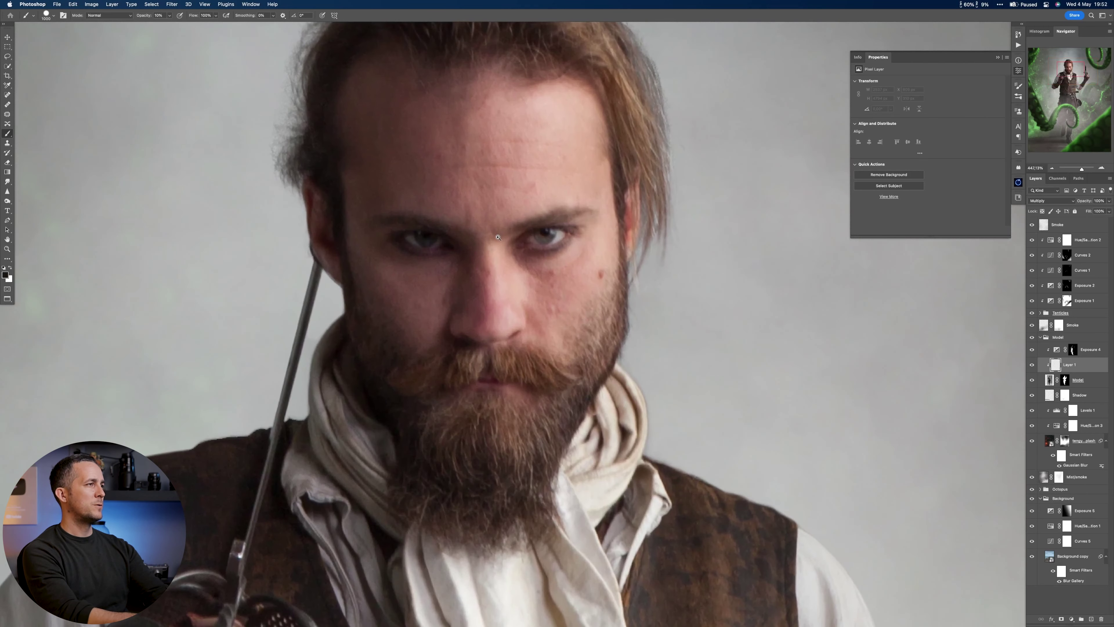
{"action": "mouse_move", "coordinate": [496, 226]}
{"action": "left_mouse_down"}
{"action": "mouse_move", "coordinate": [570, 206]}
{"action": "mouse_move", "coordinate": [357, 227]}
{"action": "mouse_move", "coordinate": [371, 269]}
{"action": "mouse_move", "coordinate": [589, 270]}
{"action": "mouse_move", "coordinate": [543, 263]}
{"action": "mouse_move", "coordinate": [619, 243]}
{"action": "left_mouse_up"}
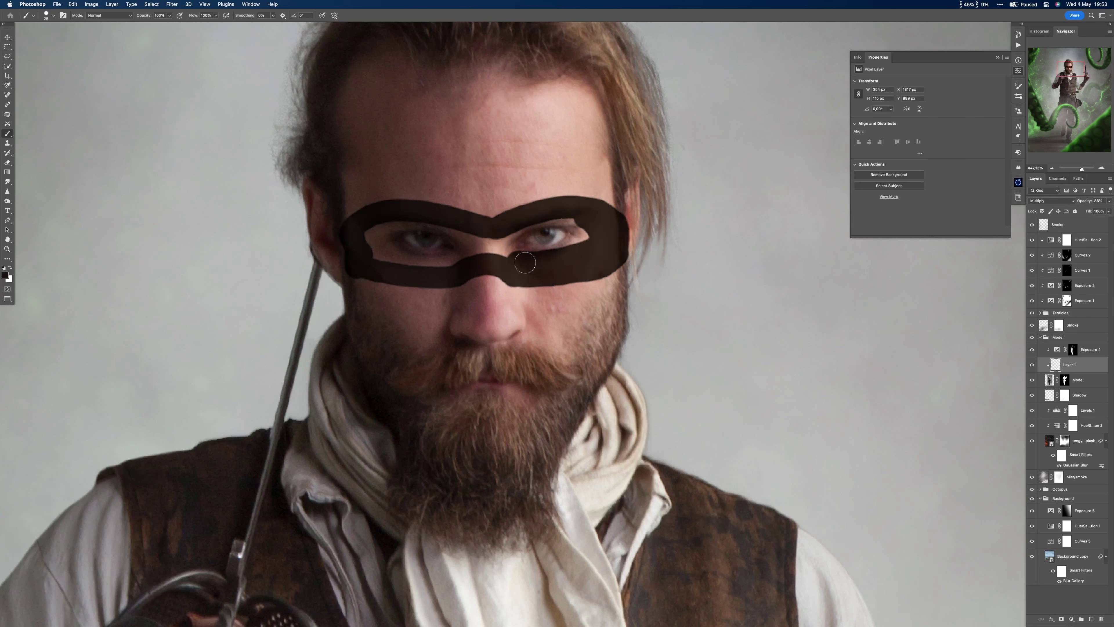
Fill in the mask around both eye openings and clean up its edge at the temple.
{"action": "mouse_move", "coordinate": [495, 252]}
{"action": "left_mouse_down"}
{"action": "mouse_move", "coordinate": [588, 230]}
{"action": "mouse_move", "coordinate": [563, 246]}
{"action": "left_mouse_up"}
{"action": "mouse_move", "coordinate": [485, 237]}
{"action": "left_mouse_down"}
{"action": "mouse_move", "coordinate": [377, 229]}
{"action": "mouse_move", "coordinate": [397, 257]}
{"action": "left_mouse_up"}
{"action": "key", "text": "x"}
{"action": "mouse_move", "coordinate": [537, 223]}
{"action": "left_mouse_down"}
{"action": "mouse_move", "coordinate": [564, 239]}
{"action": "mouse_move", "coordinate": [579, 230]}
{"action": "left_mouse_up"}
{"action": "key", "text": "x"}
{"action": "mouse_move", "coordinate": [535, 253]}
{"action": "left_mouse_down"}
{"action": "mouse_move", "coordinate": [592, 236]}
{"action": "mouse_move", "coordinate": [519, 242]}
{"action": "mouse_move", "coordinate": [517, 256]}
{"action": "left_mouse_up"}
{"action": "key", "text": "x"}
{"action": "left_click_drag", "start_coordinate": [635, 215], "coordinate": [634, 257]}
{"action": "key", "text": "x"}
{"action": "mouse_move", "coordinate": [629, 210]}
{"action": "left_mouse_down"}
{"action": "mouse_move", "coordinate": [629, 259]}
{"action": "mouse_move", "coordinate": [614, 257]}
{"action": "left_mouse_up"}
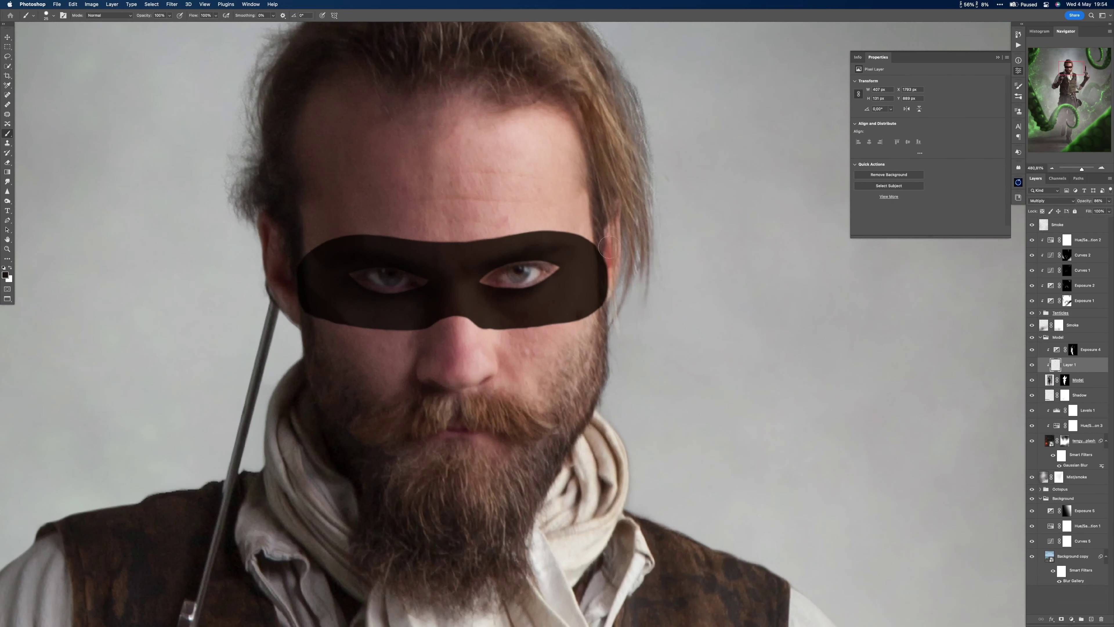
Smooth the mask's lower edge below the eyes and extend its side edges across the temples.
{"action": "left_click_drag", "start_coordinate": [340, 245], "coordinate": [306, 256]}
{"action": "key", "text": "x"}
{"action": "left_click_drag", "start_coordinate": [476, 335], "coordinate": [523, 335]}
{"action": "key", "text": "x"}
{"action": "left_click_drag", "start_coordinate": [553, 315], "coordinate": [486, 319]}
{"action": "left_click_drag", "start_coordinate": [404, 318], "coordinate": [322, 309]}
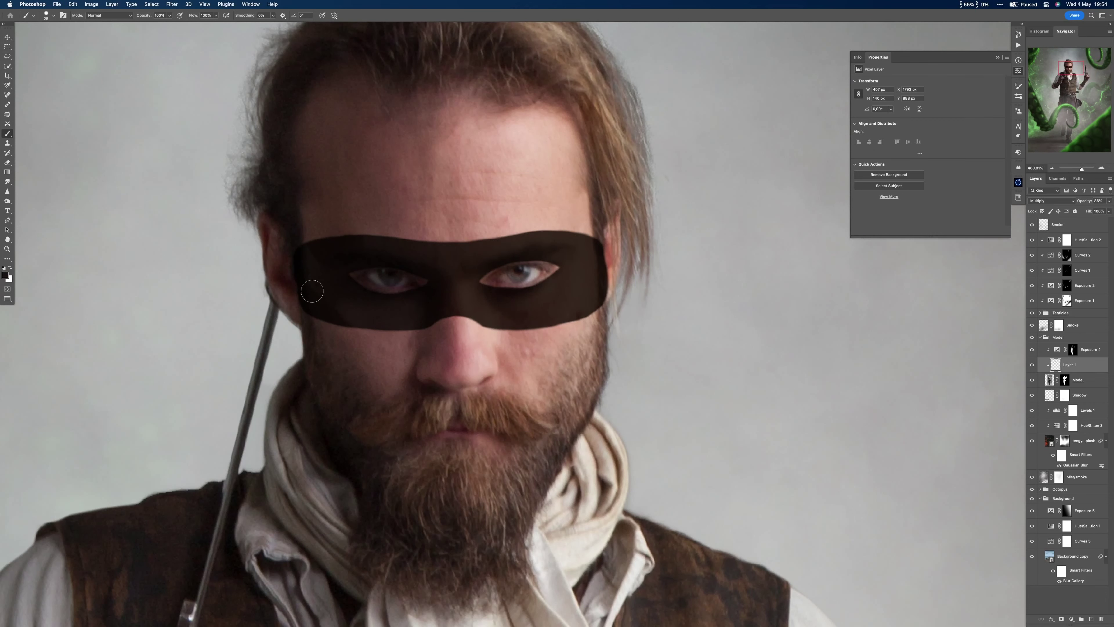
{"action": "left_click_drag", "start_coordinate": [533, 254], "coordinate": [525, 254]}
{"action": "left_click_drag", "start_coordinate": [630, 264], "coordinate": [323, 261]}
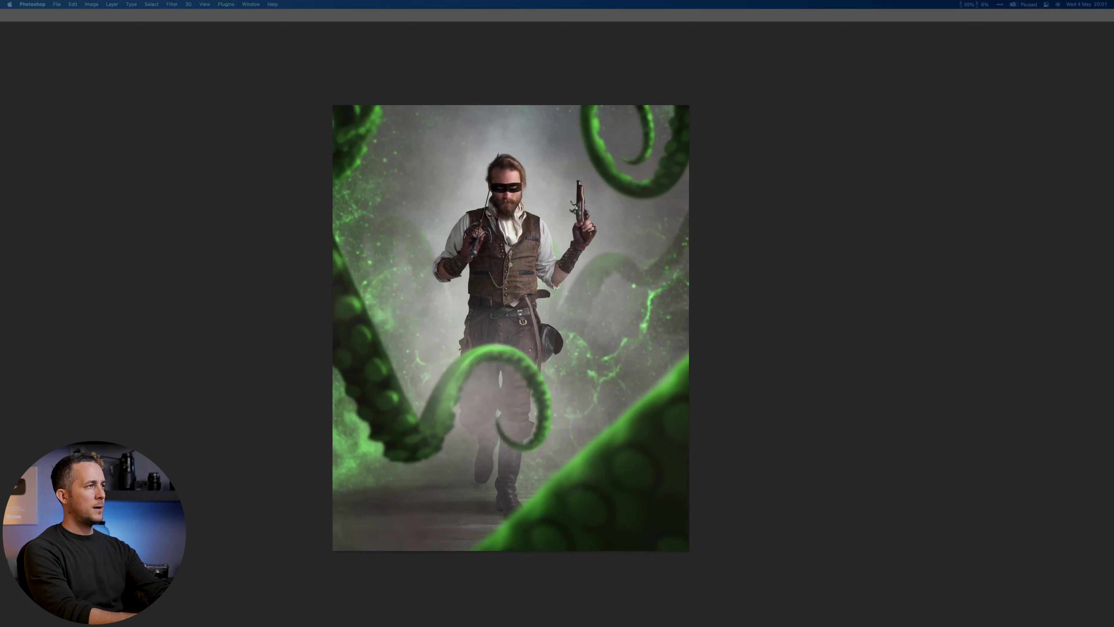
Place the old cannonball image and scale it down to a small ball floating above the pistol's muzzle.
{"action": "left_click_drag", "start_coordinate": [485, 219], "coordinate": [686, 212]}
{"action": "left_click_drag", "start_coordinate": [625, 234], "coordinate": [524, 386]}
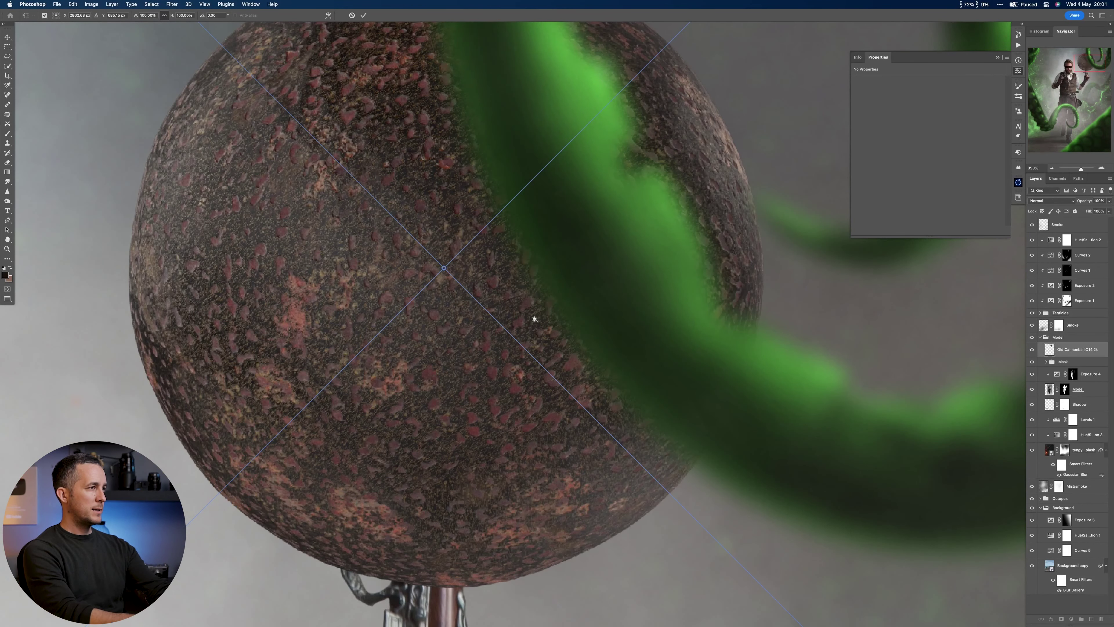
{"action": "left_click_drag", "start_coordinate": [535, 319], "coordinate": [523, 323]}
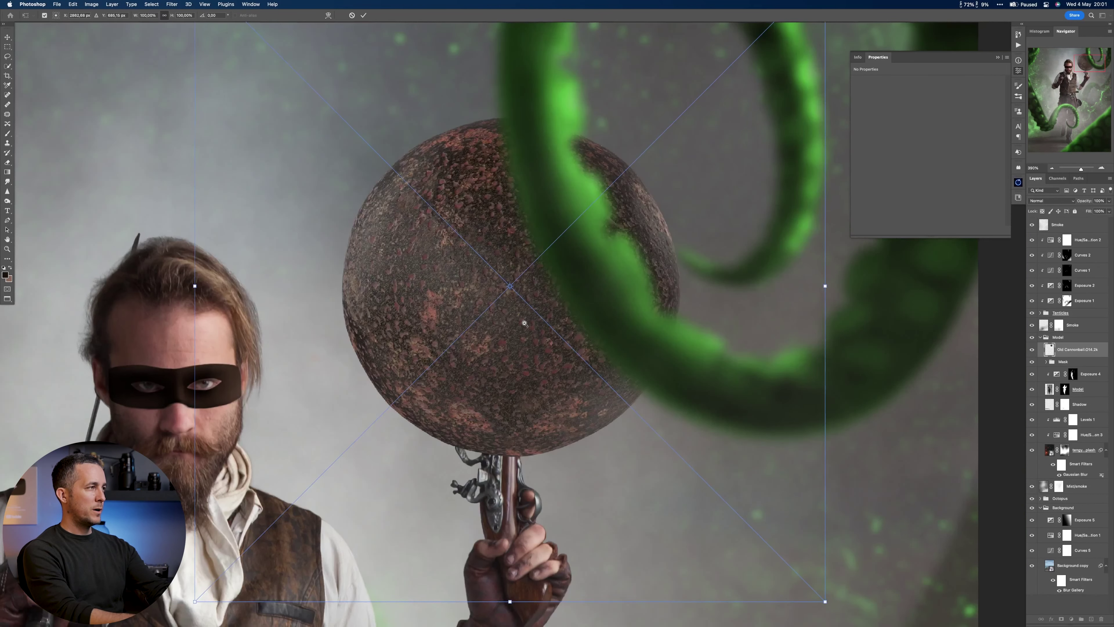
{"action": "left_click_drag", "start_coordinate": [829, 286], "coordinate": [491, 204]}
{"action": "key", "text": "Return"}
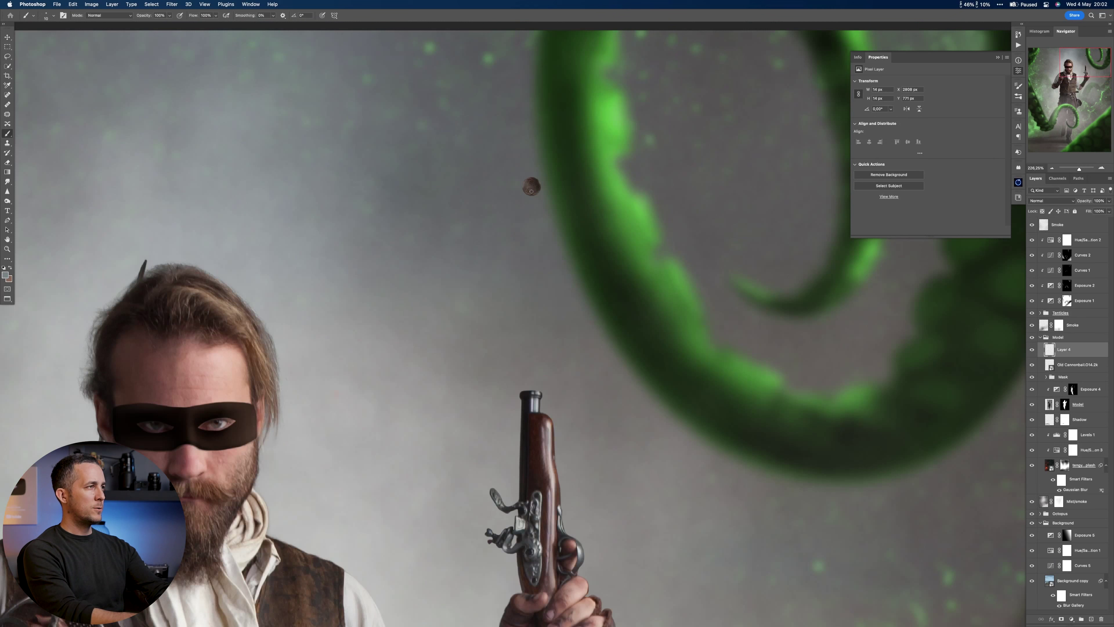
Paint a thin smoke trail between the cannonball and the pistol's muzzle with the Fluffy Dual Cloud Brush.
{"action": "right_click", "coordinate": [534, 386]}
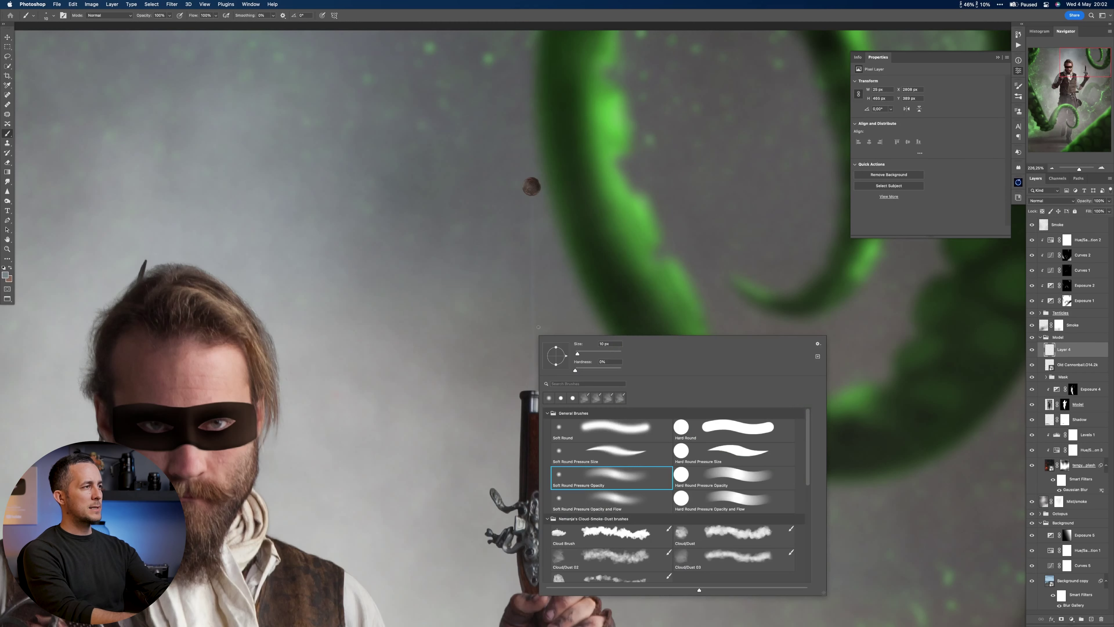
{"action": "left_click", "coordinate": [611, 577]}
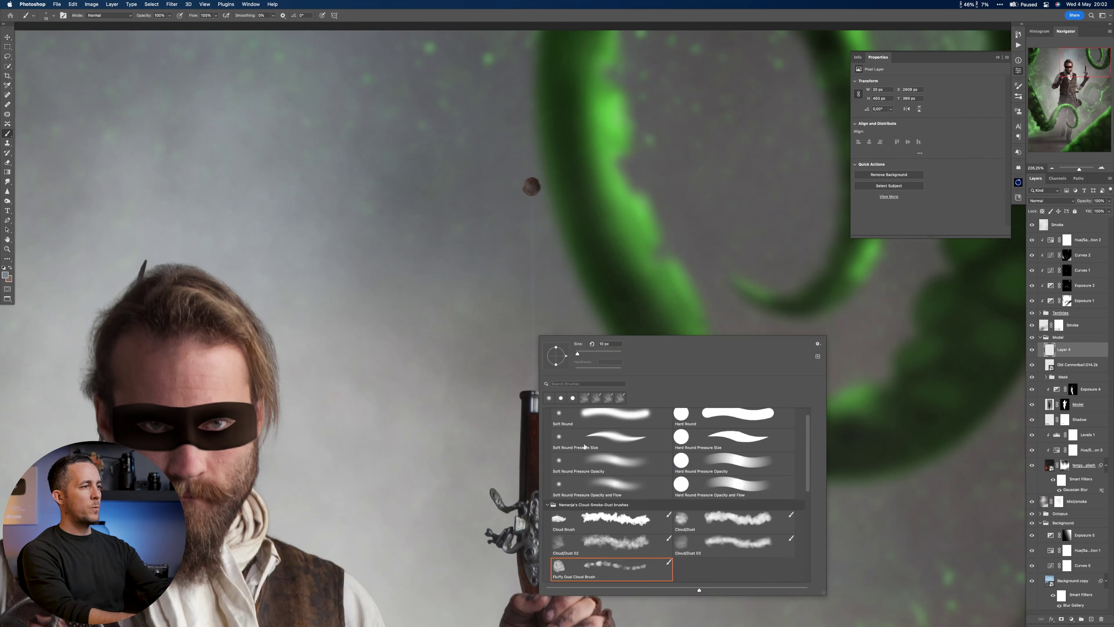
{"action": "left_click_drag", "start_coordinate": [532, 197], "coordinate": [535, 381]}
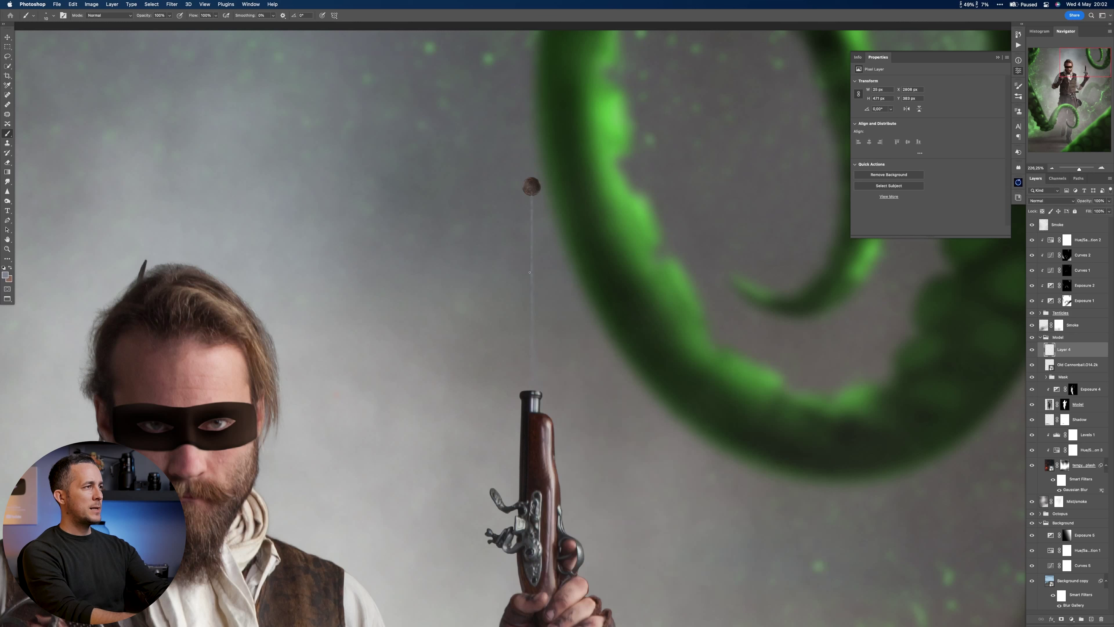
{"action": "left_click_drag", "start_coordinate": [531, 200], "coordinate": [530, 363]}
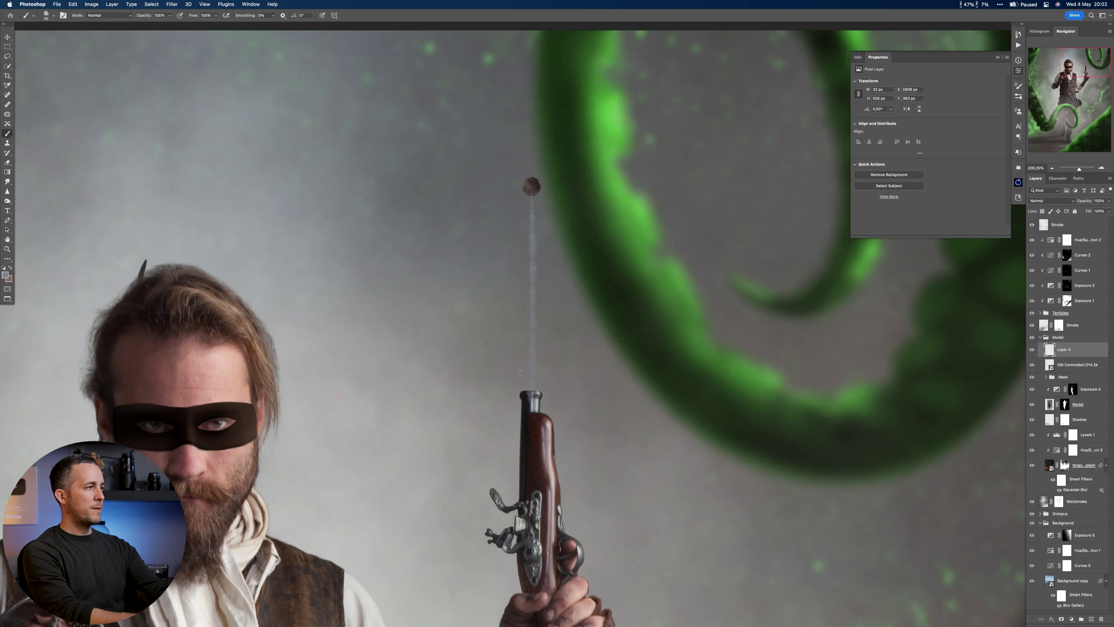
{"action": "key", "text": "super+z"}
Sample a grey from the background and paint small smoke puffs just above the muzzle.
{"action": "left_click", "coordinate": [386, 351], "text": "alt"}
{"action": "key", "text": "1"}
{"action": "left_click", "coordinate": [531, 342]}
{"action": "left_click_drag", "start_coordinate": [519, 364], "coordinate": [539, 383]}
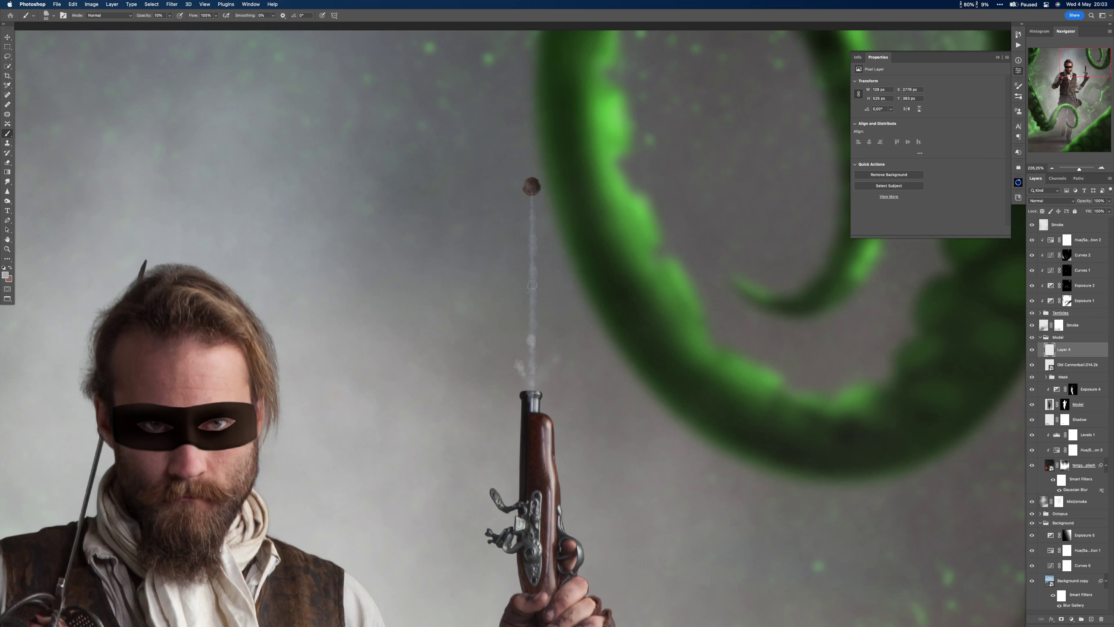
Choose a new foreground colour and paint a burst above the muzzle over the smoke.
{"action": "left_click", "coordinate": [5, 275]}
{"action": "left_click", "coordinate": [512, 485]}
{"action": "left_click", "coordinate": [588, 418]}
{"action": "mouse_move", "coordinate": [530, 385]}
{"action": "left_mouse_down"}
{"action": "mouse_move", "coordinate": [518, 365]}
{"action": "mouse_move", "coordinate": [551, 348]}
{"action": "left_mouse_up"}
Pick another brush colour and add a new layer with Linear Dodge (Add) blending for the muzzle flash.
{"action": "left_click", "coordinate": [5, 274]}
{"action": "left_click", "coordinate": [522, 504]}
{"action": "left_click", "coordinate": [509, 450]}
{"action": "key", "text": "Return"}
{"action": "key", "text": "x"}
{"action": "left_click", "coordinate": [1091, 619]}
{"action": "left_click", "coordinate": [1052, 200]}
{"action": "left_click", "coordinate": [1046, 280]}
Paint a glowing orange muzzle flash above the barrel with a cloud brush, redoing the first stroke in a new colour.
{"action": "right_click", "coordinate": [546, 364]}
{"action": "double_click", "coordinate": [728, 570]}
{"action": "key", "text": "x"}
{"action": "mouse_move", "coordinate": [537, 360]}
{"action": "left_mouse_down"}
{"action": "mouse_move", "coordinate": [522, 368]}
{"action": "mouse_move", "coordinate": [531, 391]}
{"action": "left_mouse_up"}
{"action": "key", "text": "super+z"}
{"action": "left_click", "coordinate": [5, 275]}
{"action": "key", "text": "Return"}
{"action": "mouse_move", "coordinate": [528, 266]}
{"action": "left_mouse_down"}
{"action": "mouse_move", "coordinate": [518, 335]}
{"action": "mouse_move", "coordinate": [614, 277]}
{"action": "left_mouse_up"}
Smudge the smoke on Layer 4 around the trail and muzzle with the Smudge tool.
{"action": "left_click", "coordinate": [1064, 364]}
{"action": "left_click", "coordinate": [7, 182]}
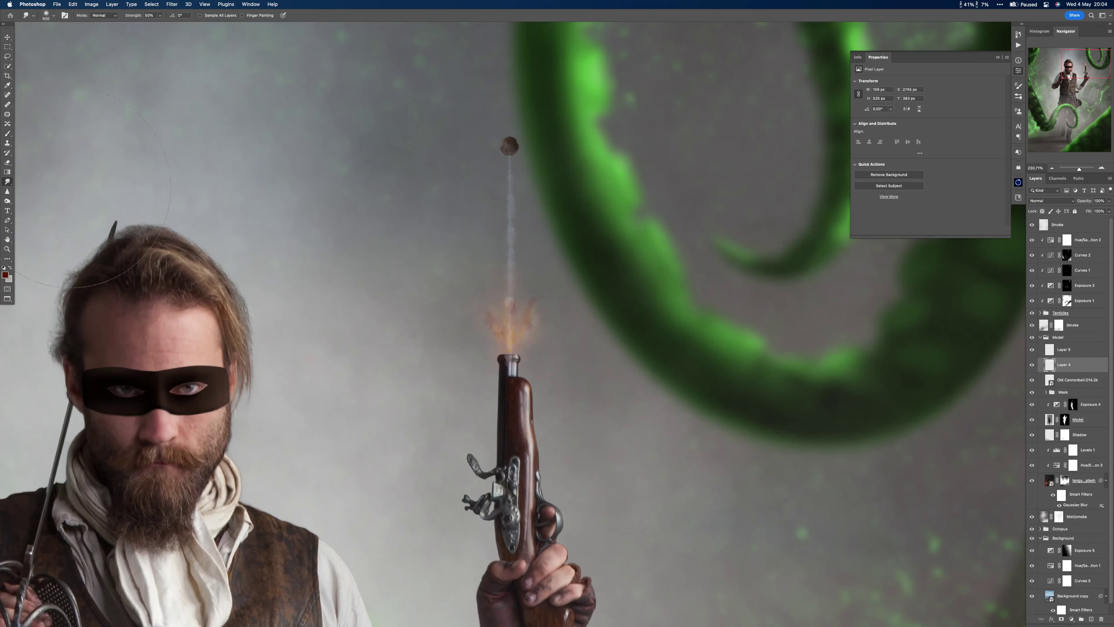
{"action": "left_click_drag", "start_coordinate": [530, 249], "coordinate": [553, 248]}
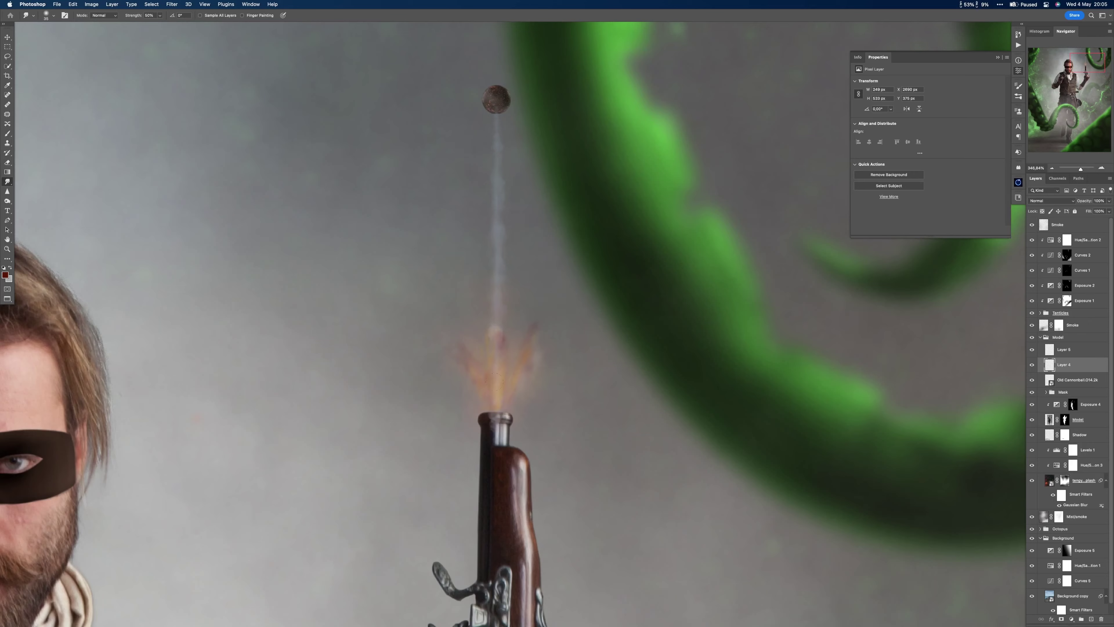
Merge all visible layers into a new layer above the Smoke layer and convert it to a Smart Object.
{"action": "scroll", "coordinate": [468, 381], "scroll_direction": "down", "scroll_amount": 5}
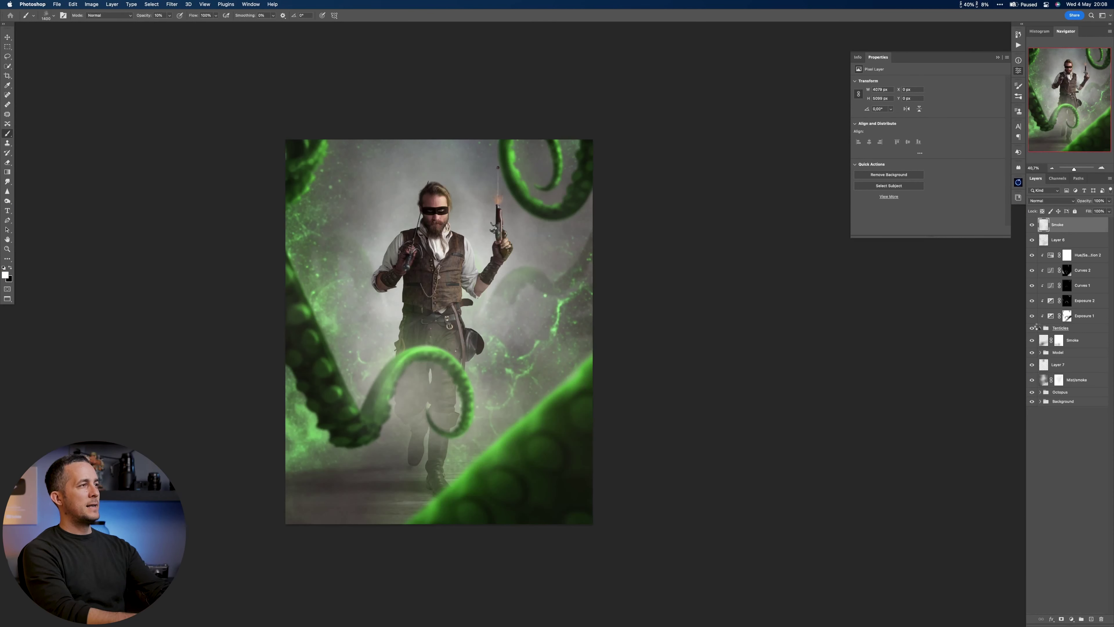
{"action": "key", "text": "super+alt+shift+e"}
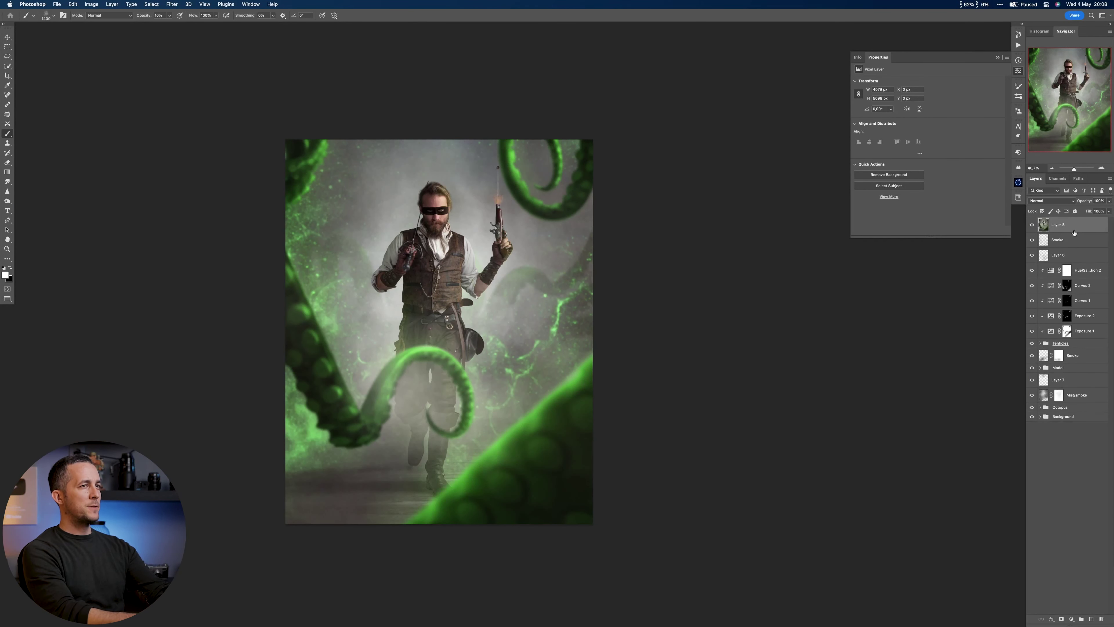
{"action": "right_click", "coordinate": [1073, 229]}
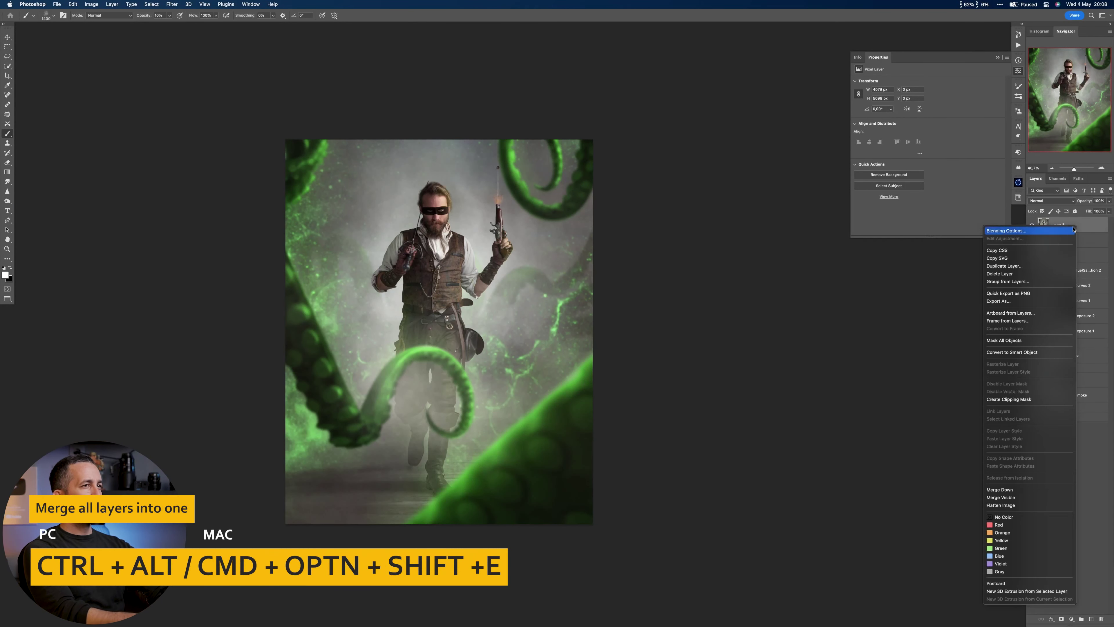
{"action": "left_click", "coordinate": [1022, 354]}
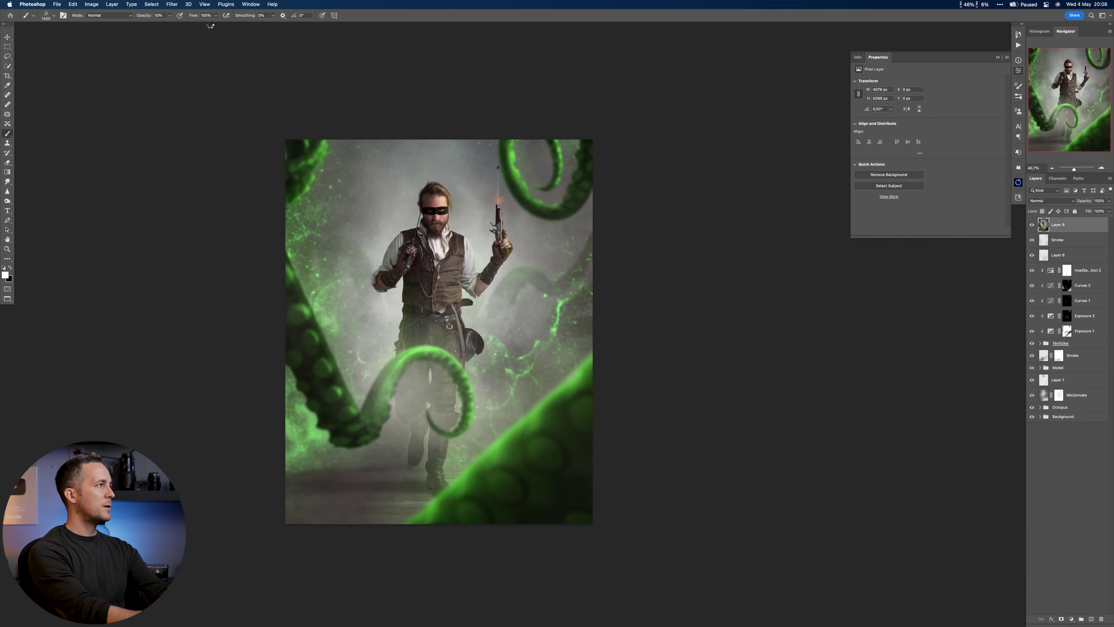
In the Camera Raw Filter, set Contrast +11, Shadows +11, Blacks -12, Texture +17, Clarity +8 and Saturation -7, and raise Vibrance slightly.
{"action": "left_click", "coordinate": [172, 4]}
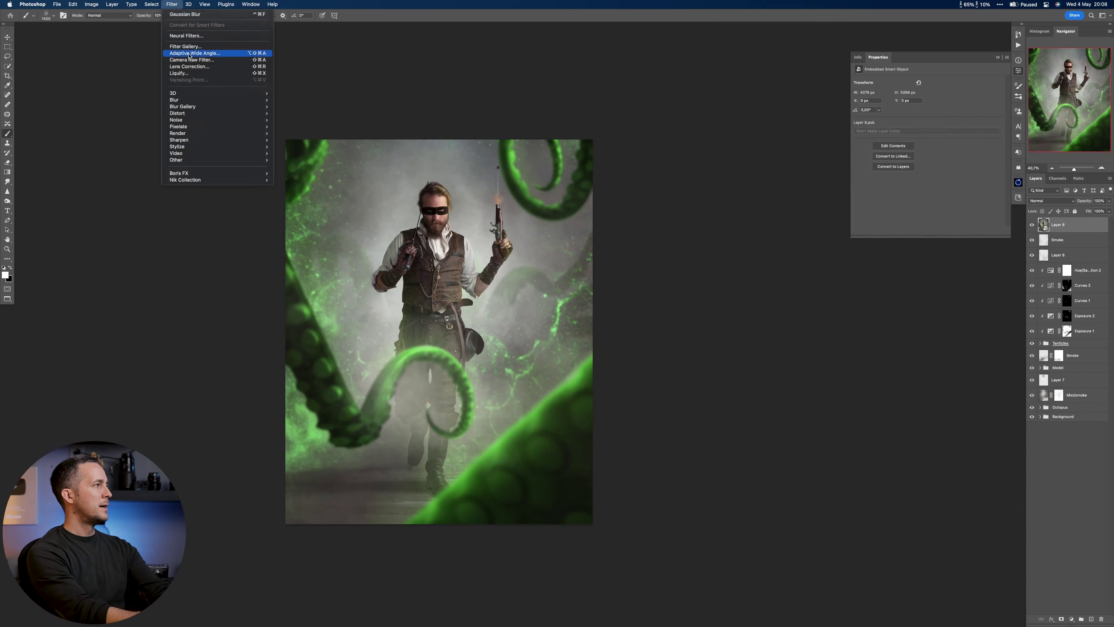
{"action": "left_click", "coordinate": [191, 61]}
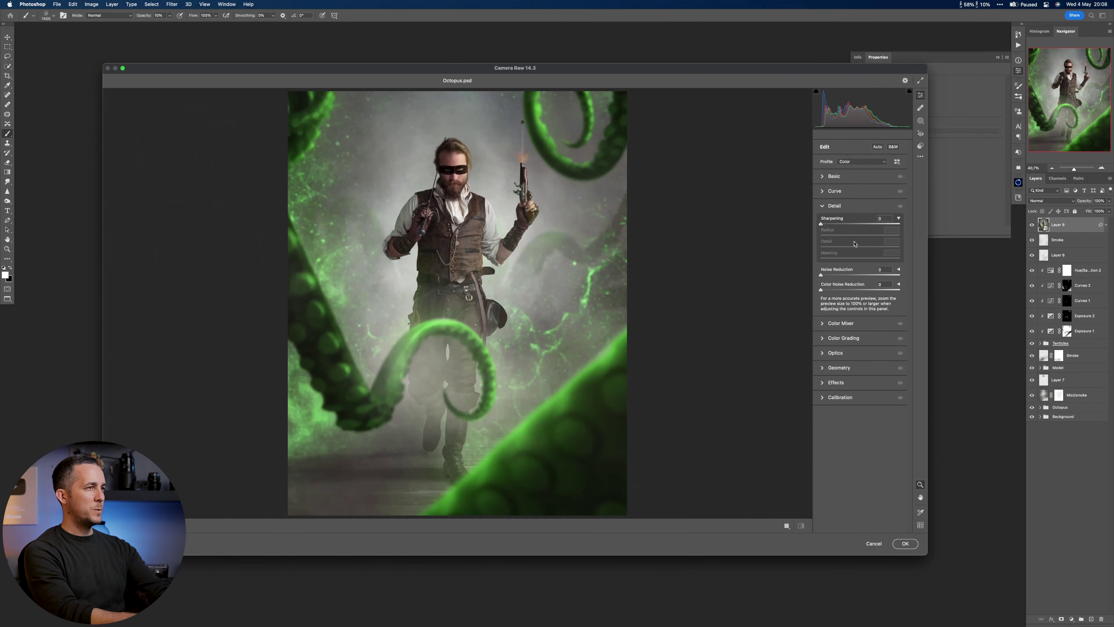
{"action": "left_click", "coordinate": [833, 178]}
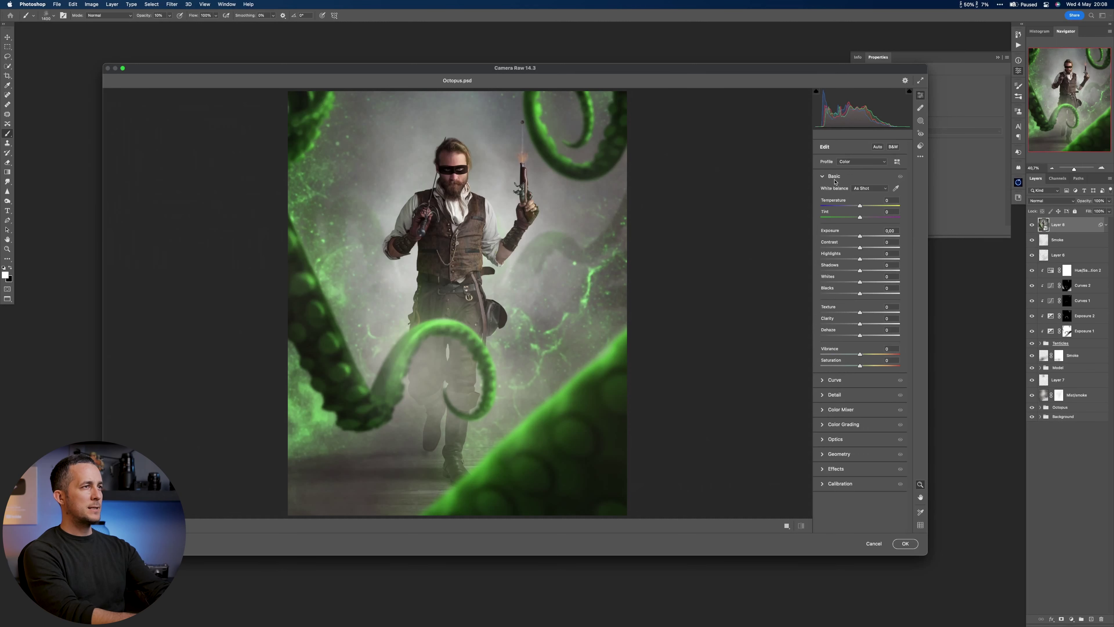
{"action": "left_click_drag", "start_coordinate": [861, 248], "coordinate": [866, 272]}
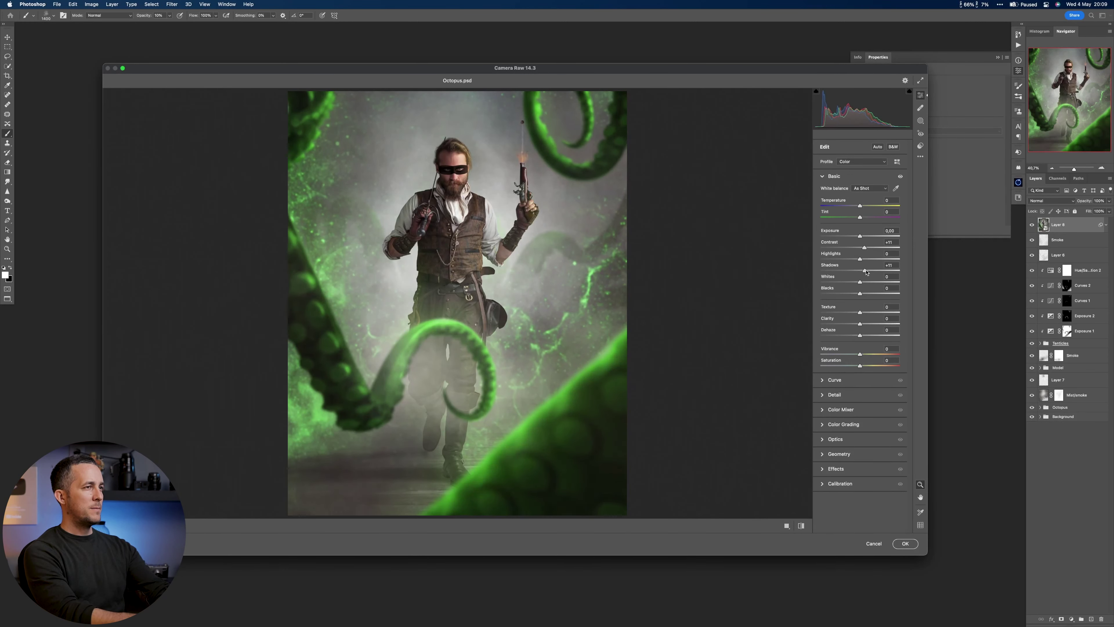
{"action": "left_click", "coordinate": [854, 294]}
{"action": "left_click_drag", "start_coordinate": [863, 326], "coordinate": [877, 312]}
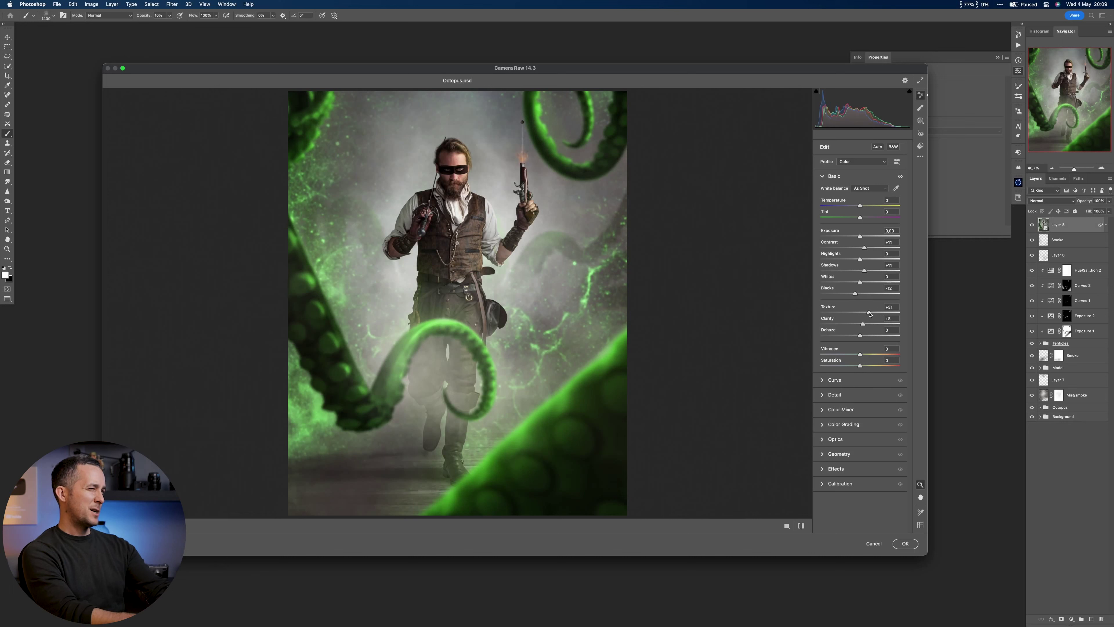
{"action": "mouse_move", "coordinate": [860, 354]}
{"action": "left_mouse_down"}
{"action": "mouse_move", "coordinate": [827, 368]}
{"action": "mouse_move", "coordinate": [857, 367]}
{"action": "left_mouse_up"}
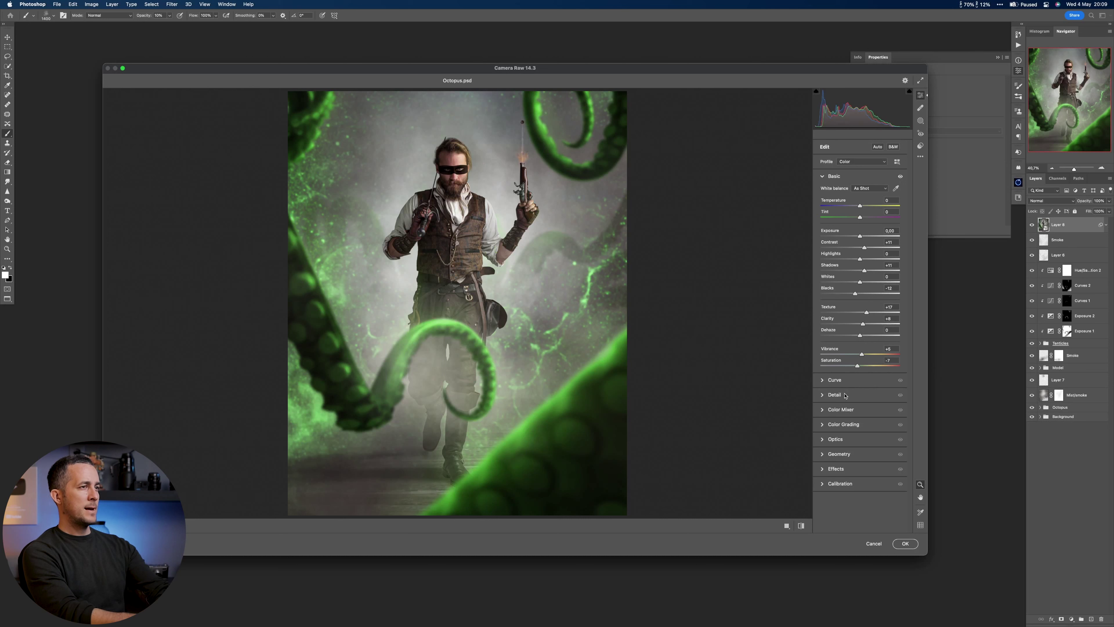
Add a dark Highlight Priority vignette of about -15 with a soft Feather of about 86.
{"action": "left_click", "coordinate": [836, 468]}
{"action": "left_click_drag", "start_coordinate": [861, 316], "coordinate": [855, 314]}
{"action": "left_click_drag", "start_coordinate": [860, 361], "coordinate": [890, 361]}
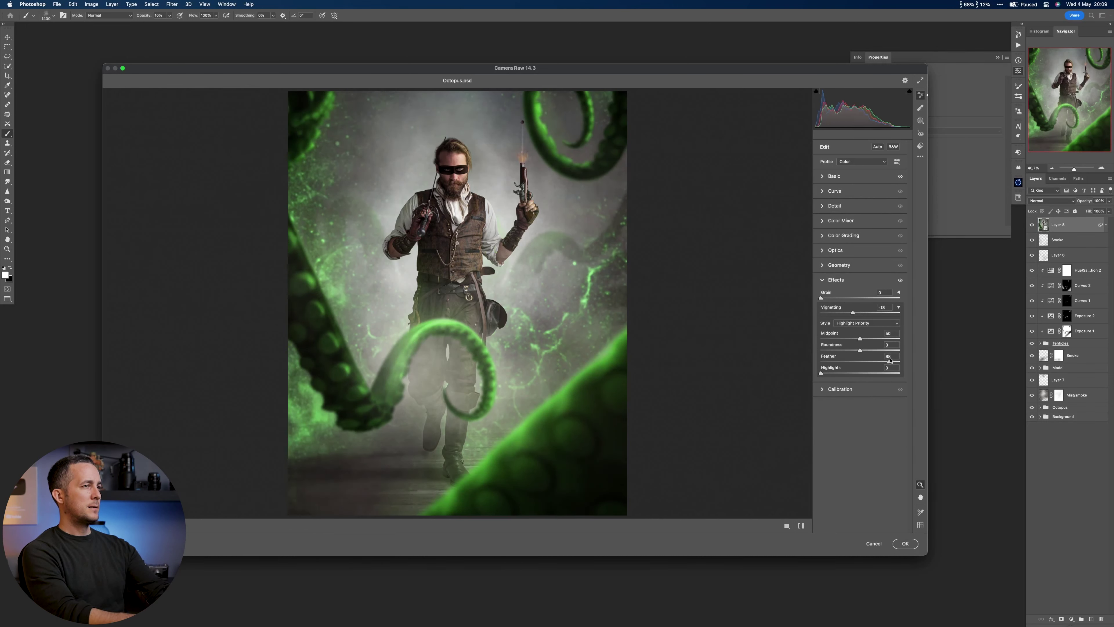
{"action": "left_click_drag", "start_coordinate": [854, 313], "coordinate": [852, 313]}
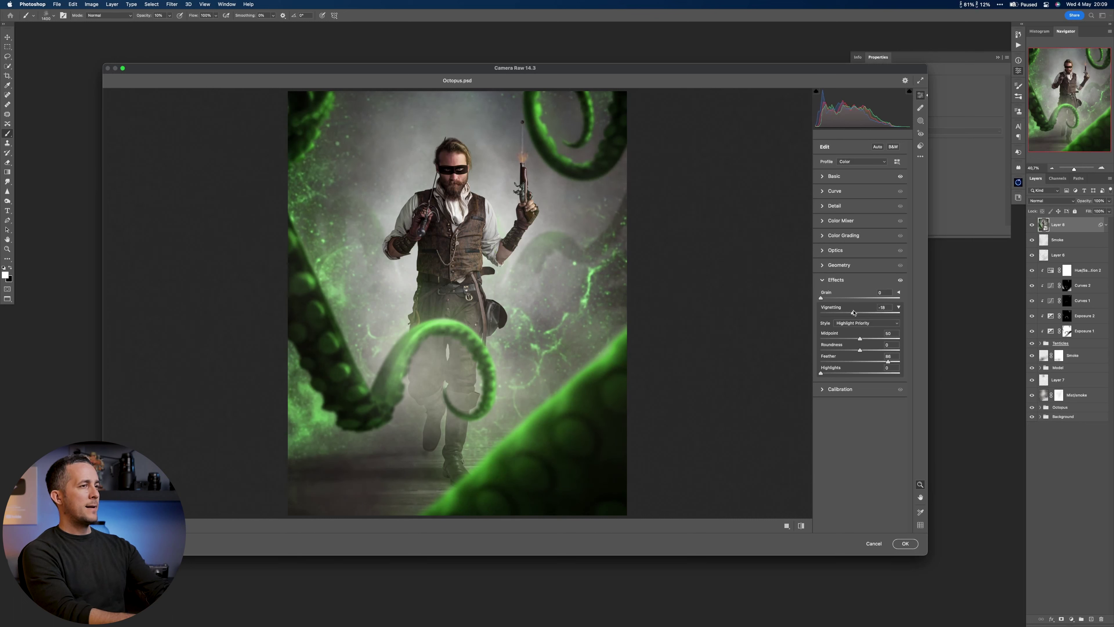
Calibrate the colours by setting the Green Primary Hue to -23 and the Red Primary Hue to about -50.
{"action": "left_click", "coordinate": [846, 390]}
{"action": "left_click_drag", "start_coordinate": [861, 392], "coordinate": [832, 389]}
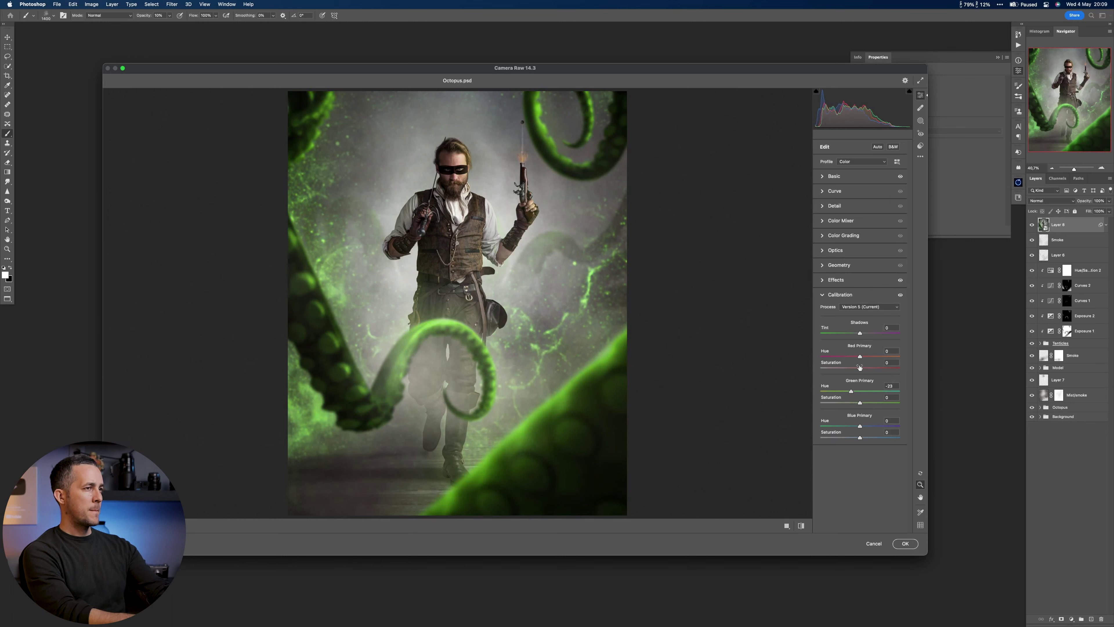
{"action": "left_click_drag", "start_coordinate": [849, 356], "coordinate": [840, 356]}
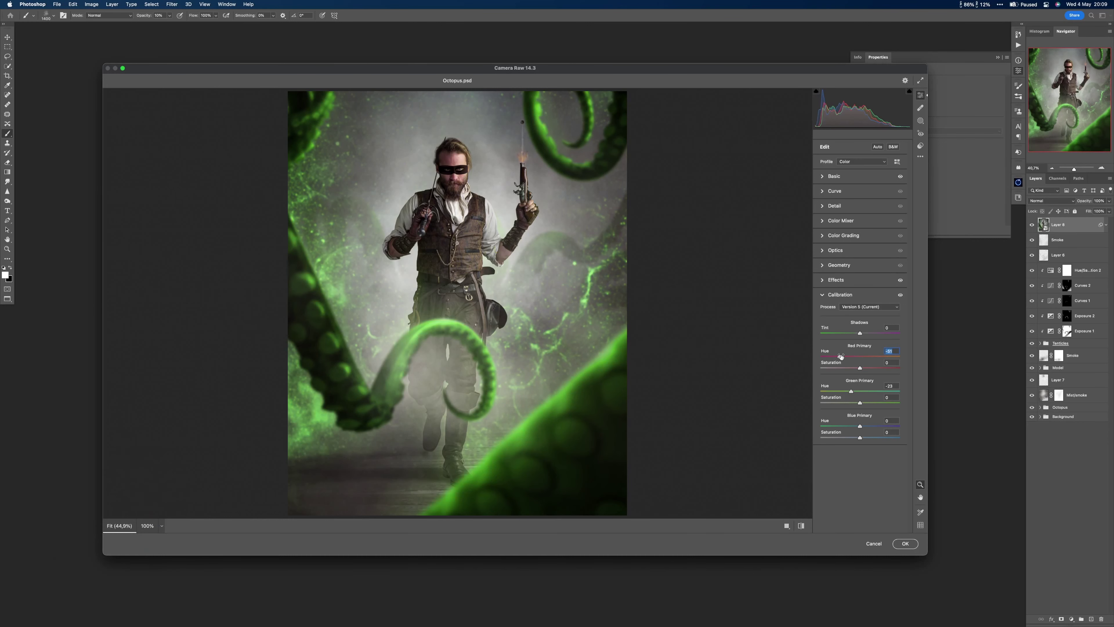